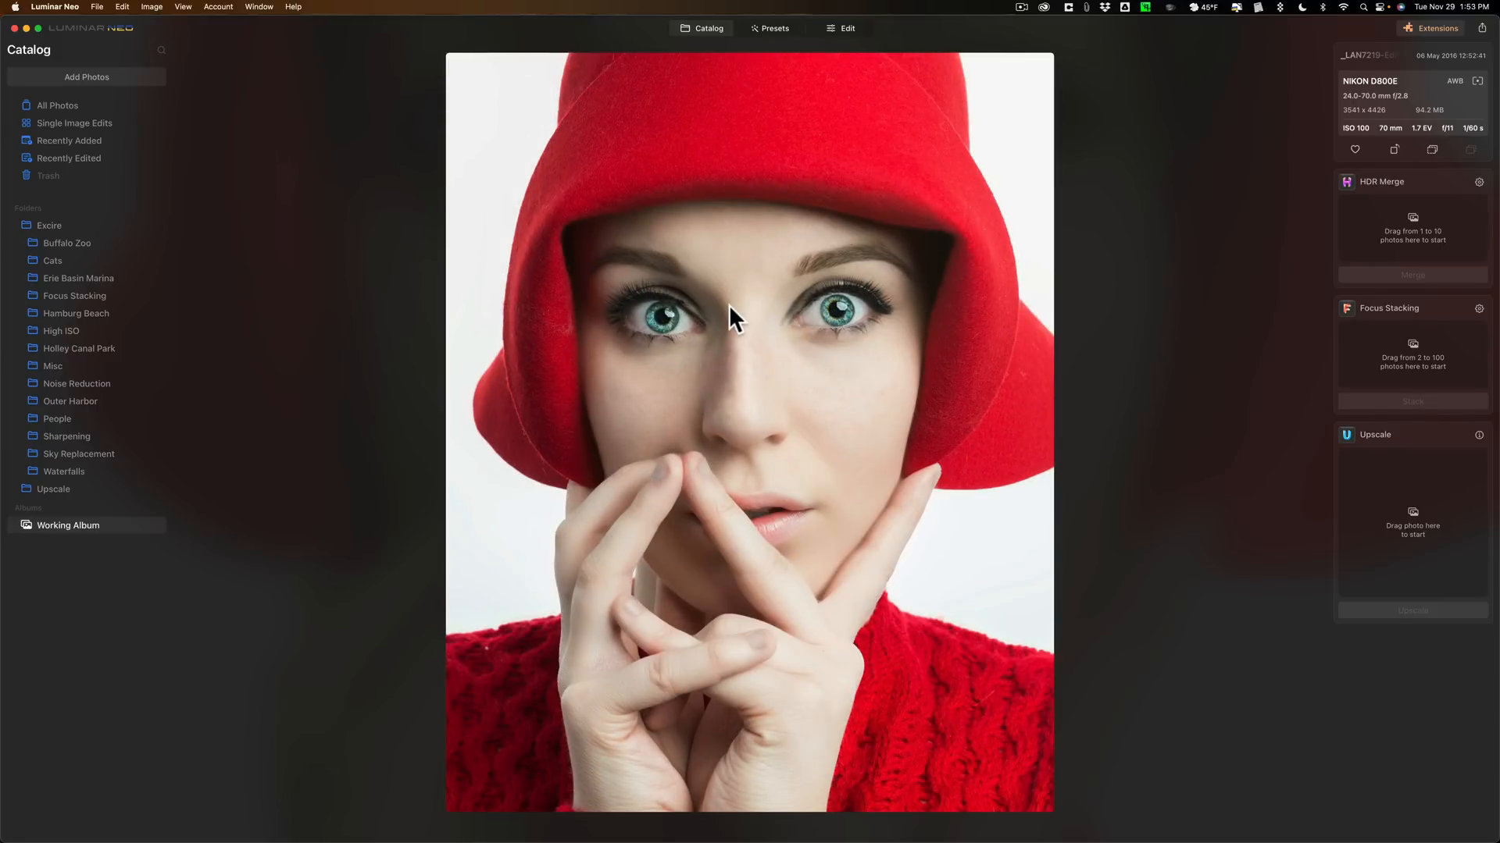
- Add the grey-and-rust texture from My Images as a layer over the red-hat portrait, stretched across the whole photo at 100 opacity
left_click(859, 22)
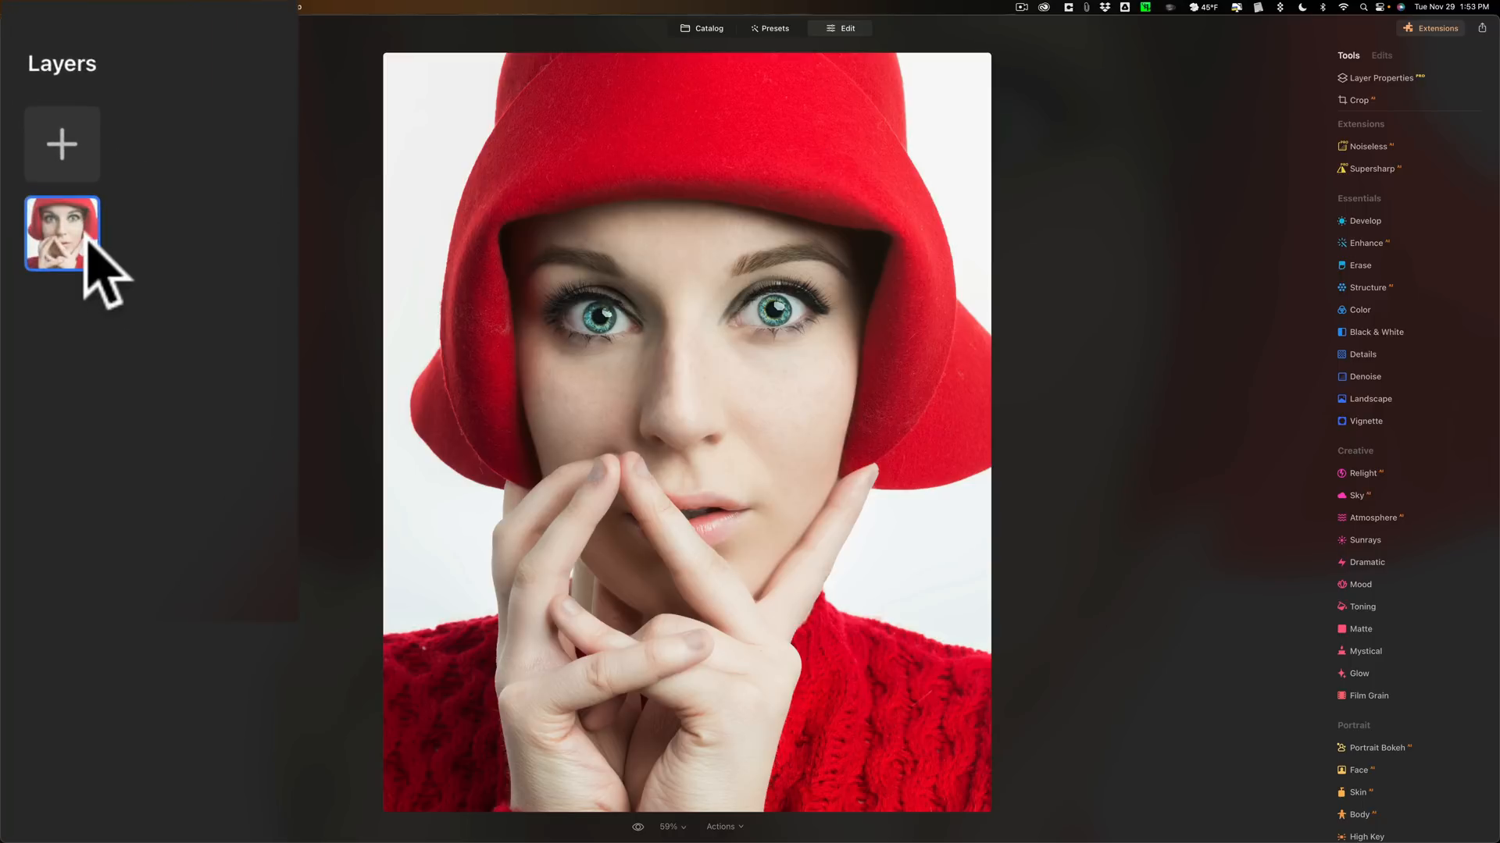
left_click(55, 139)
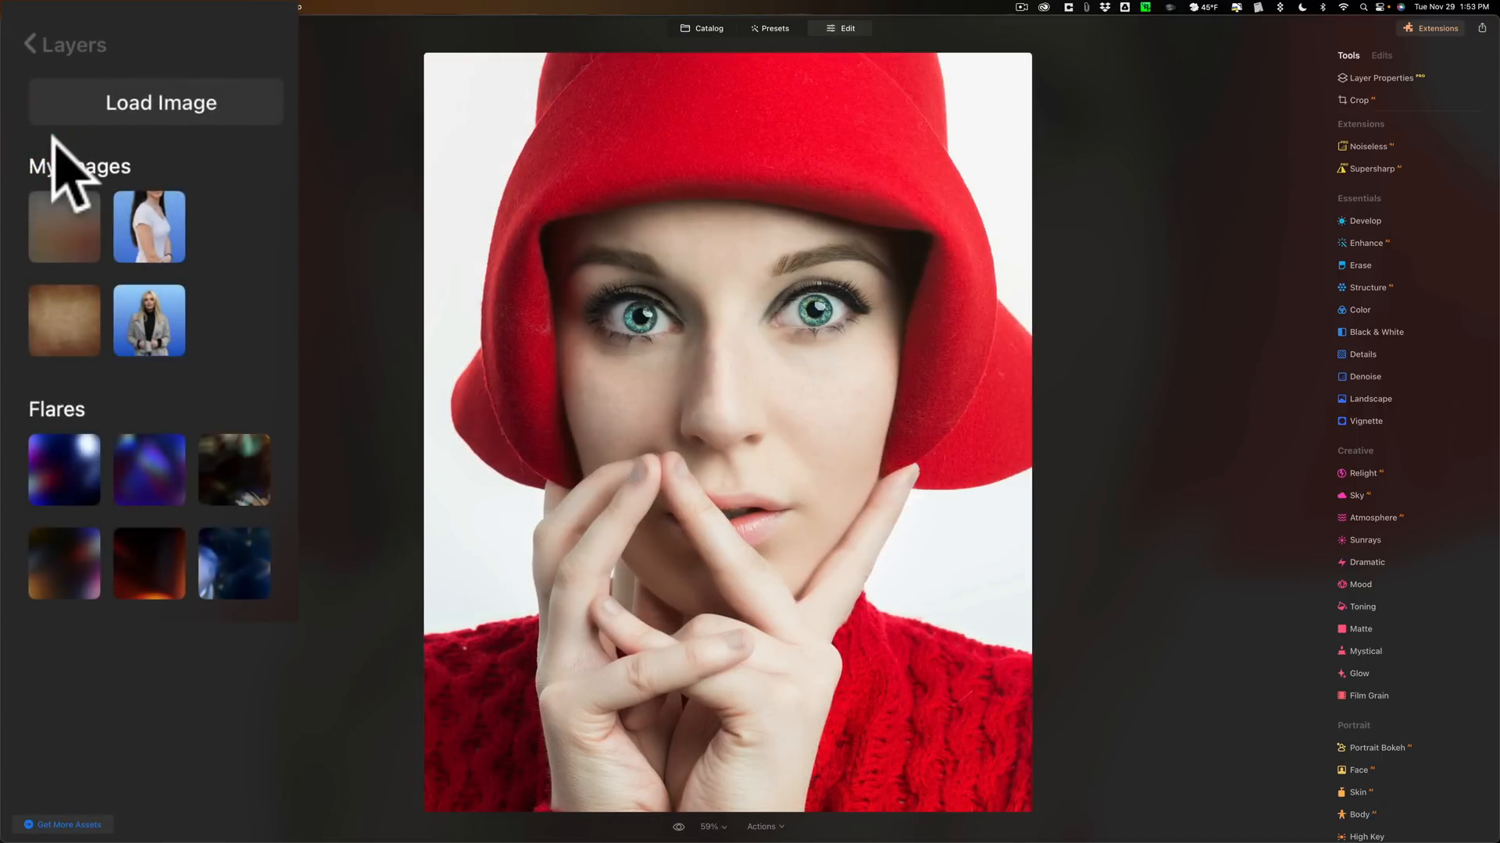
left_click(63, 223)
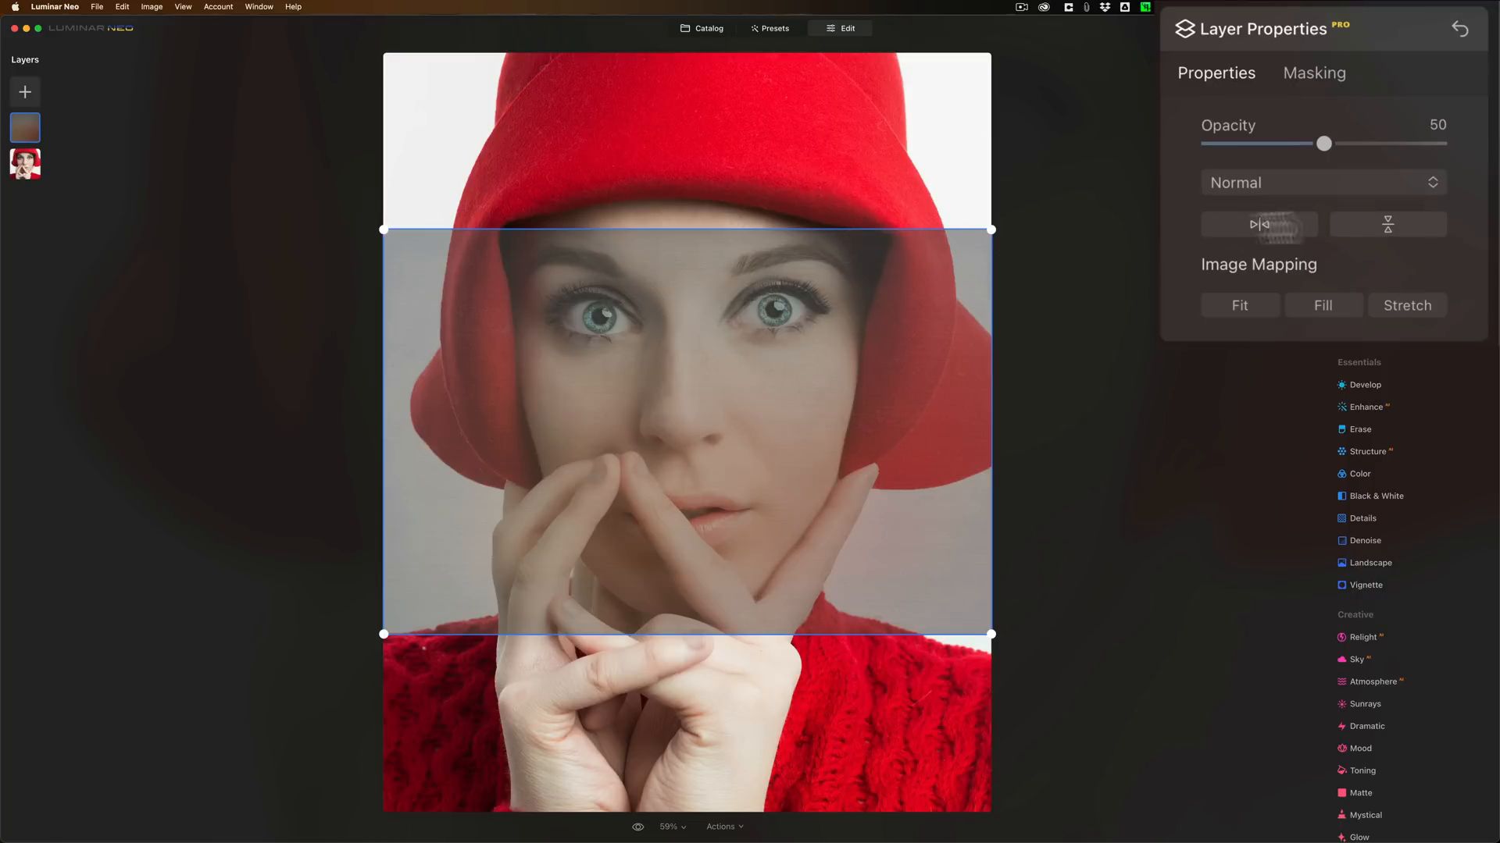
left_click(1406, 306)
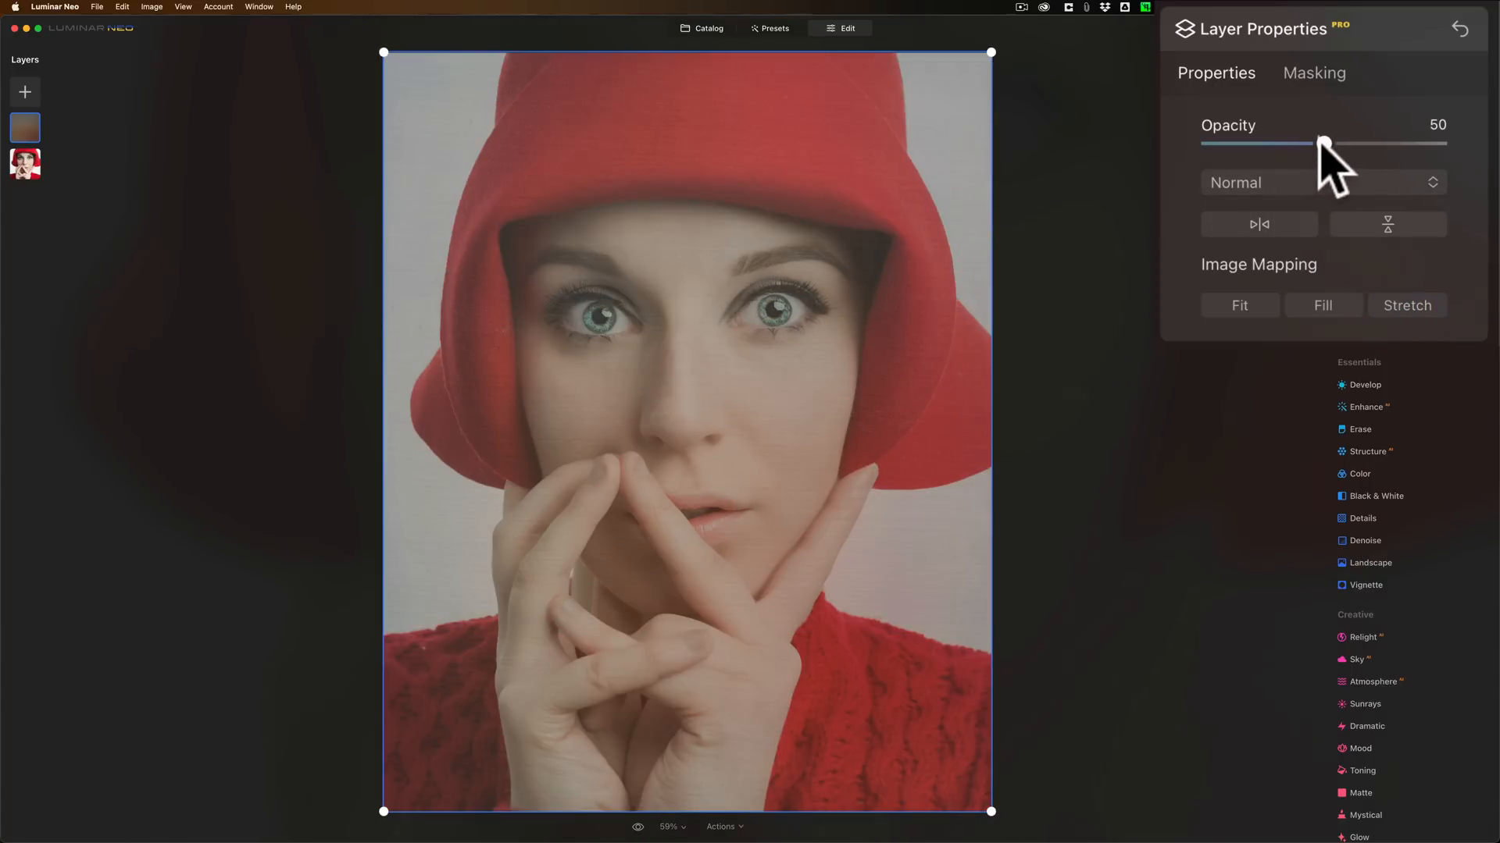
left_click_drag(1321, 143, 1495, 137)
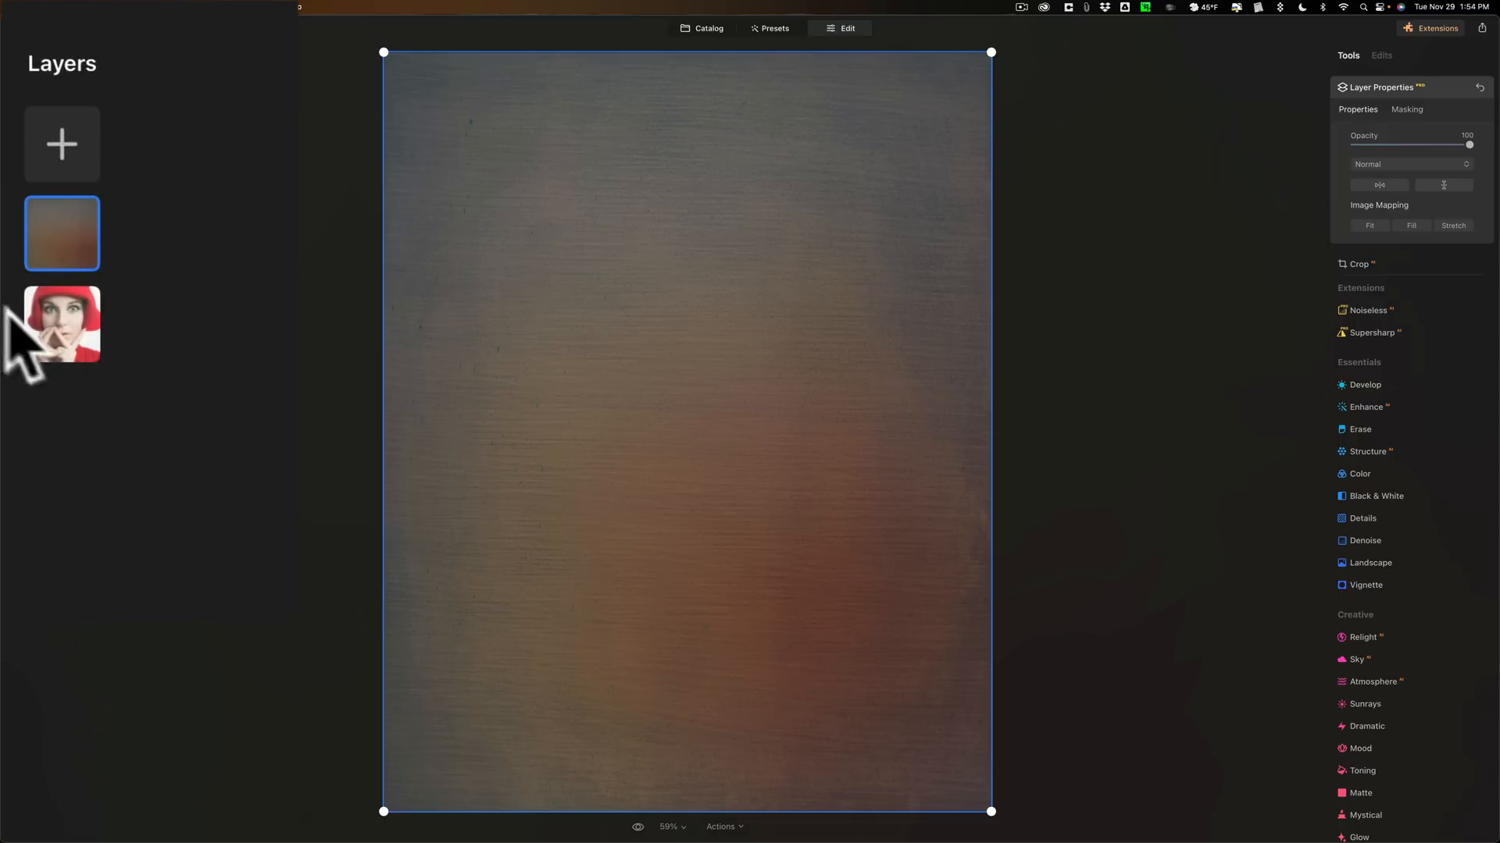
- Move the portrait layer above the texture layer and remove its background with the Portrait Background mask
left_click_drag(61, 316, 67, 219)
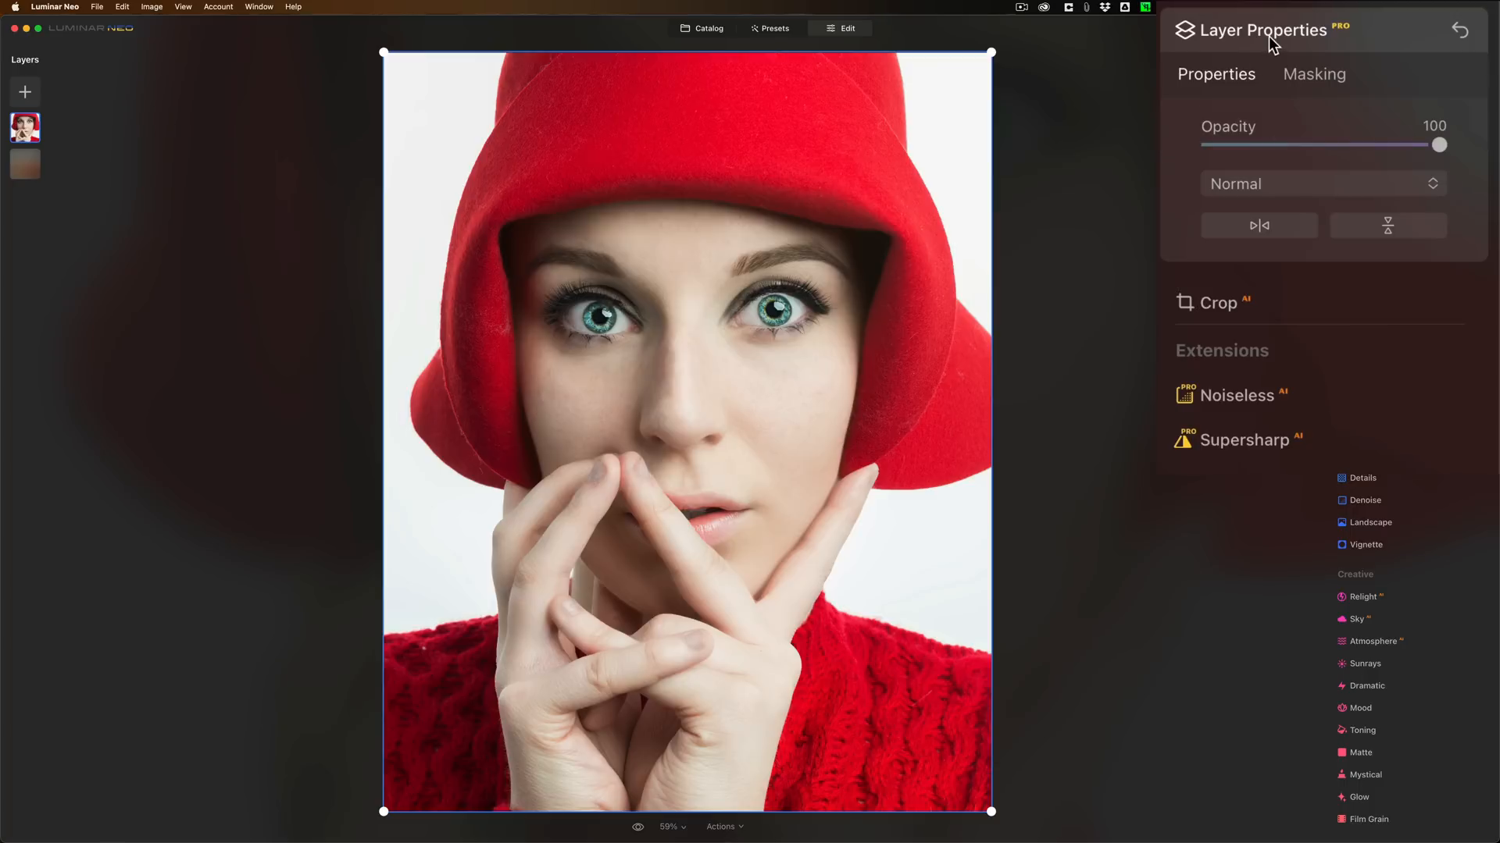
left_click(1301, 78)
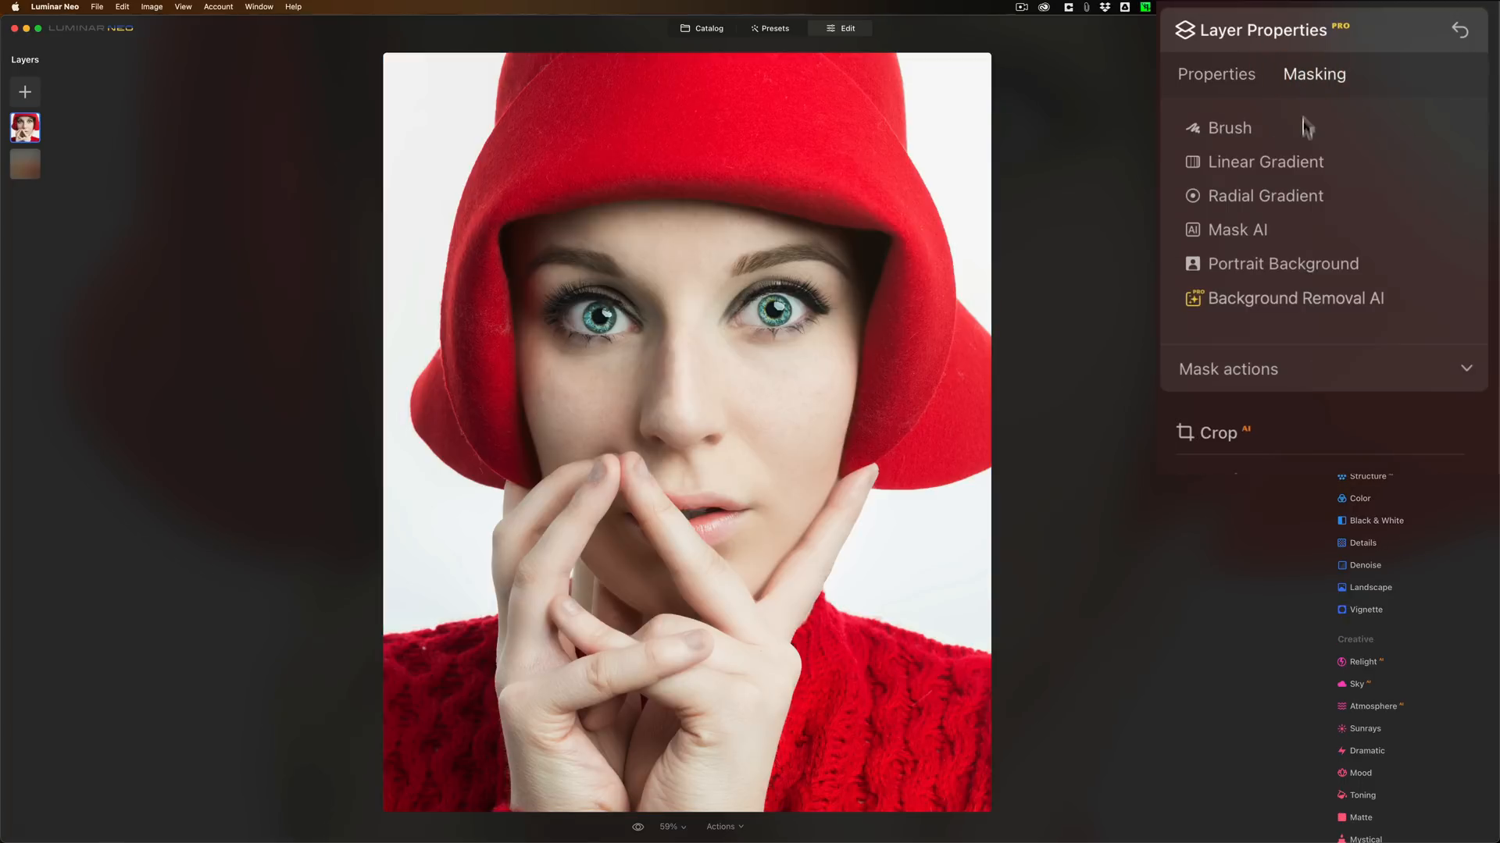
left_click(1276, 265)
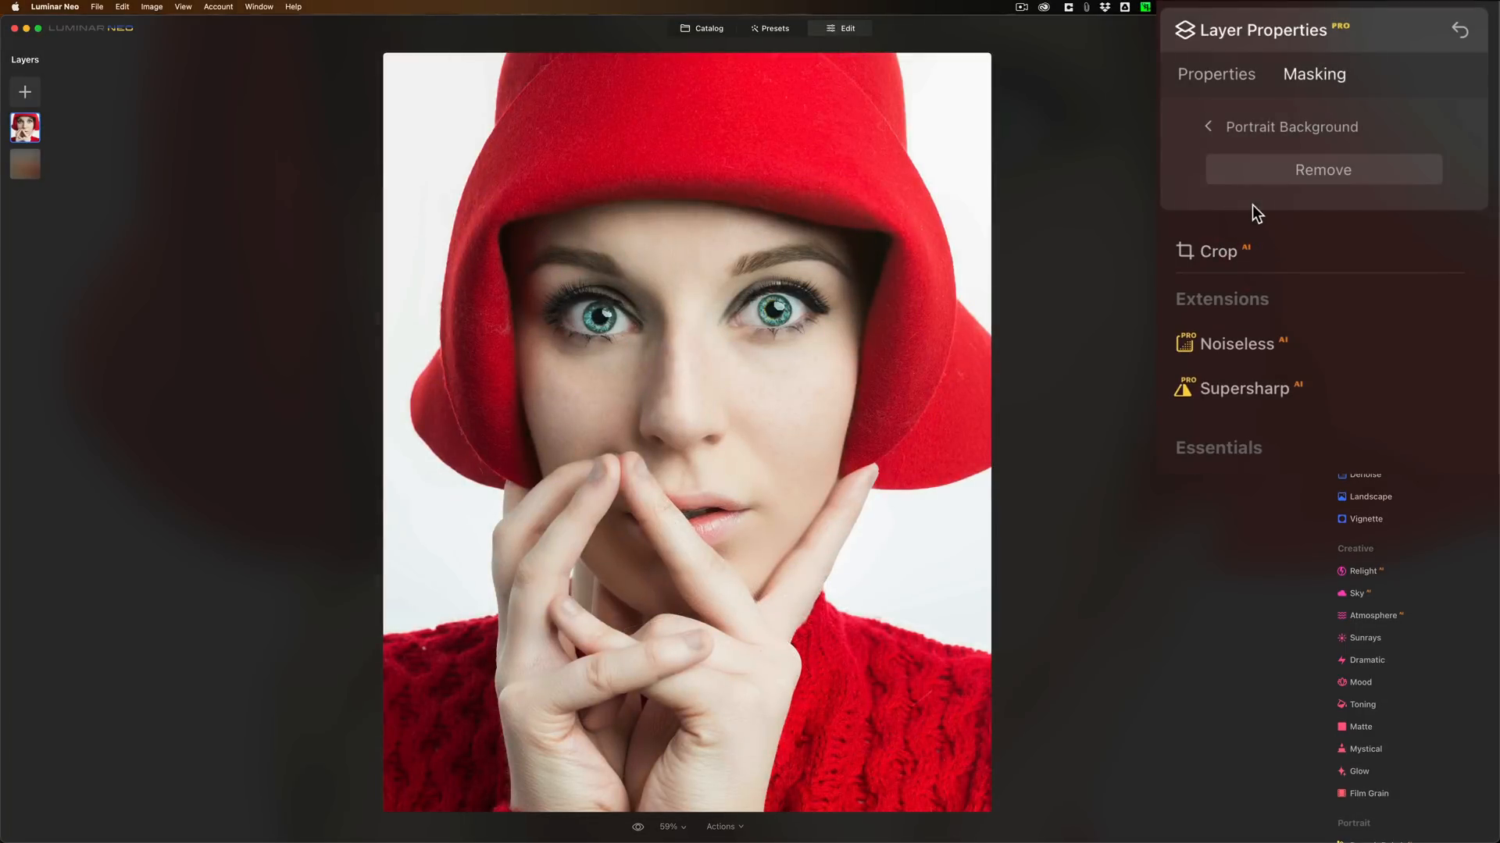
left_click(1306, 172)
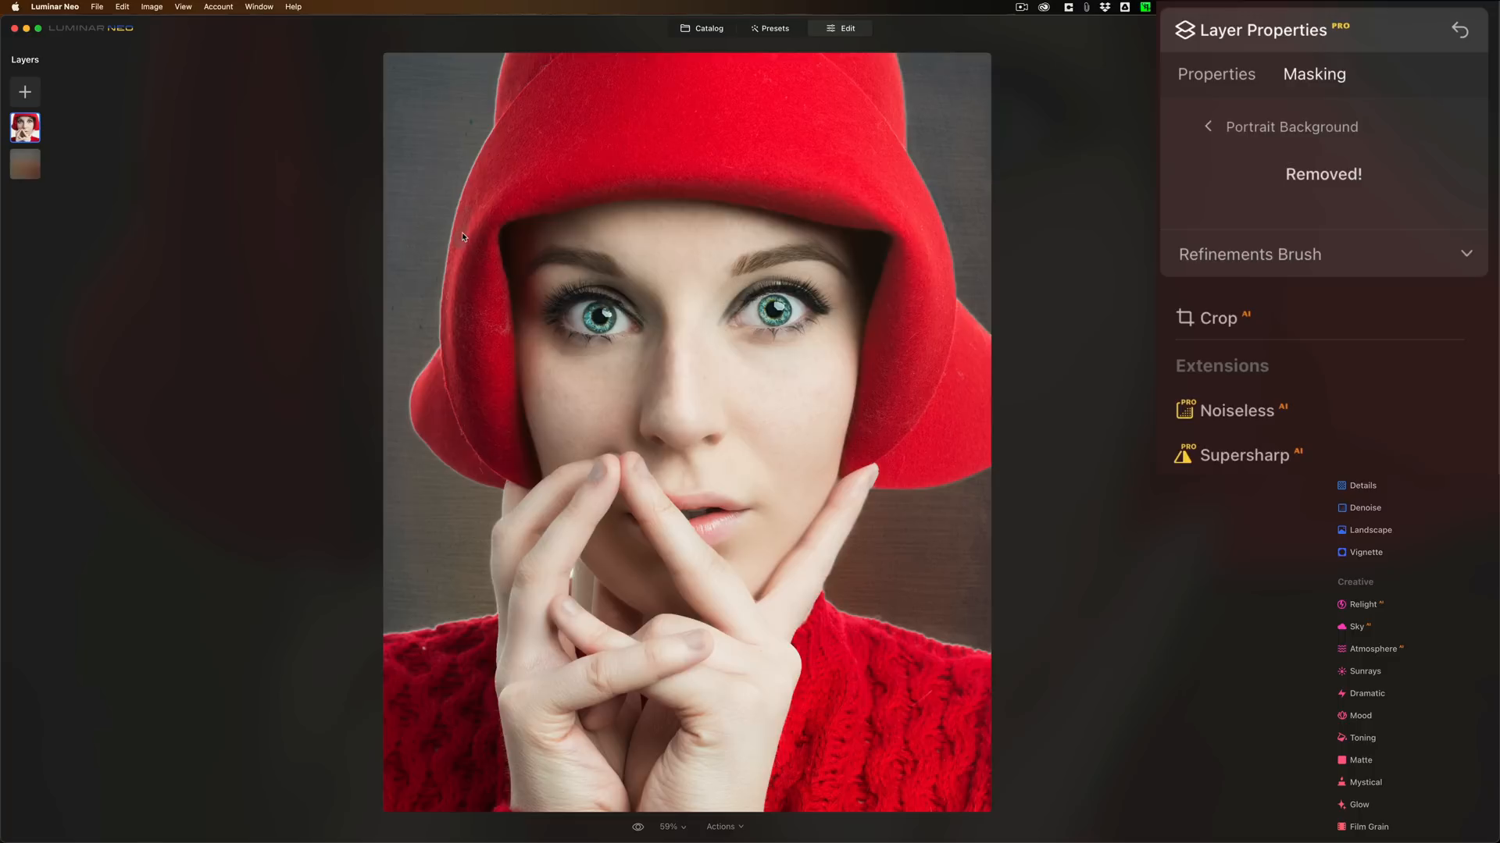
- With the Refinements Brush in Object mode at size 28, paint over the missing patch on the hat's left edge
left_click(1261, 262)
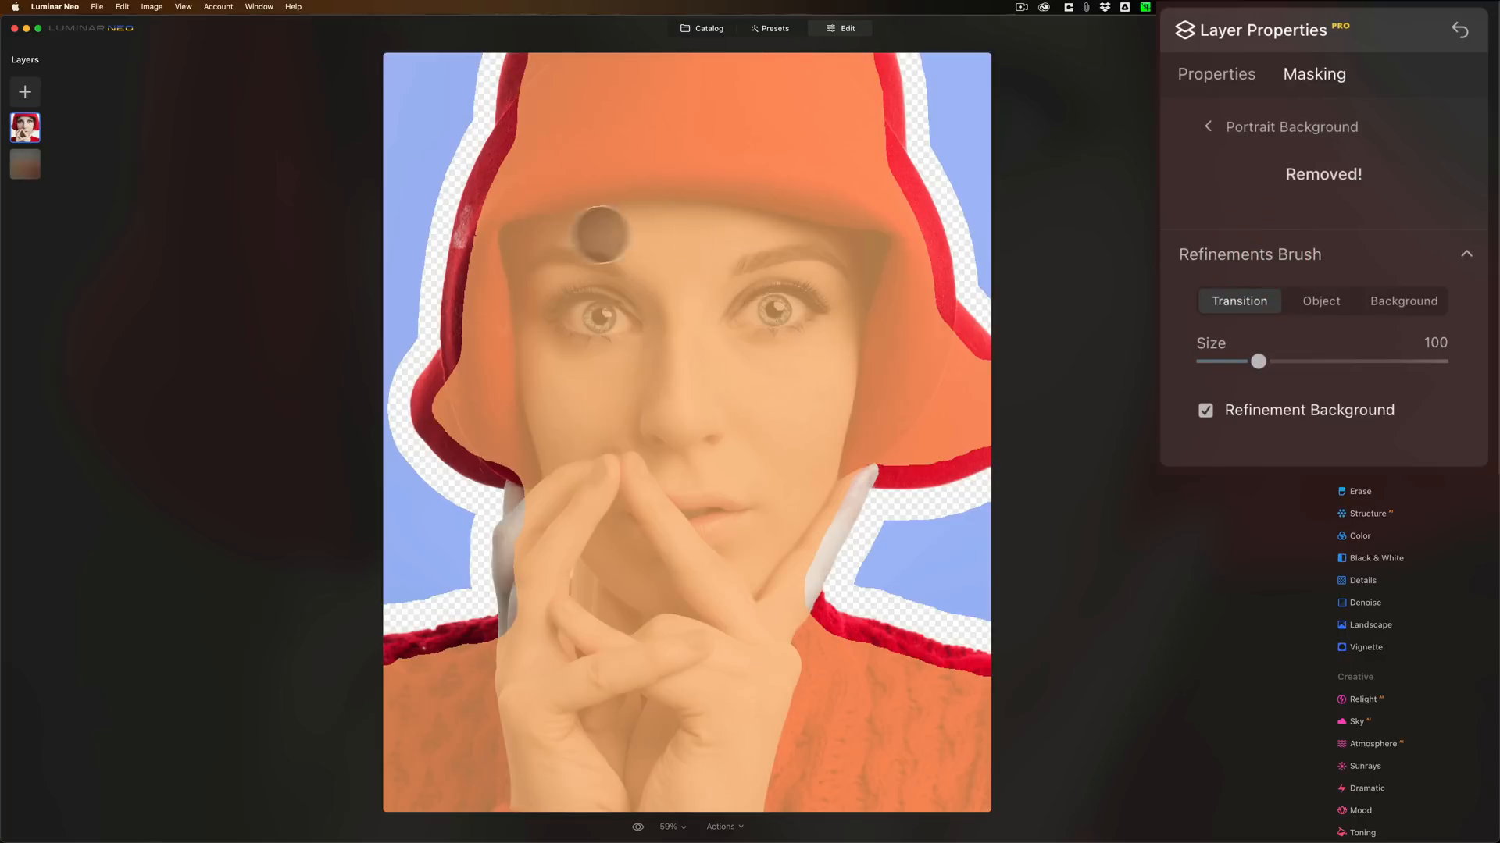
left_click(1338, 298)
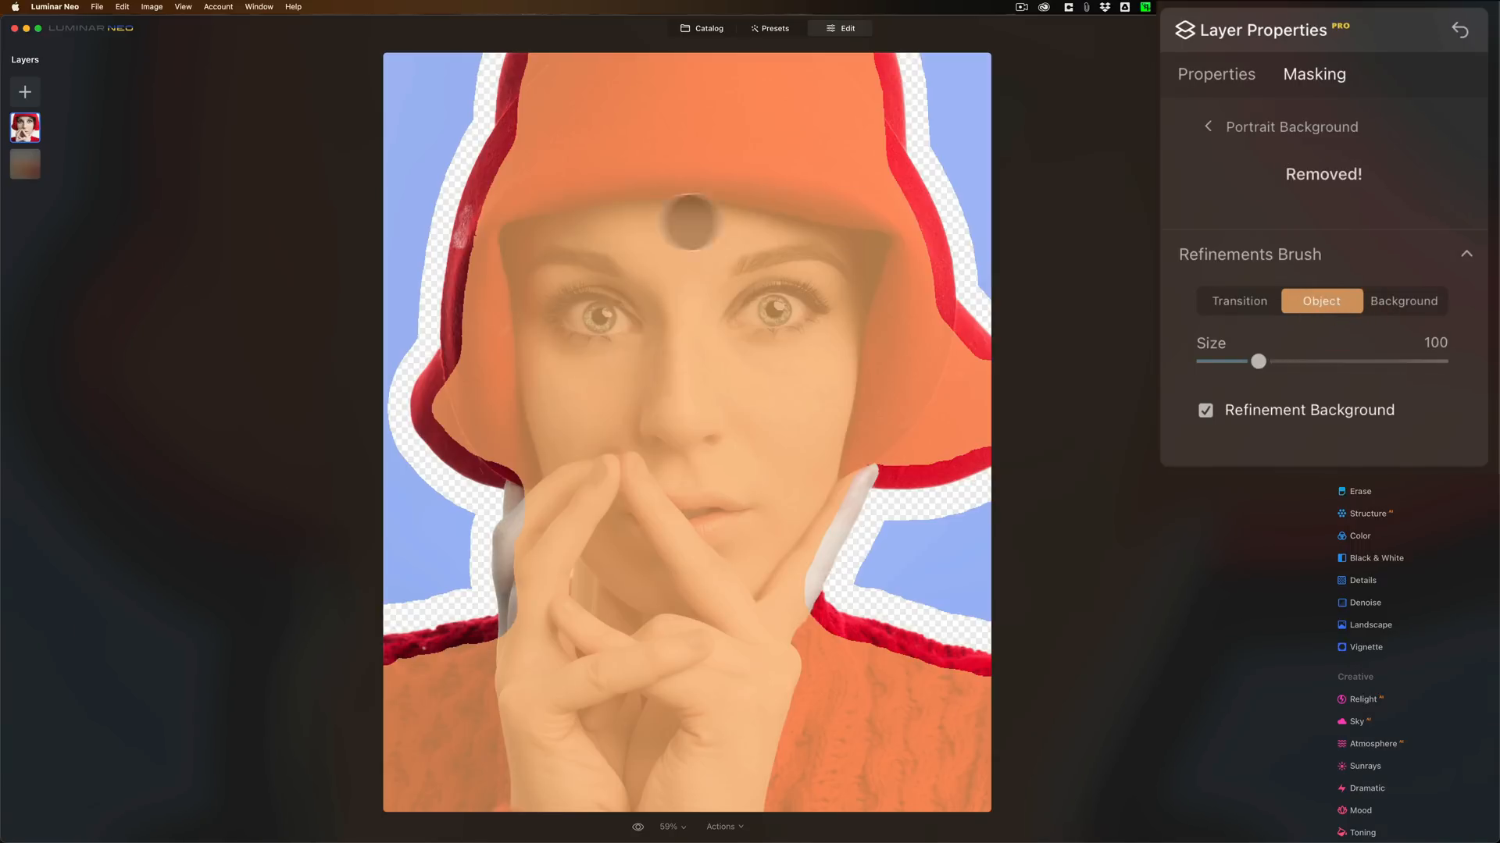
key("bracketleft")
key("bracketleft")
key("bracketleft")
key("bracketleft")
key("bracketleft")
key("bracketleft")
key("bracketleft")
key("bracketleft")
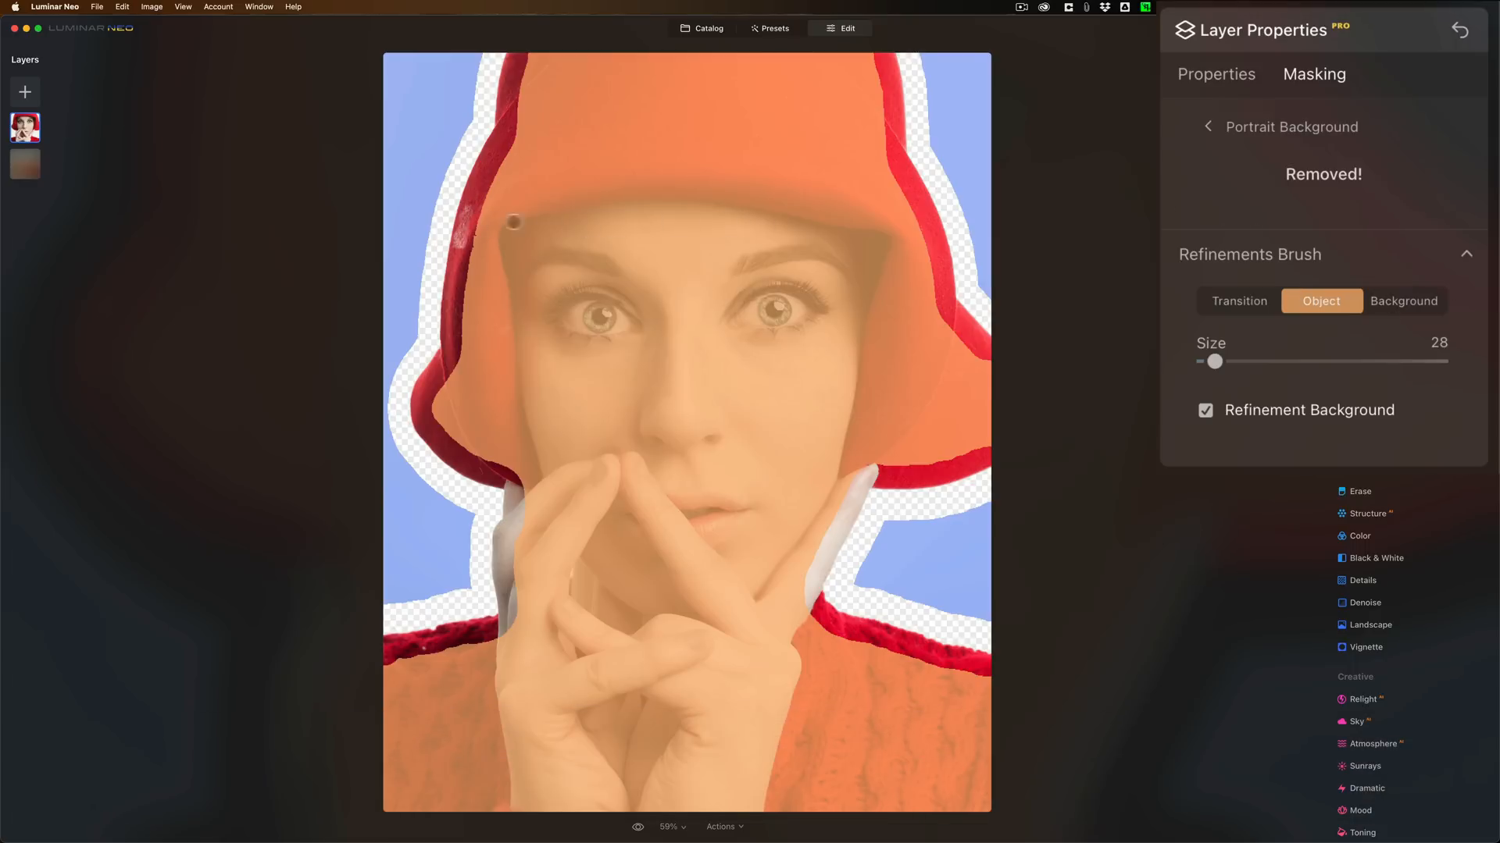
mouse_move(469, 209)
left_mouse_down()
mouse_move(462, 248)
mouse_move(459, 237)
left_mouse_up()
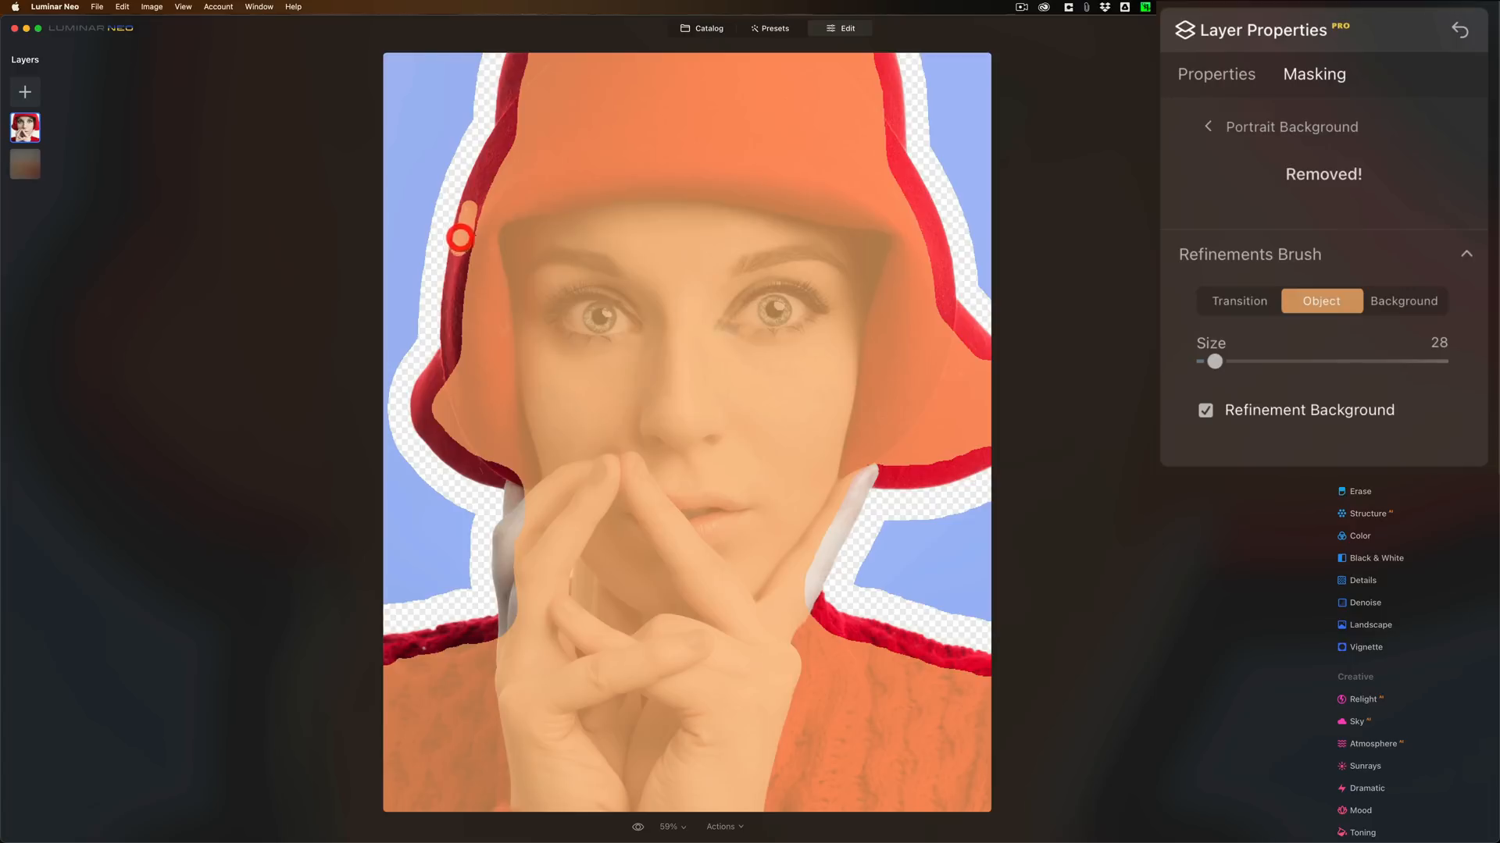
- Refine the small gap between the fingers and neck with the Transition brush and close the mask refinements
left_click(1244, 300)
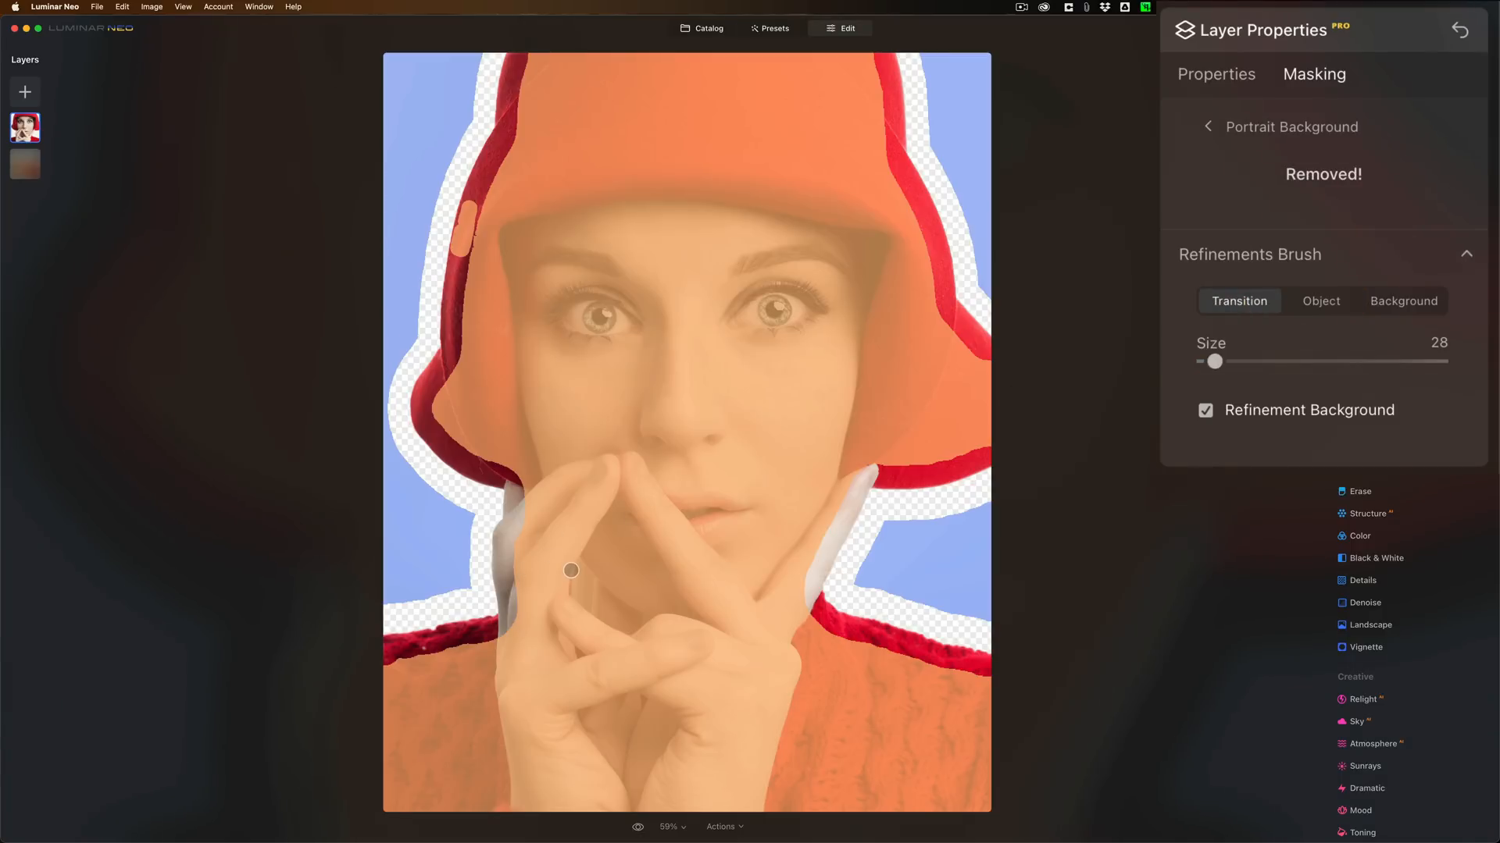
key("bracketleft")
left_click(571, 578)
left_click(1468, 258)
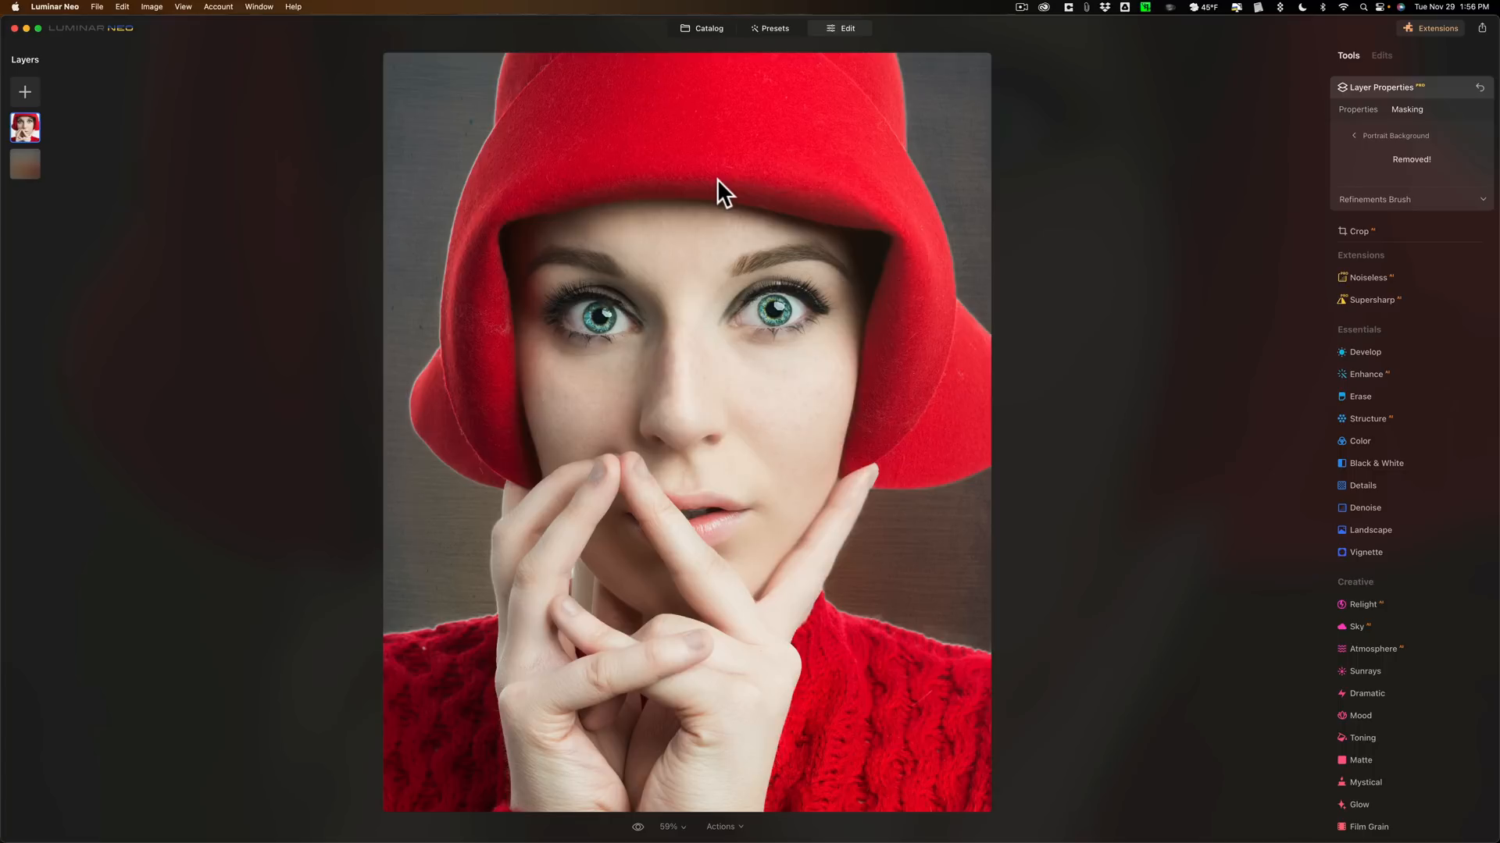
- Open the bald eagle photo from the catalog for editing
left_click(693, 28)
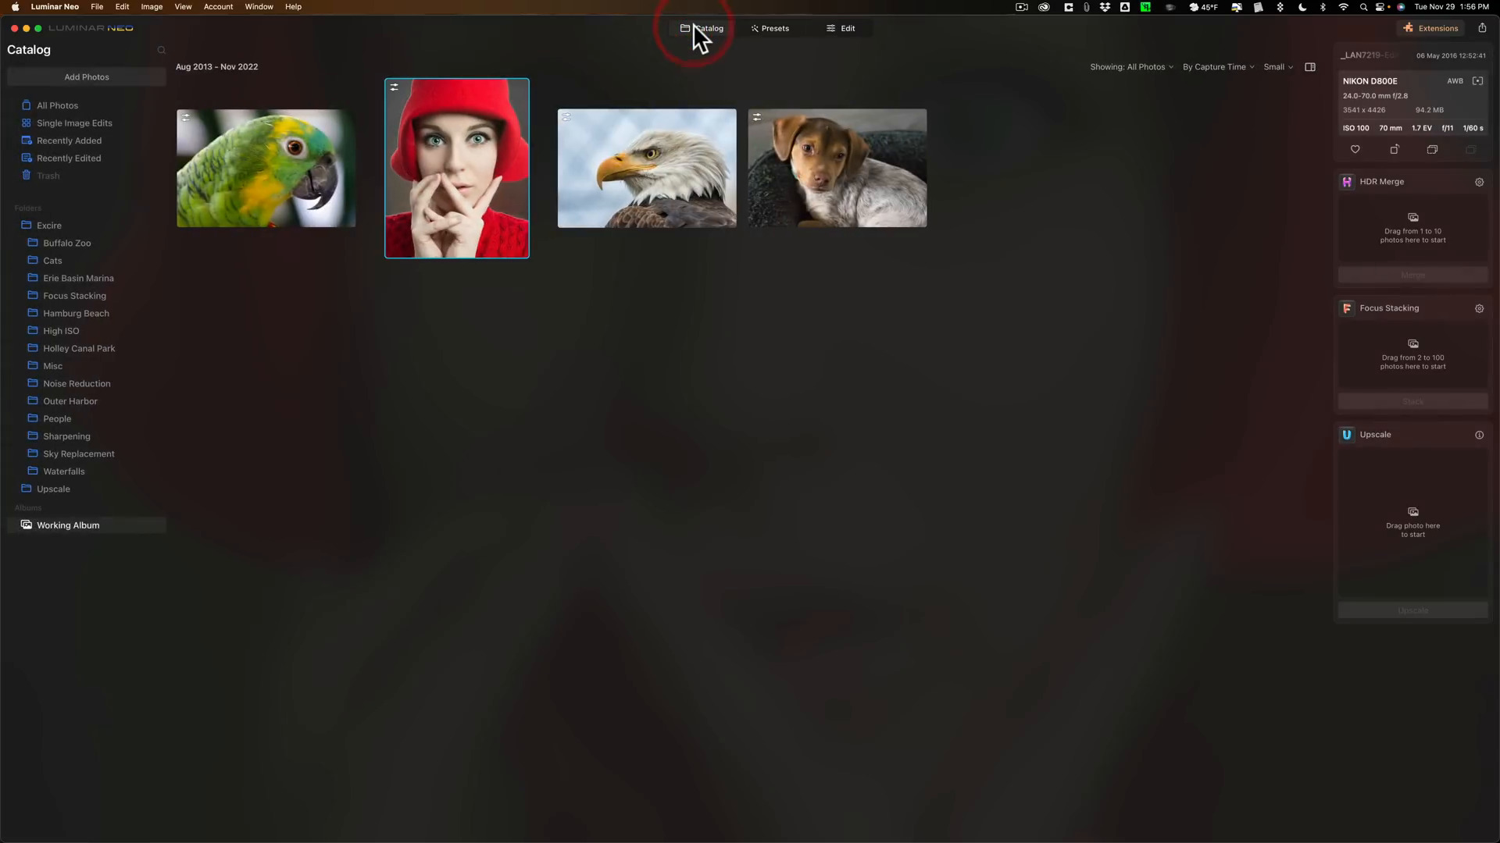
double_click(659, 150)
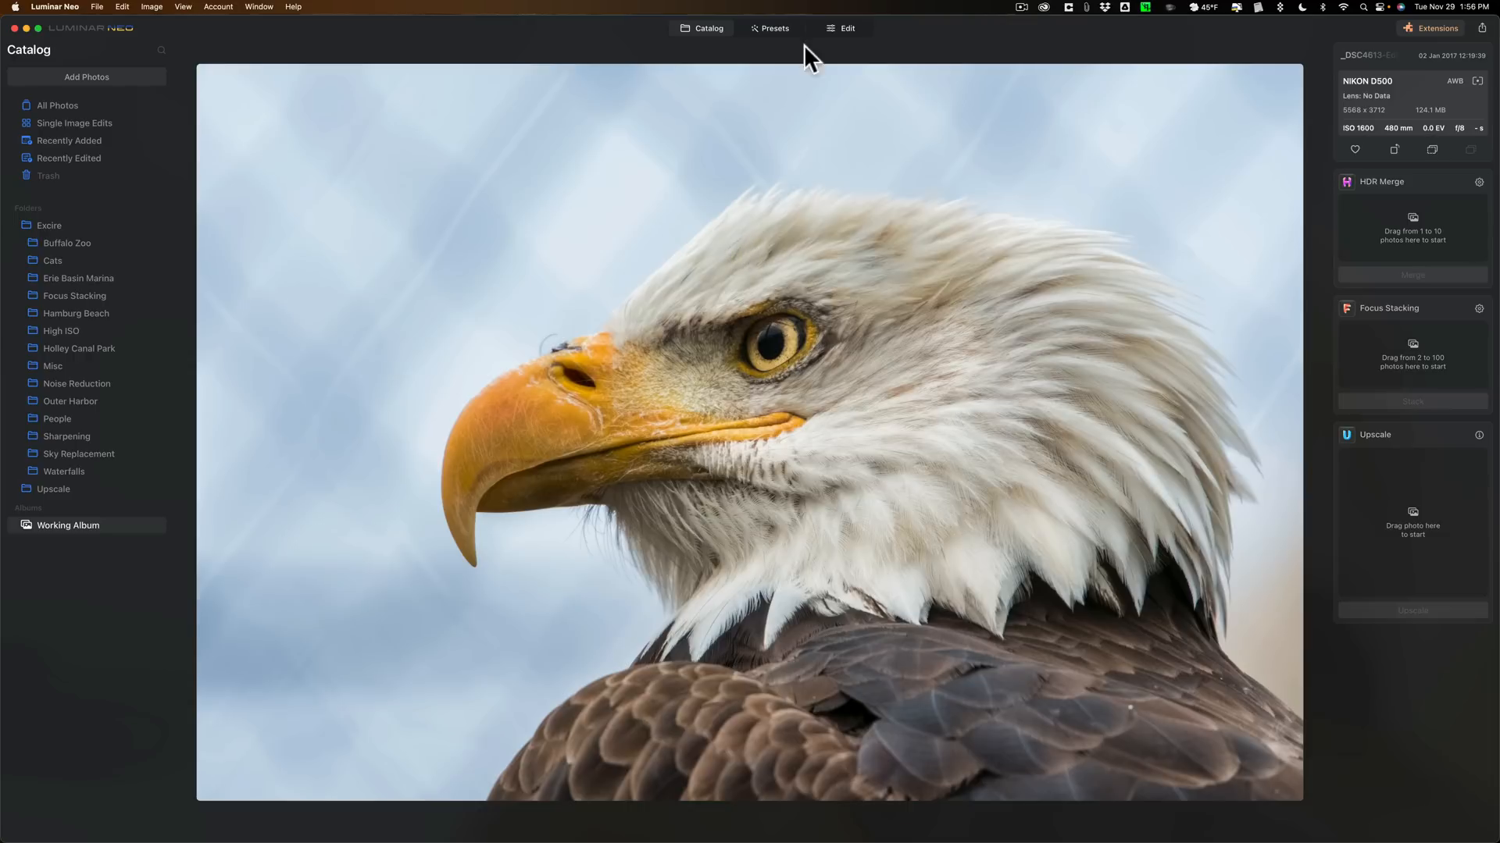
left_click(838, 30)
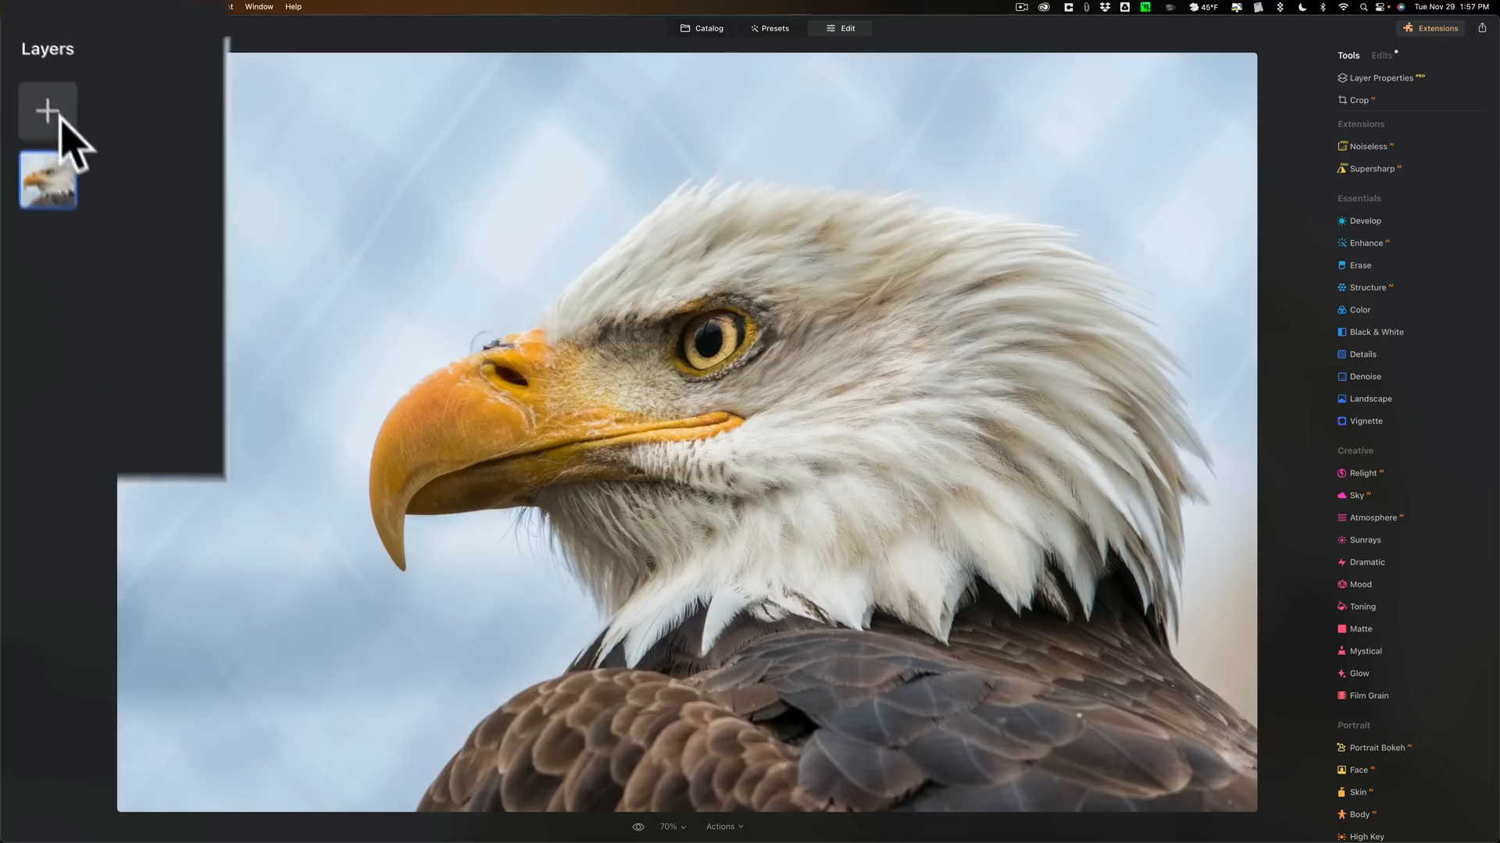
- Add the brown grainy texture from My Images as a new layer on the eagle photo
left_click(25, 92)
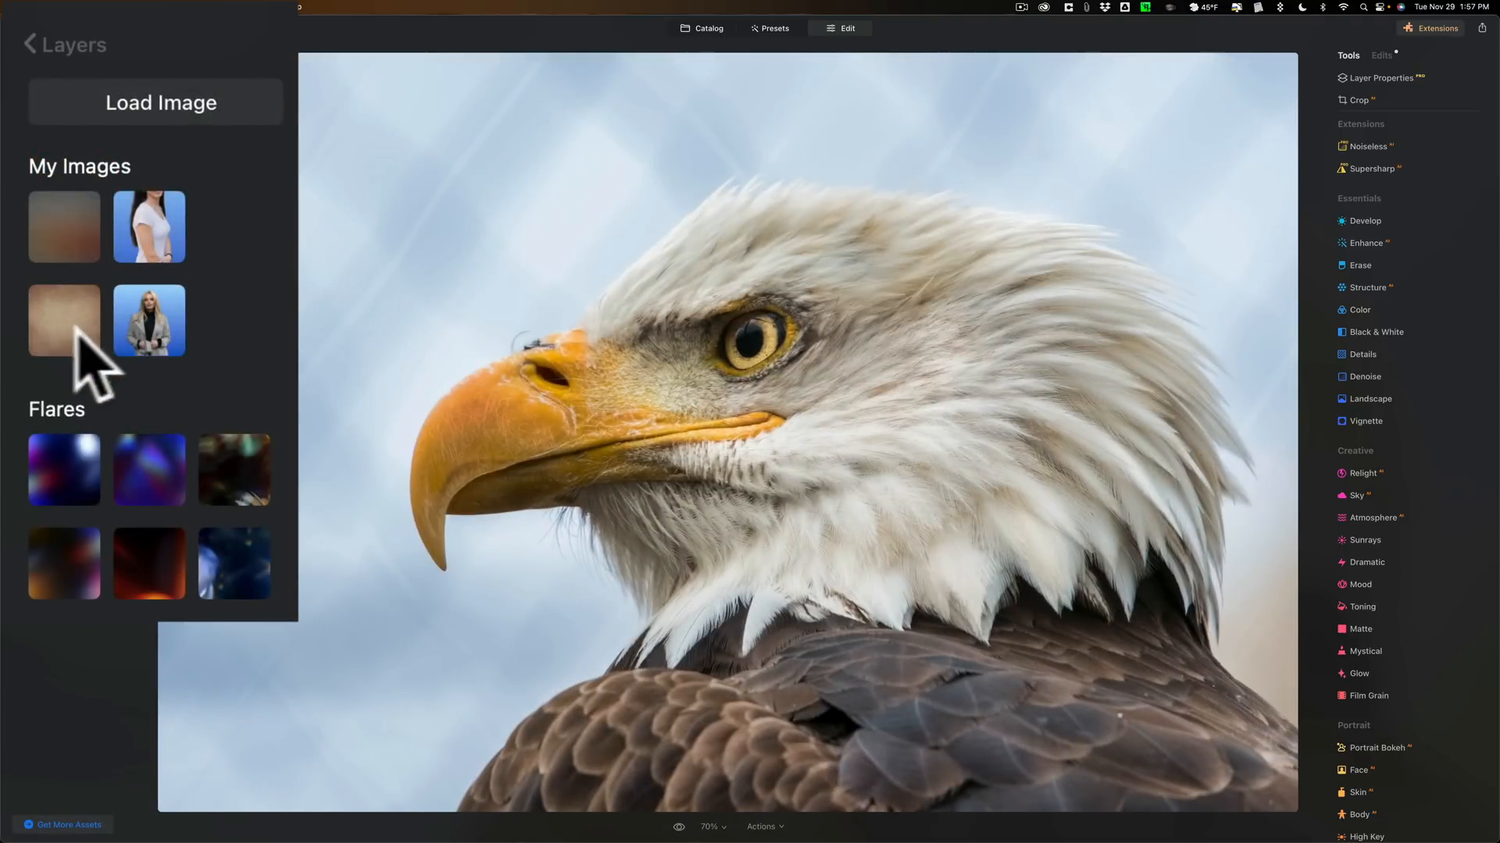
left_click(160, 101)
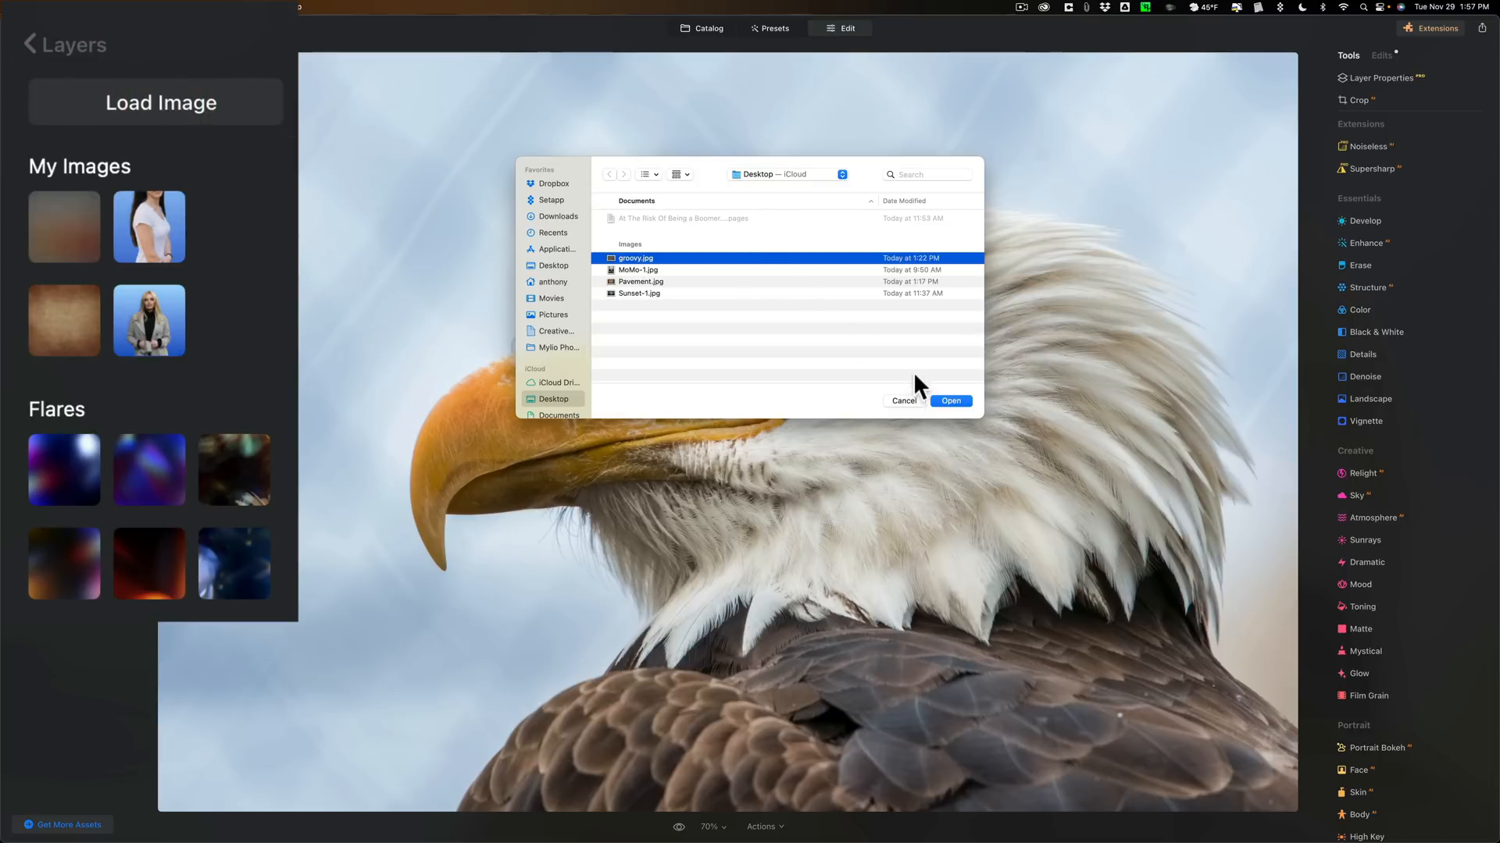
left_click(905, 400)
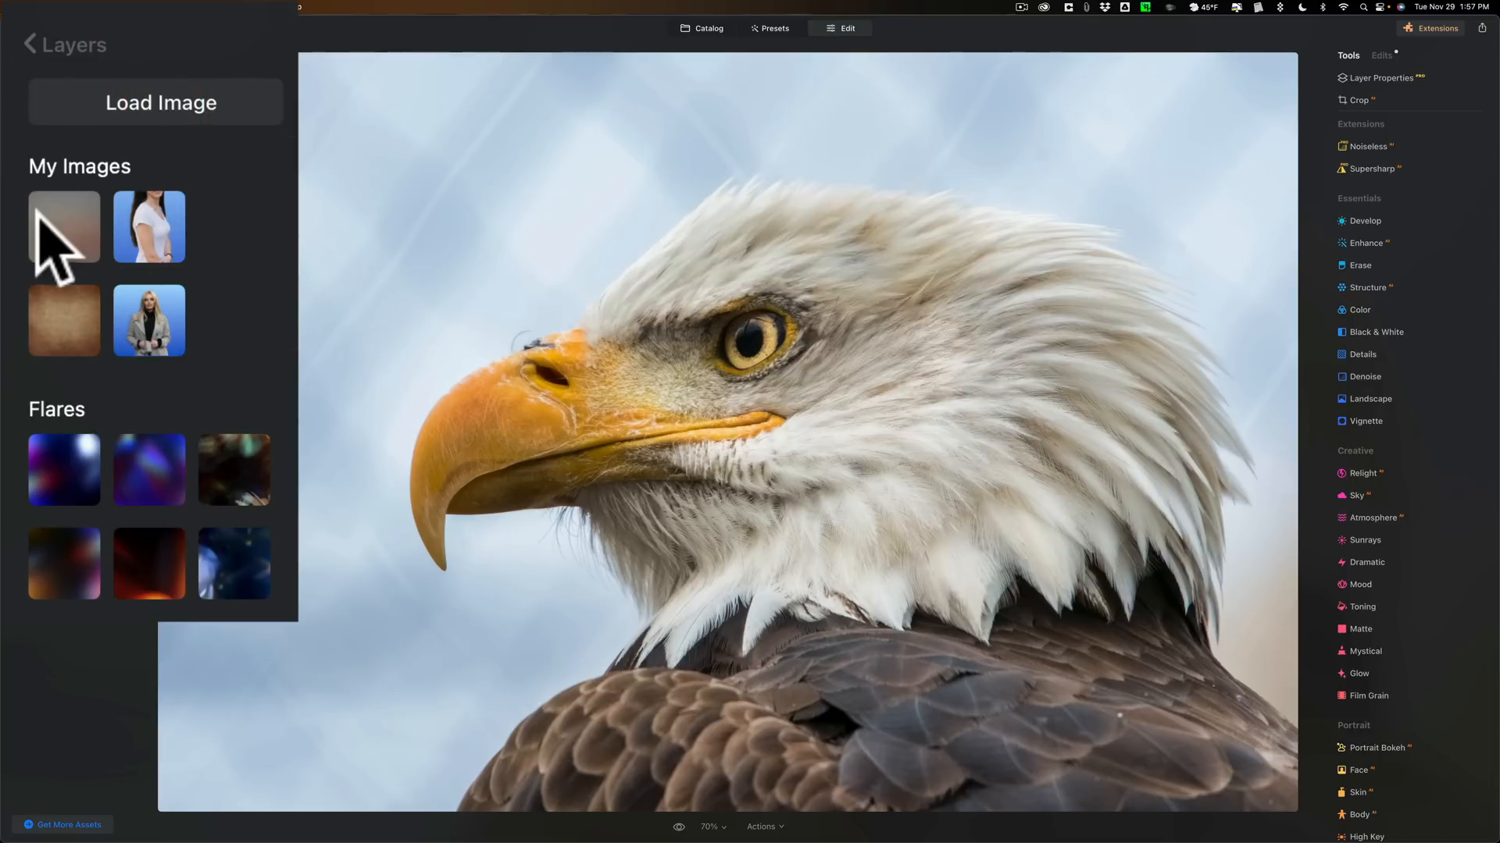
left_click(58, 321)
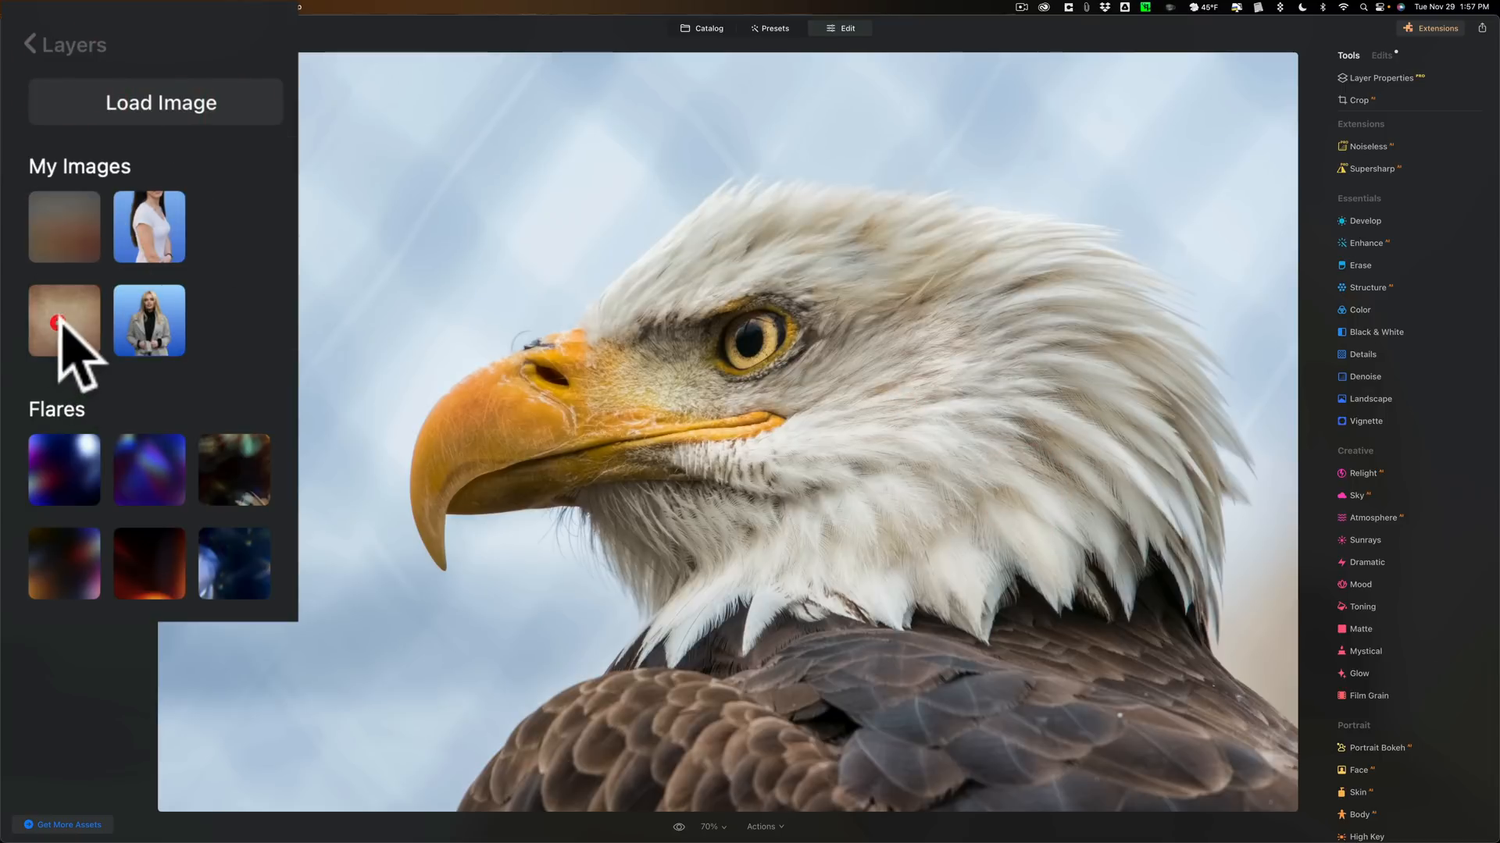
left_click(62, 324)
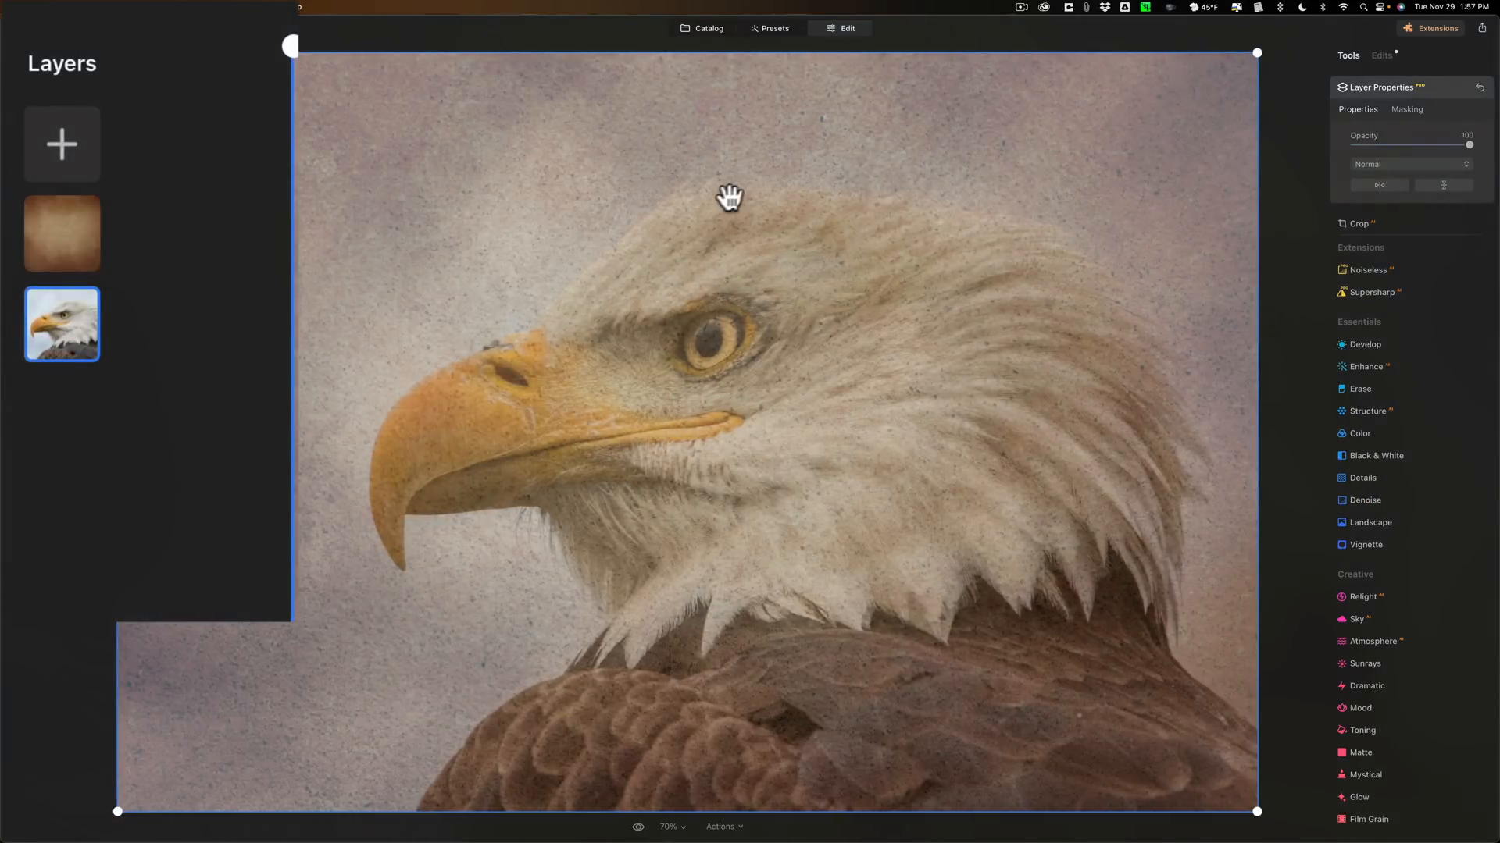
- Set the brown texture layer's opacity to 100 and move the eagle layer above it
left_click(24, 128)
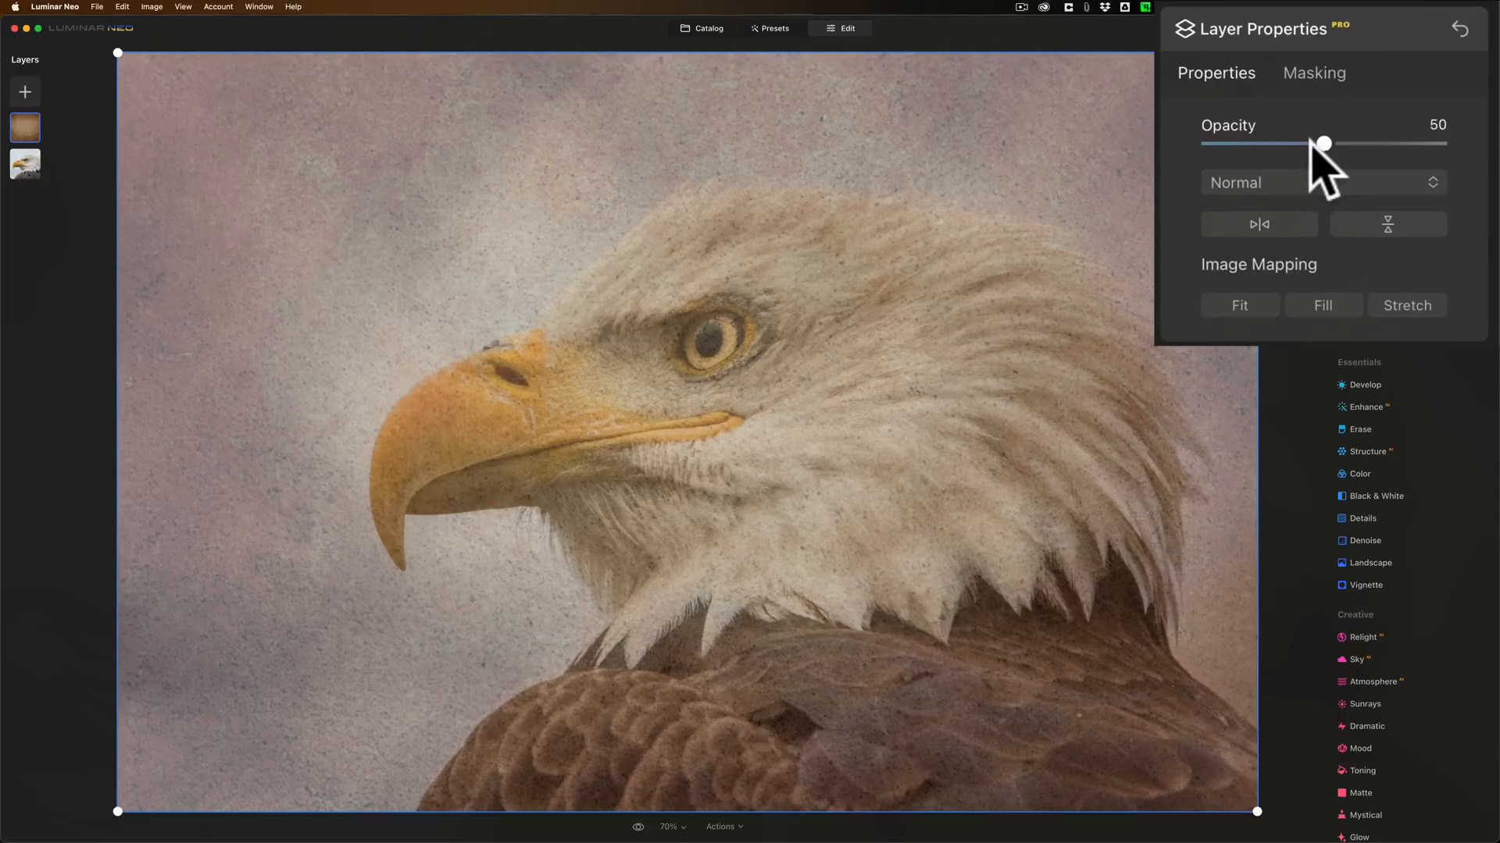
left_click_drag(1322, 142, 1497, 140)
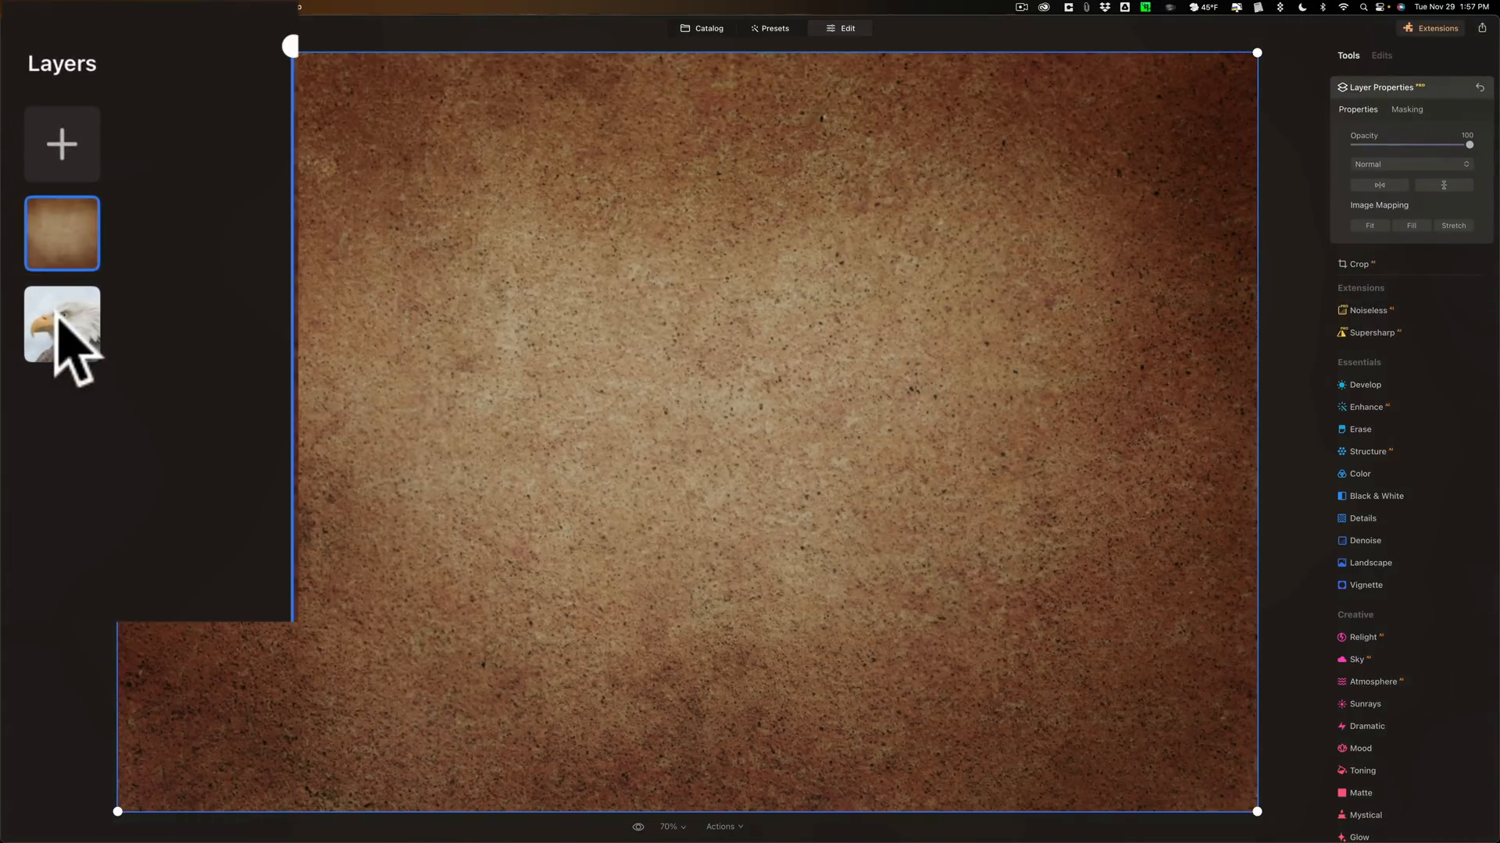
left_click(59, 319)
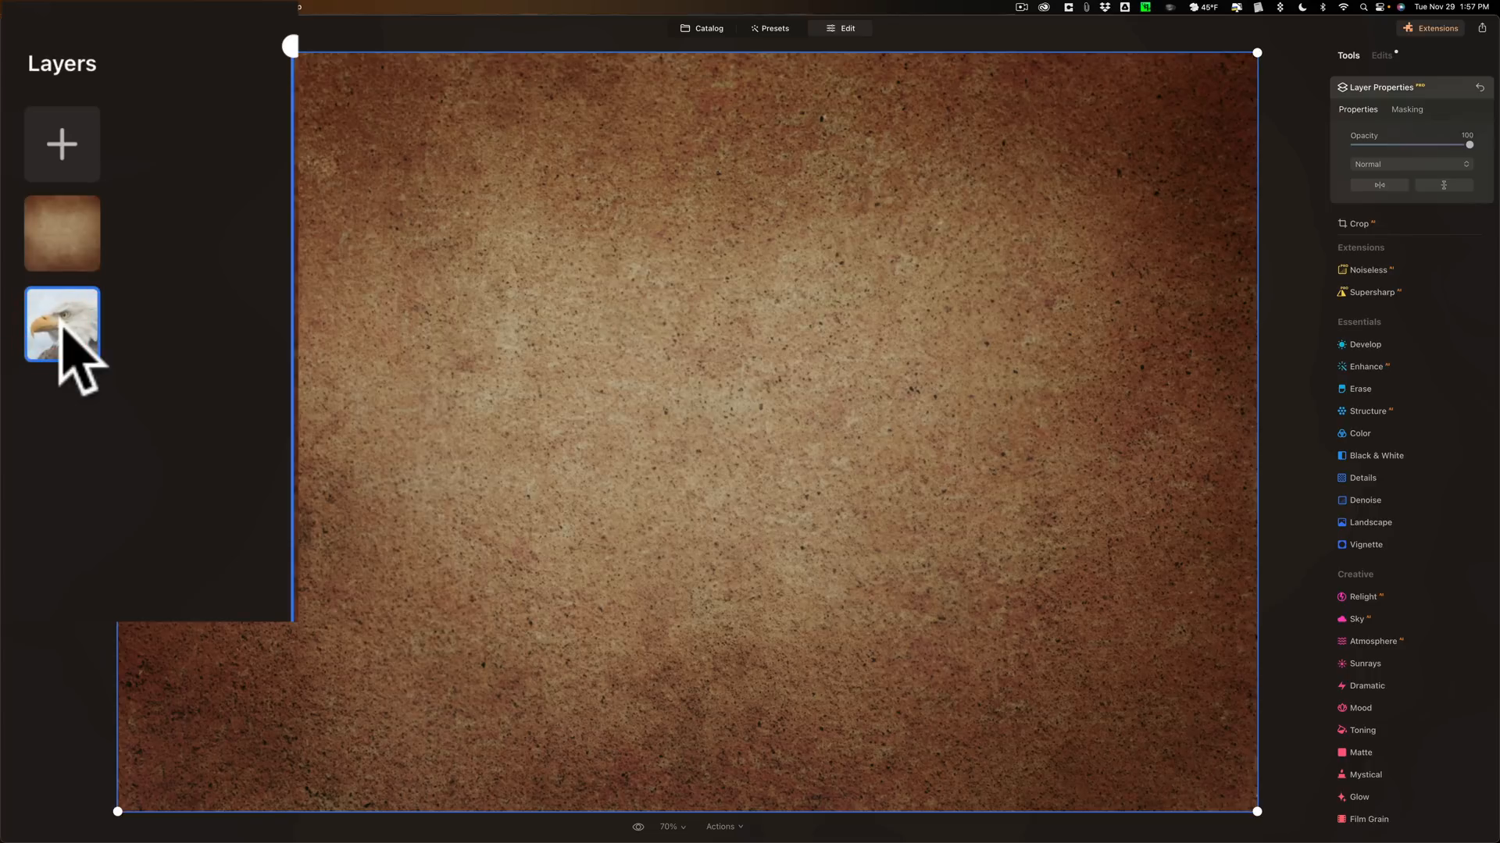
left_click_drag(60, 322, 64, 229)
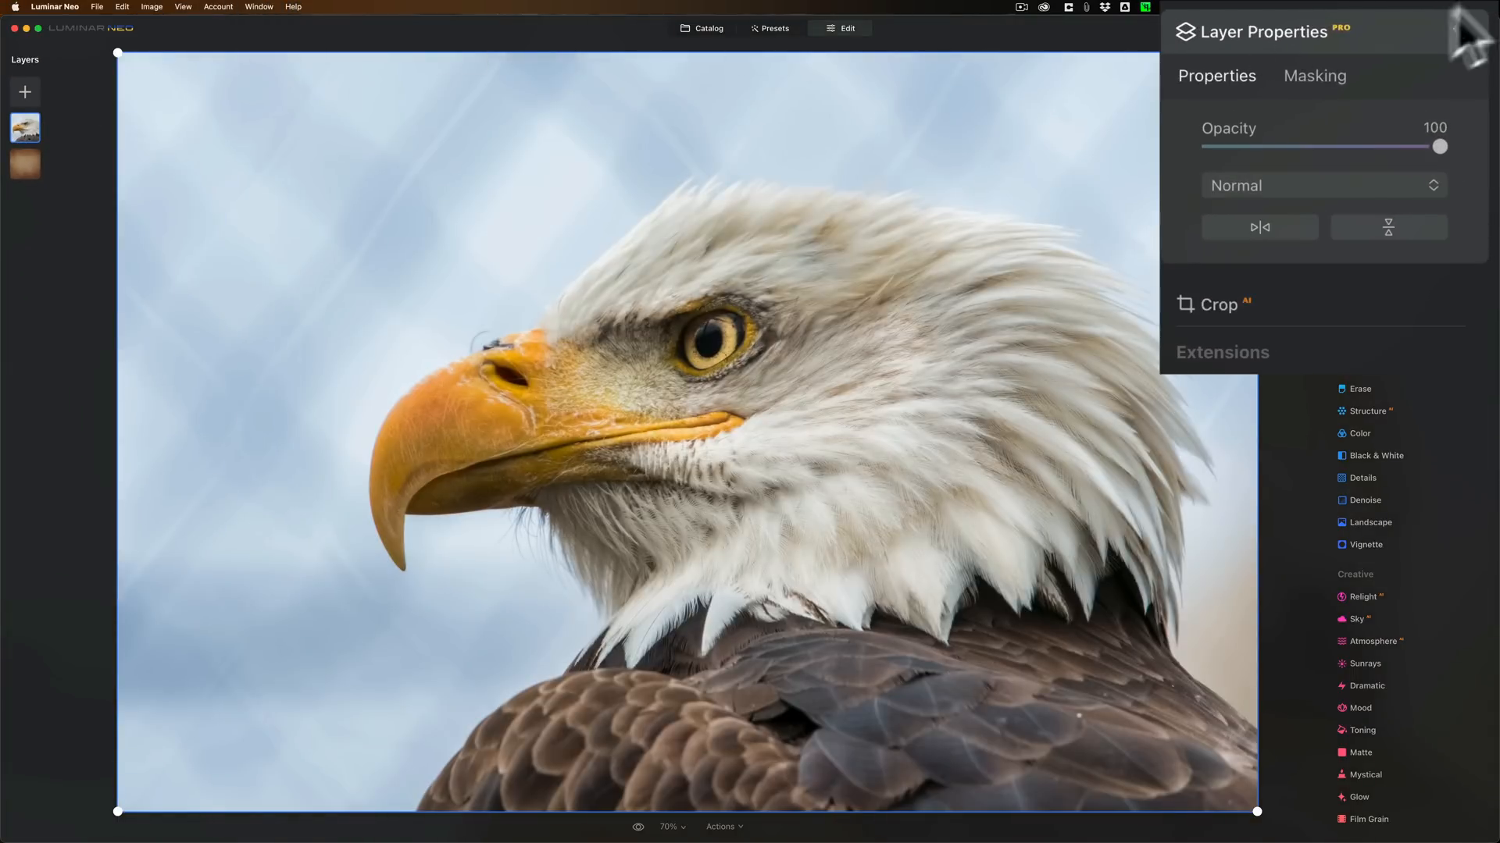
- Remove the eagle layer's background with Background Removal AI, keeping the eagle, and inspect the resulting mask in the Refinements Brush
left_click(1313, 61)
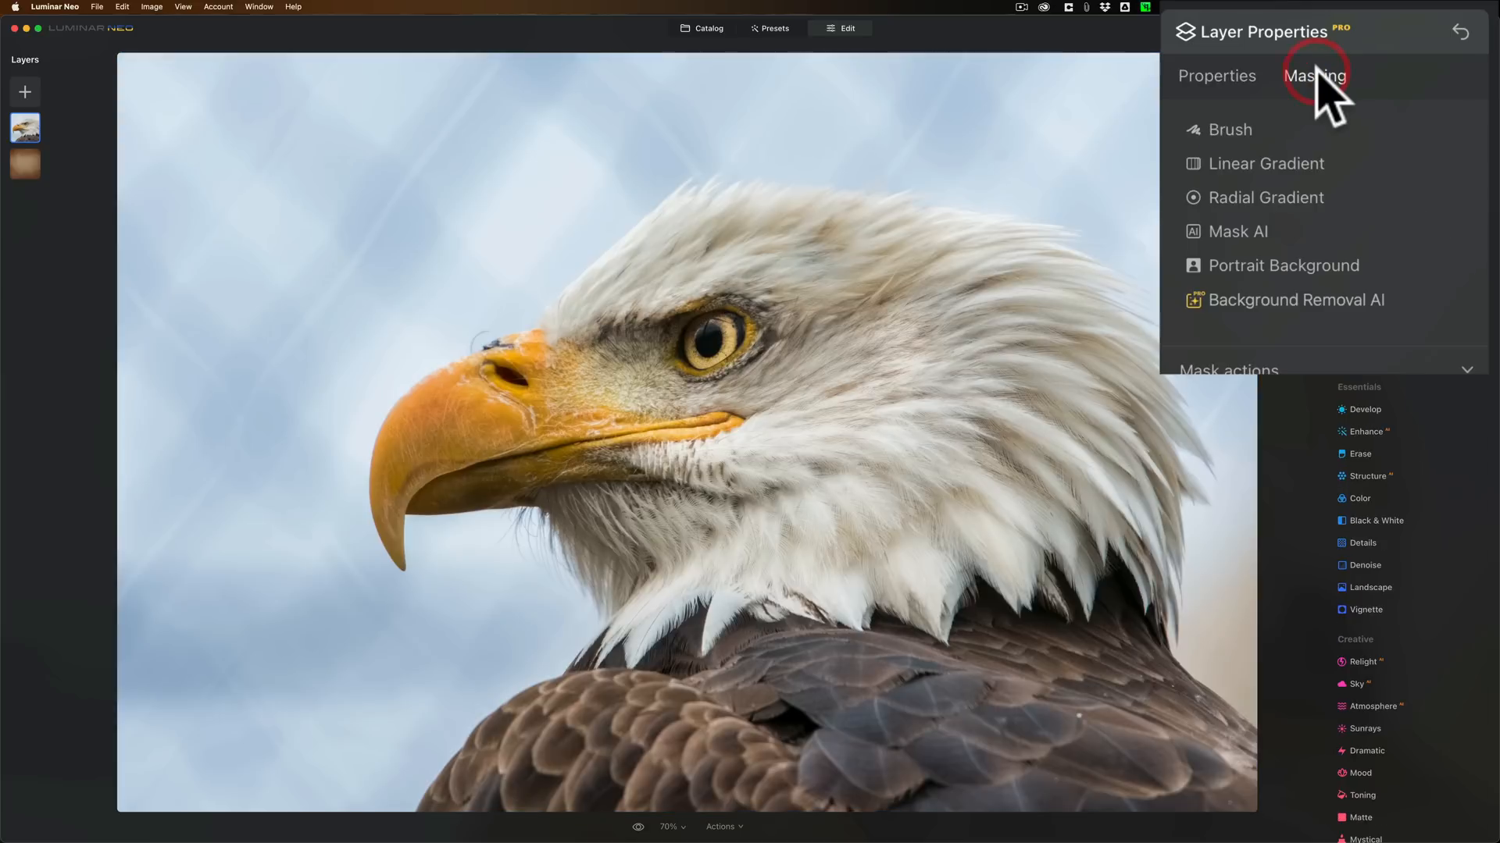
left_click(1300, 301)
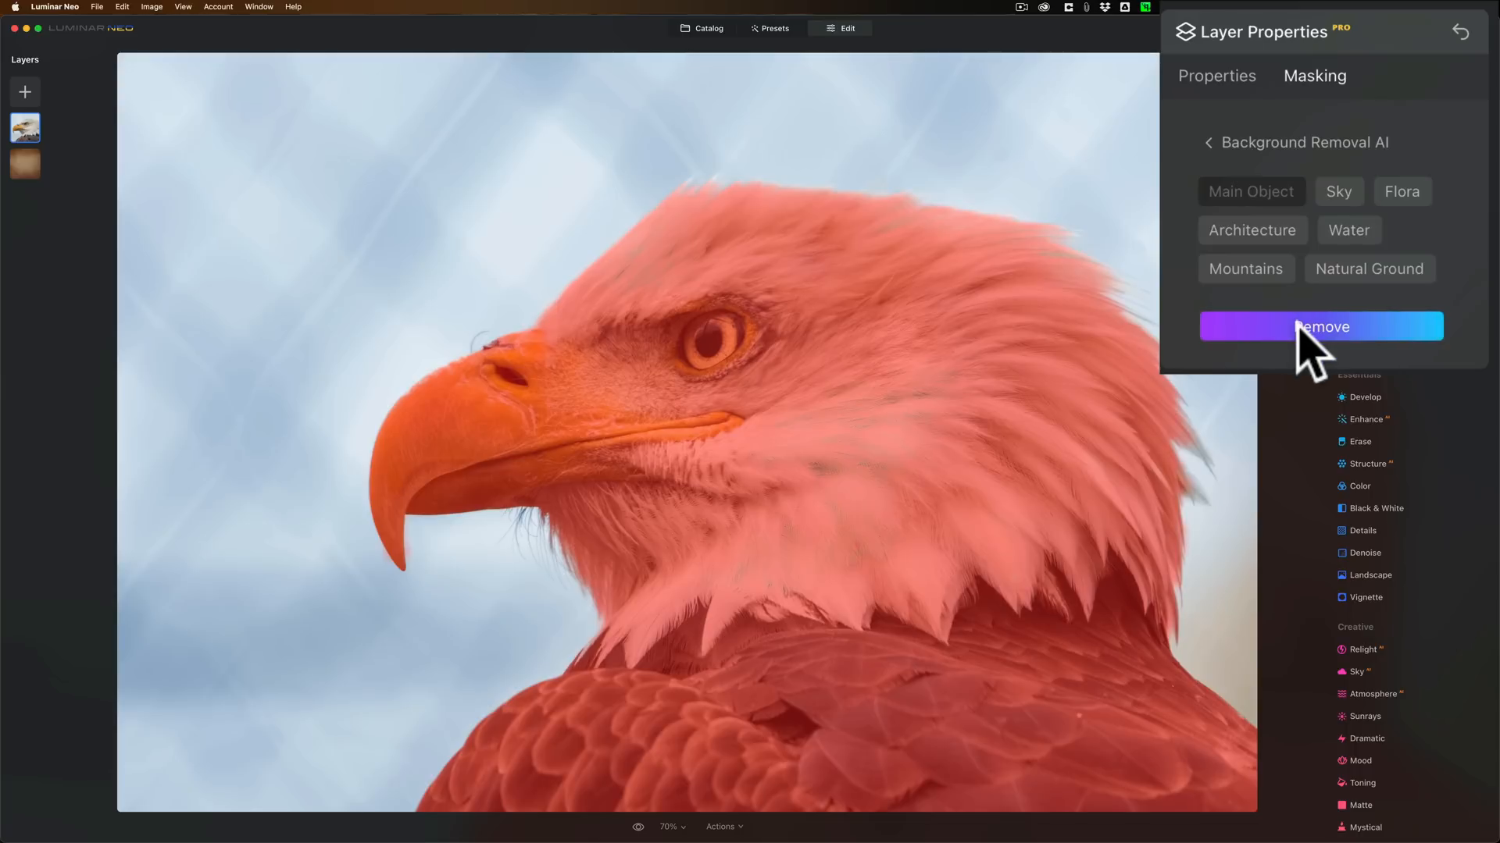
left_click(1298, 324)
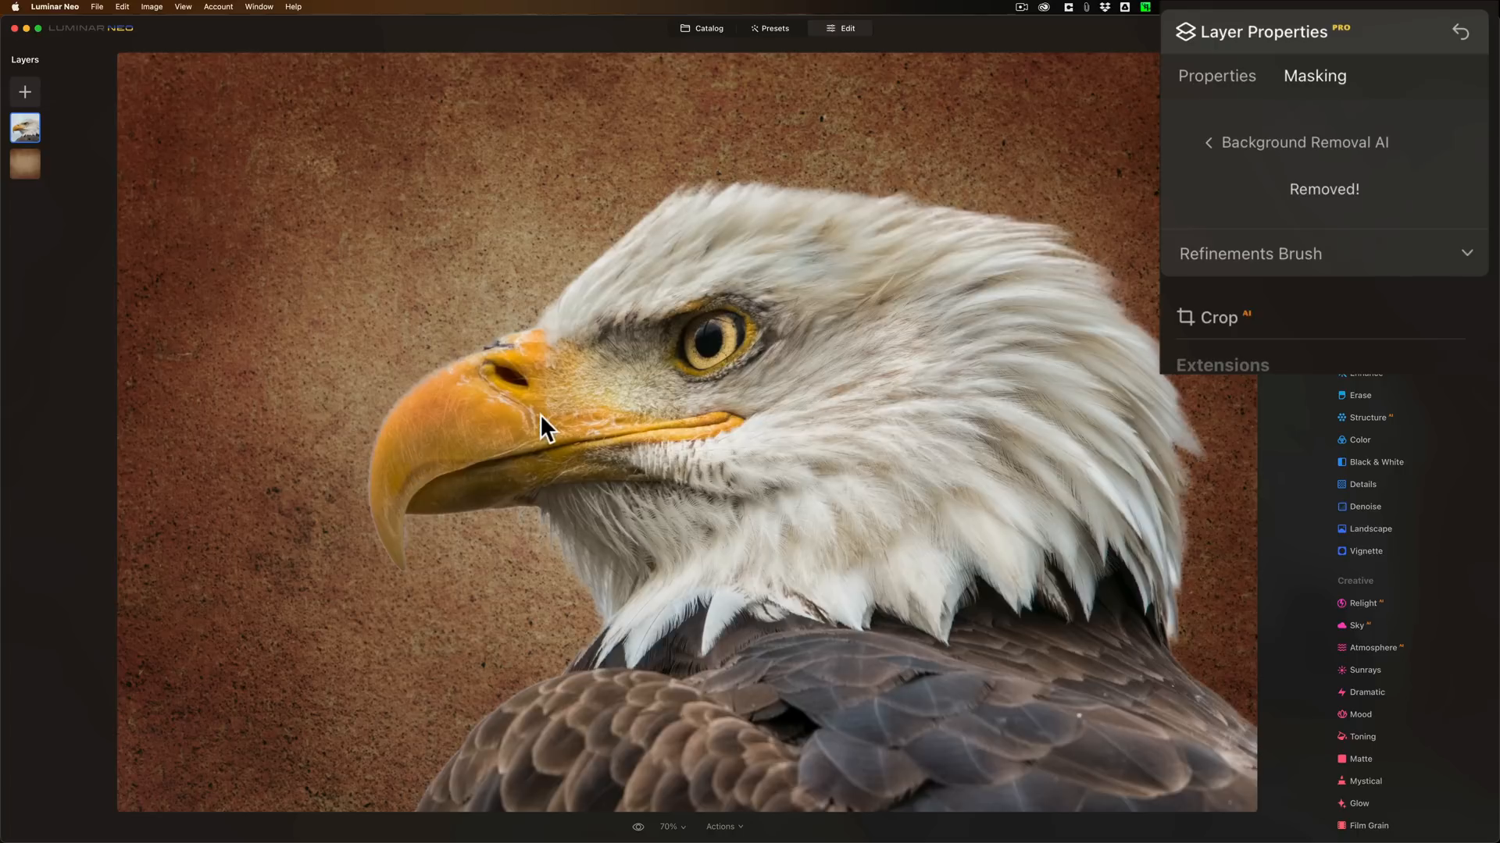
left_click(1287, 254)
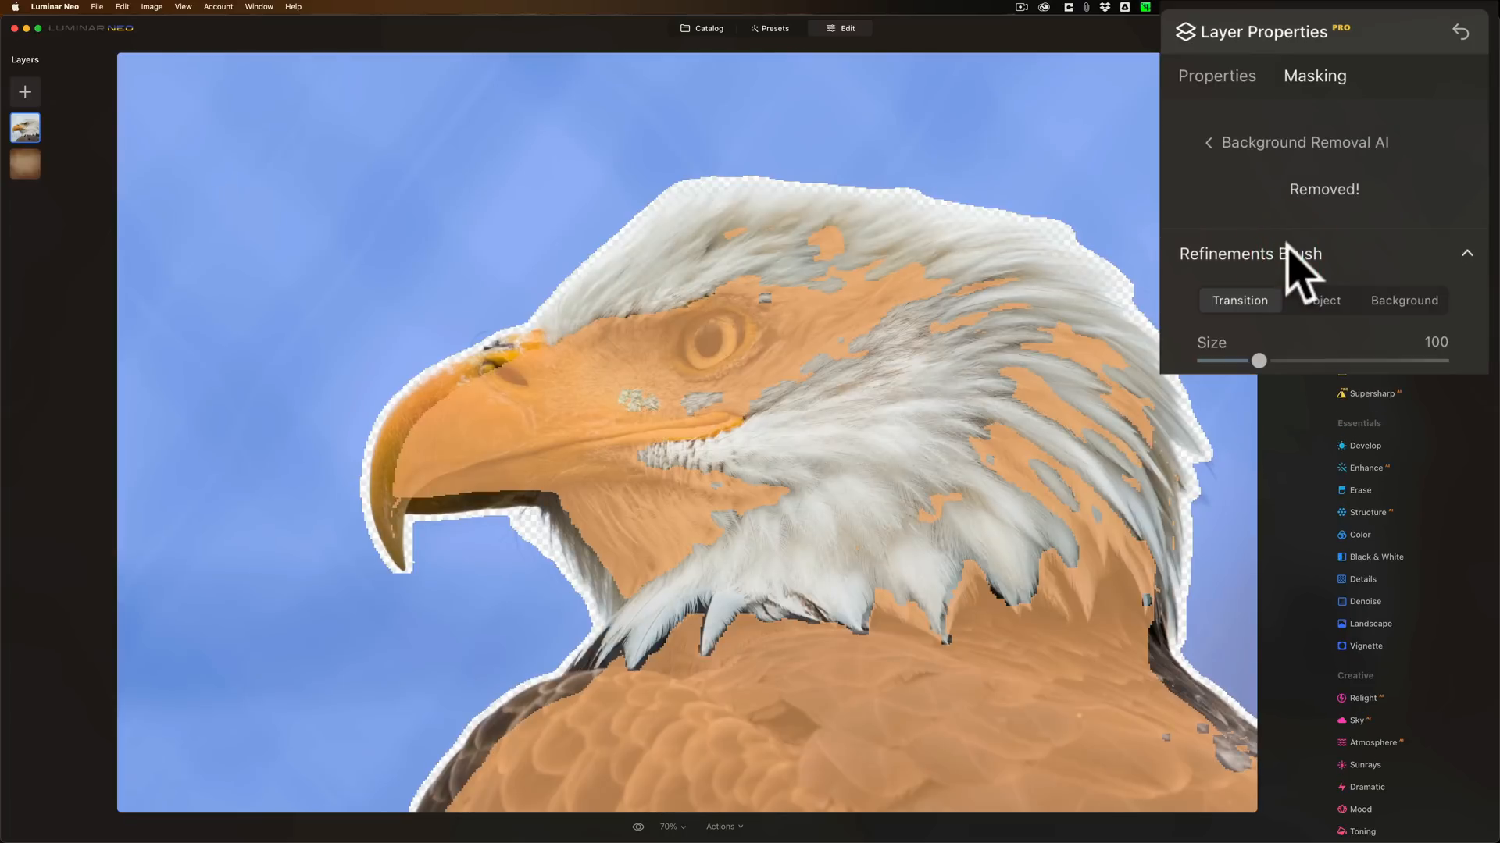
left_click(1288, 252)
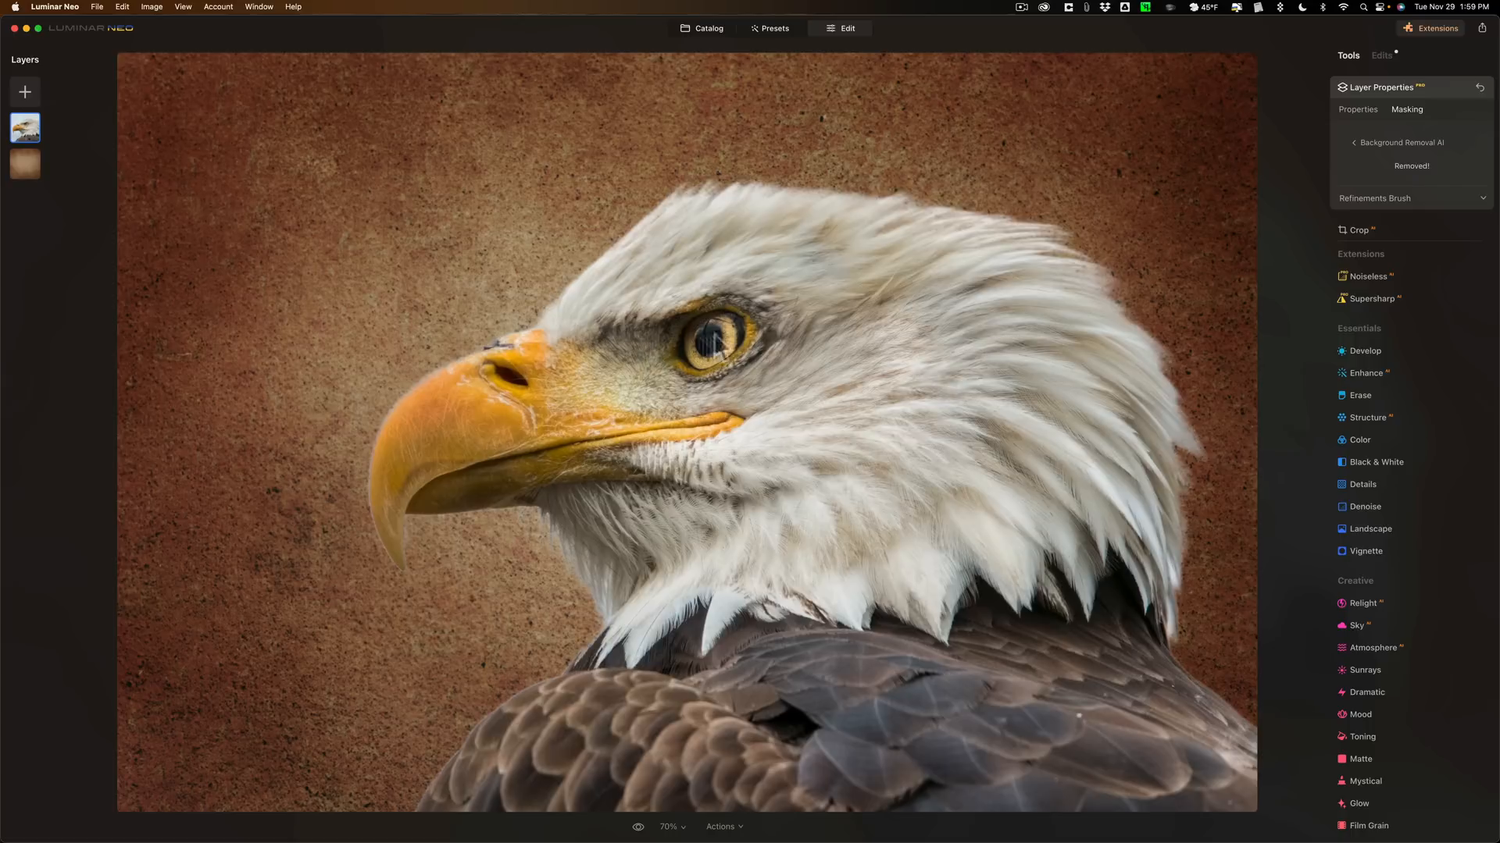
- Open the green parrot photo from the catalog for editing
left_click(706, 28)
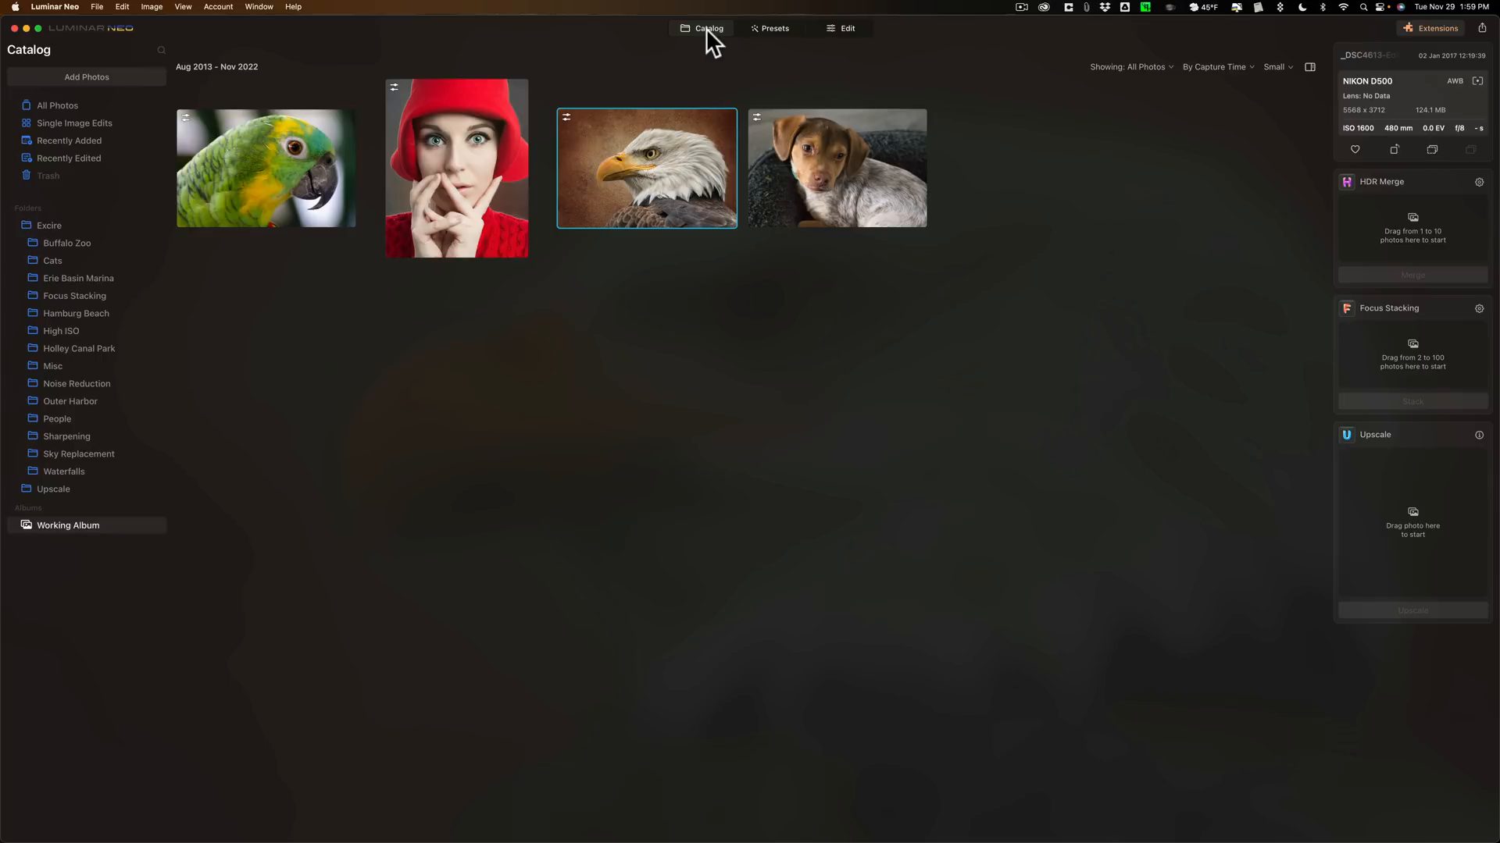
double_click(308, 175)
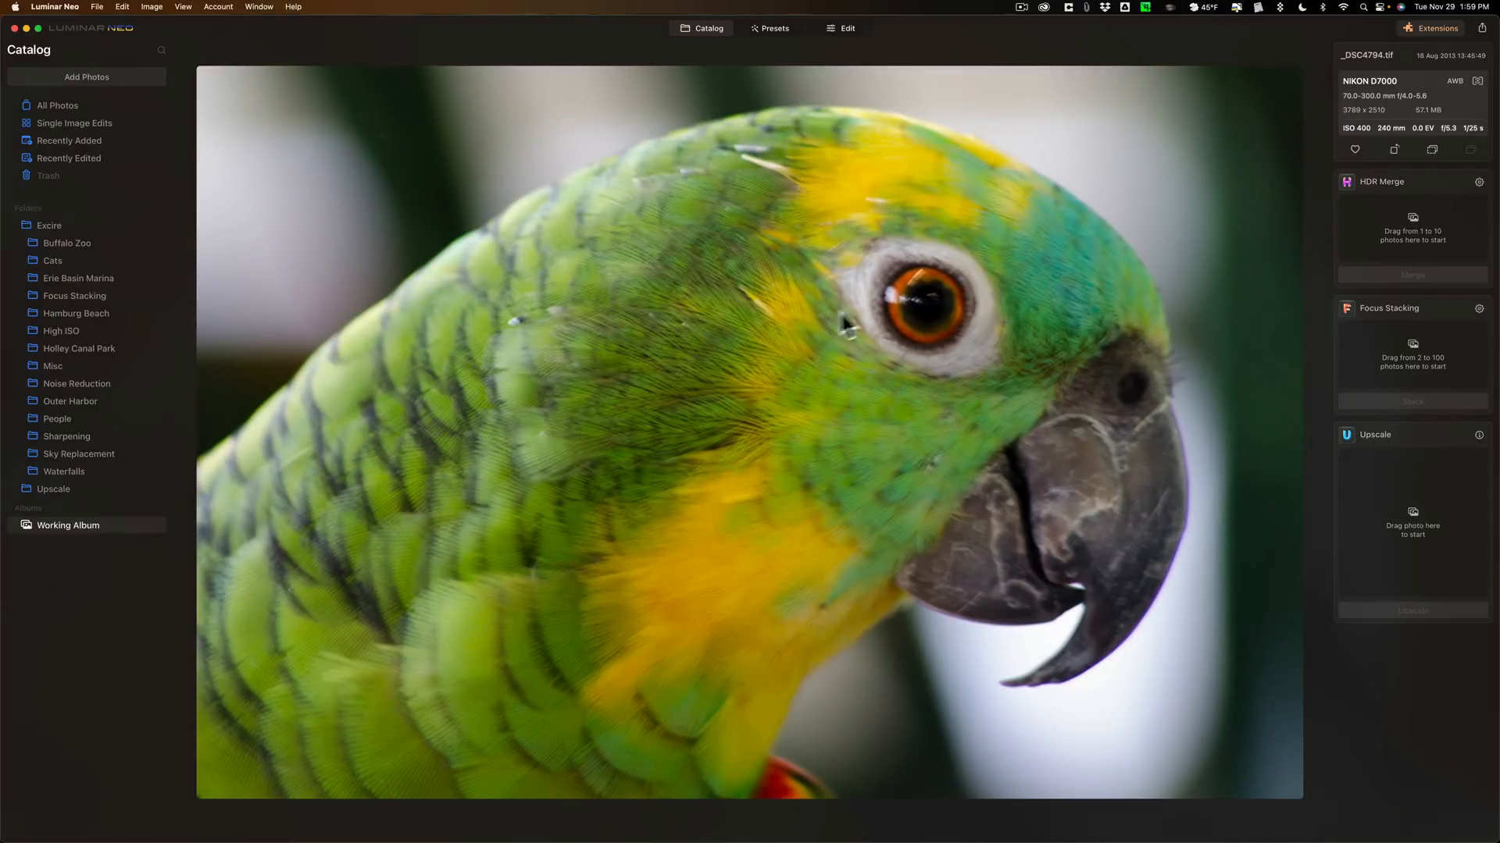
left_click(846, 31)
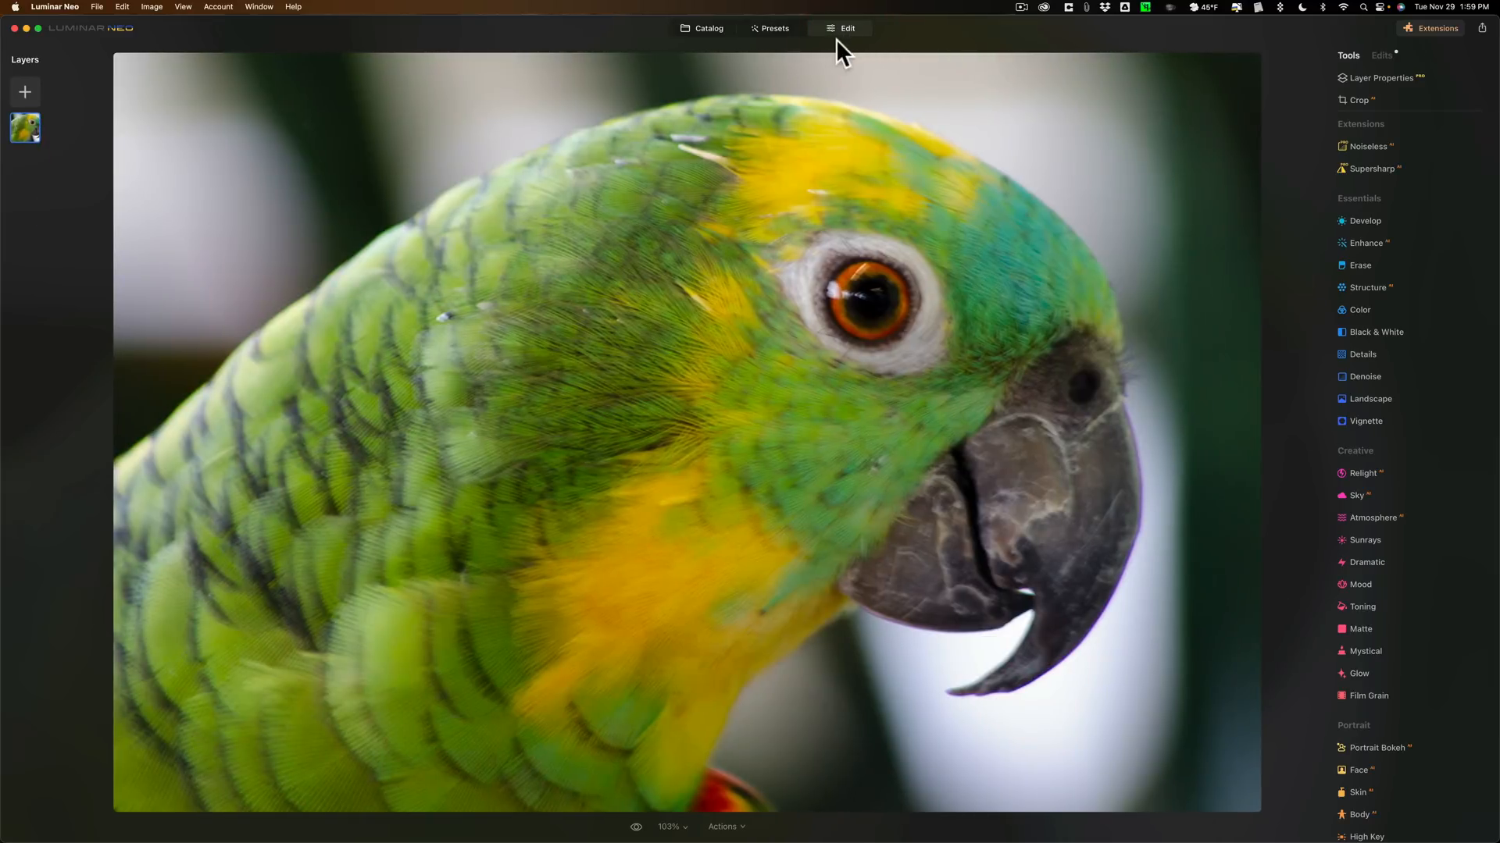
- Apply Supersharp AI to the parrot photo with the Motion Blur mode at Middle strength
left_click(1368, 167)
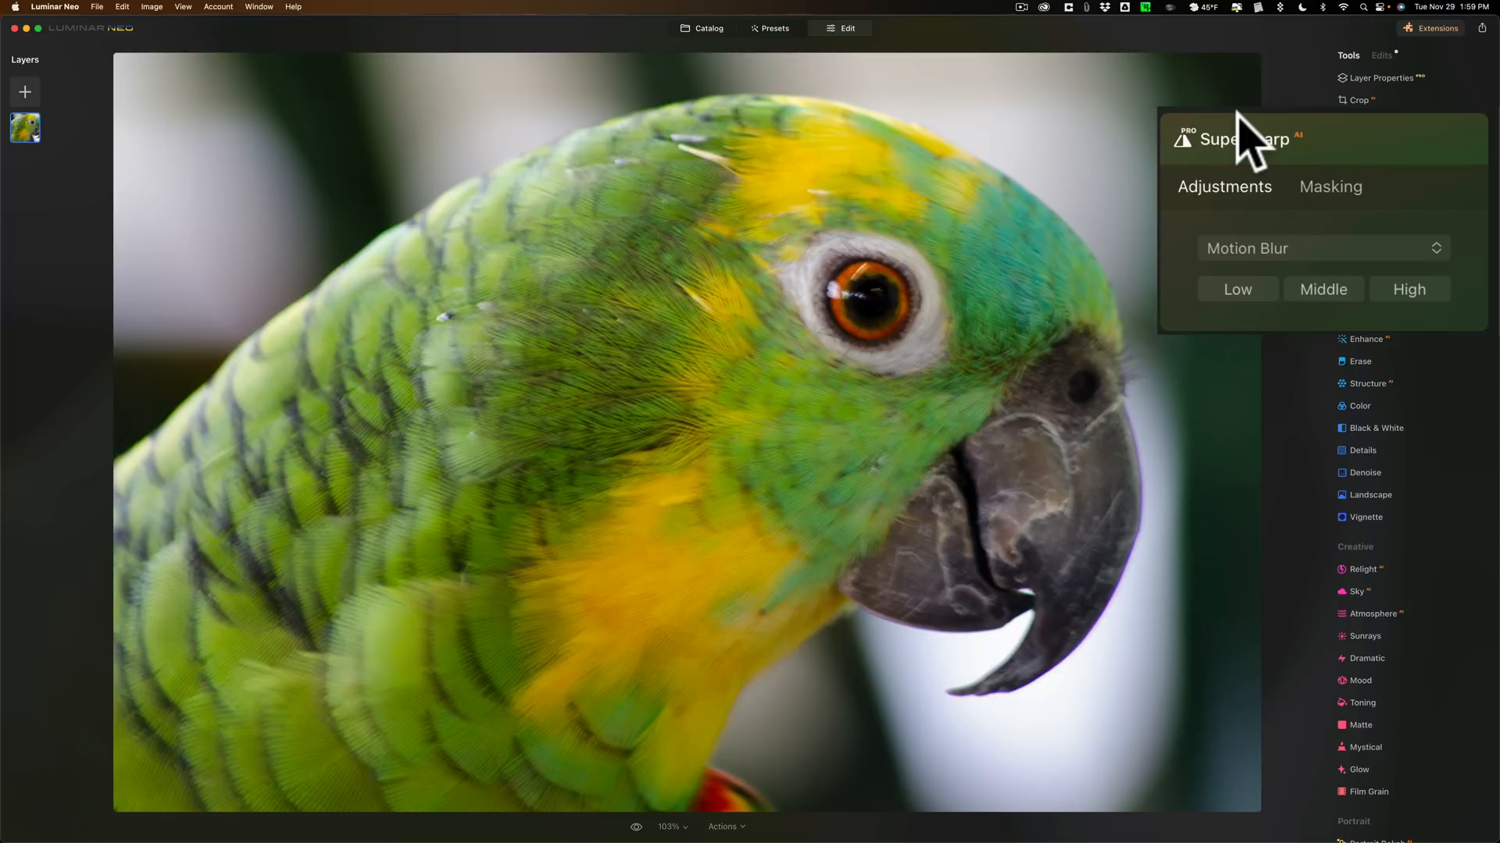
left_click(1409, 247)
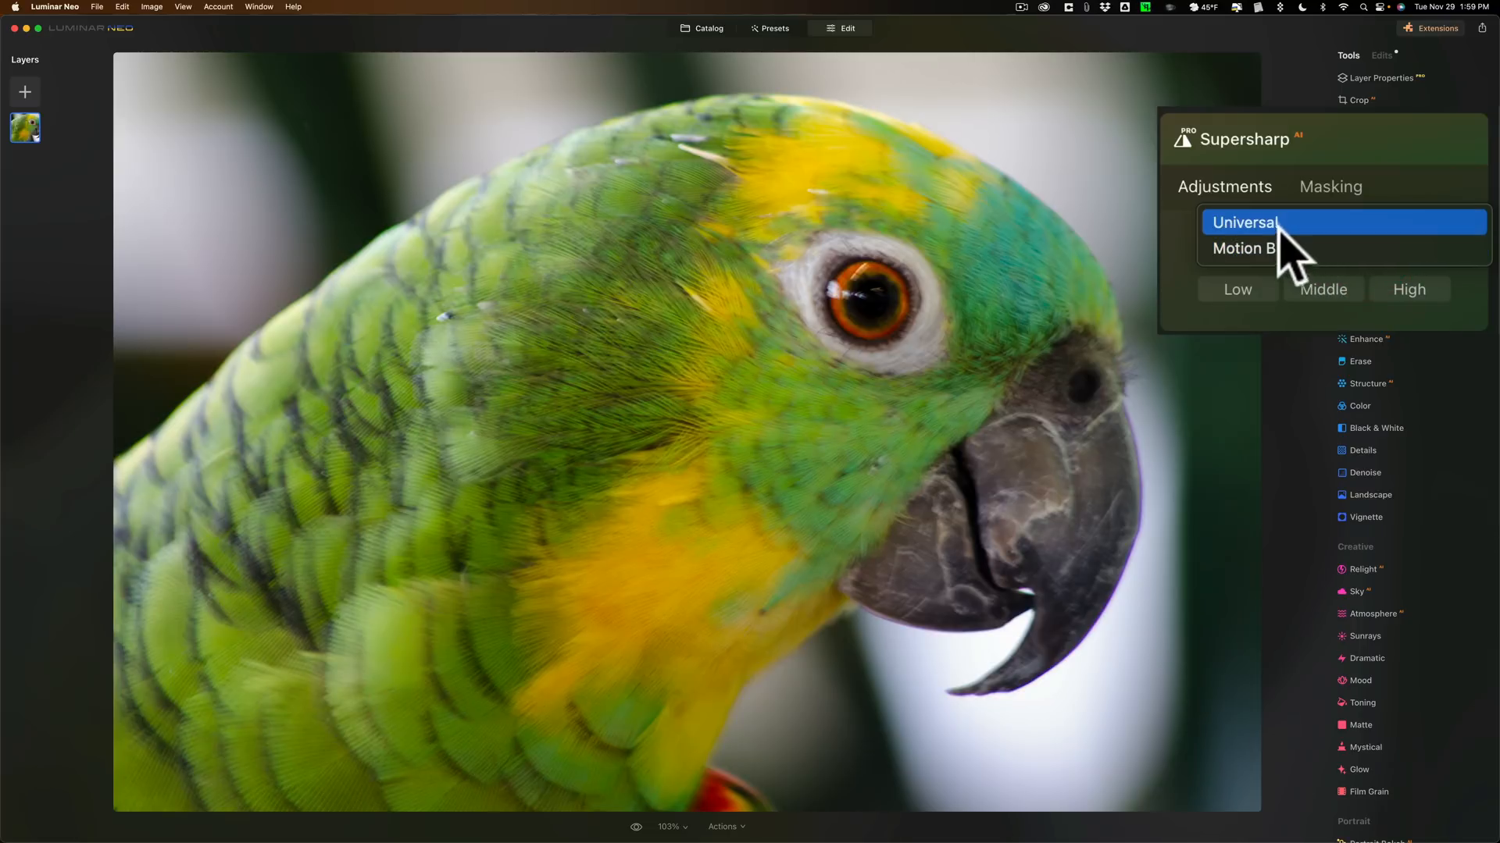
left_click(1168, 208)
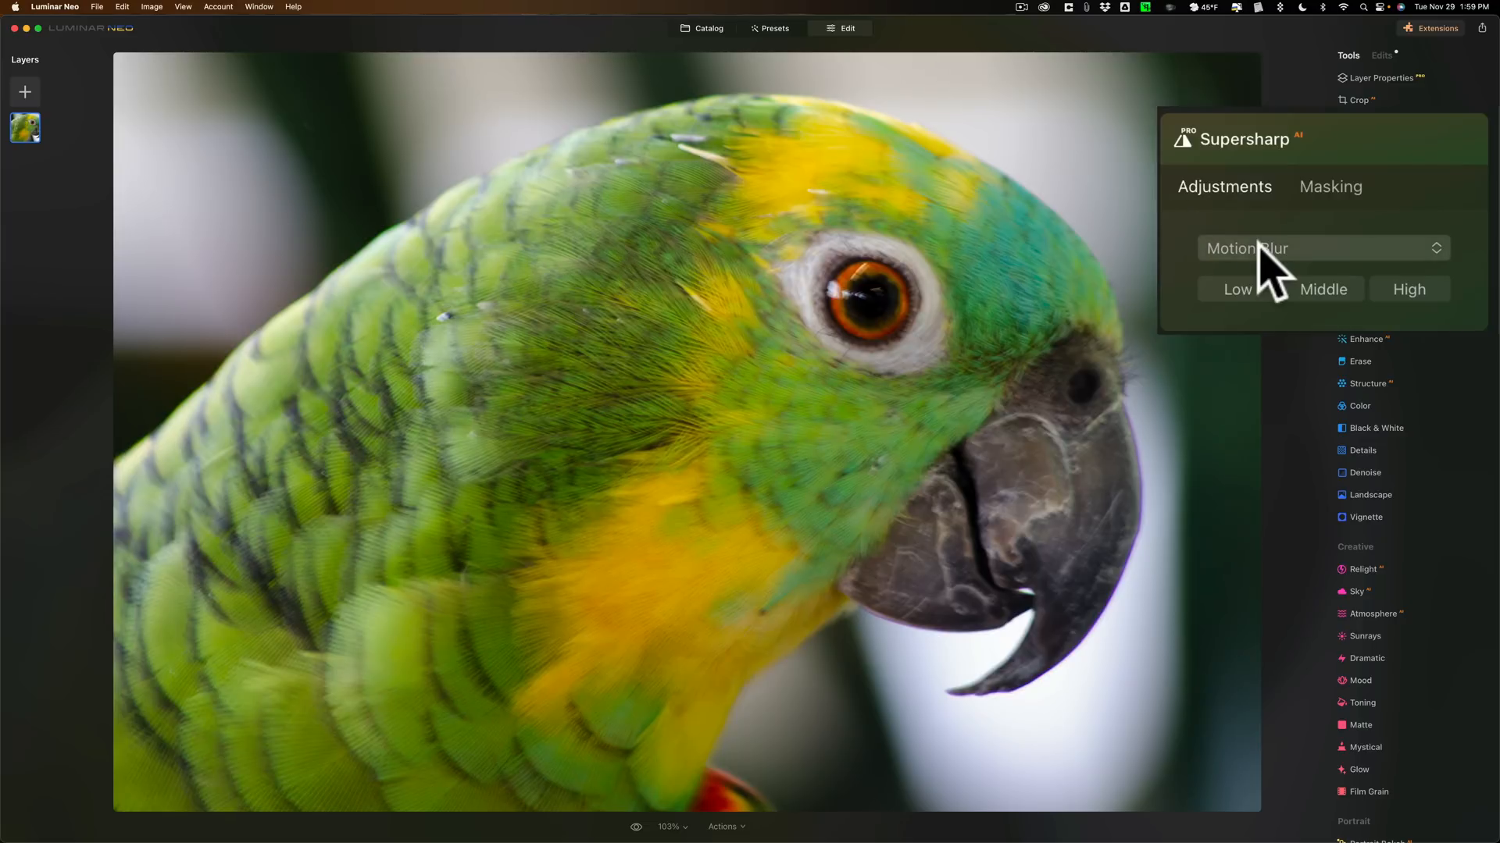
left_click(1321, 290)
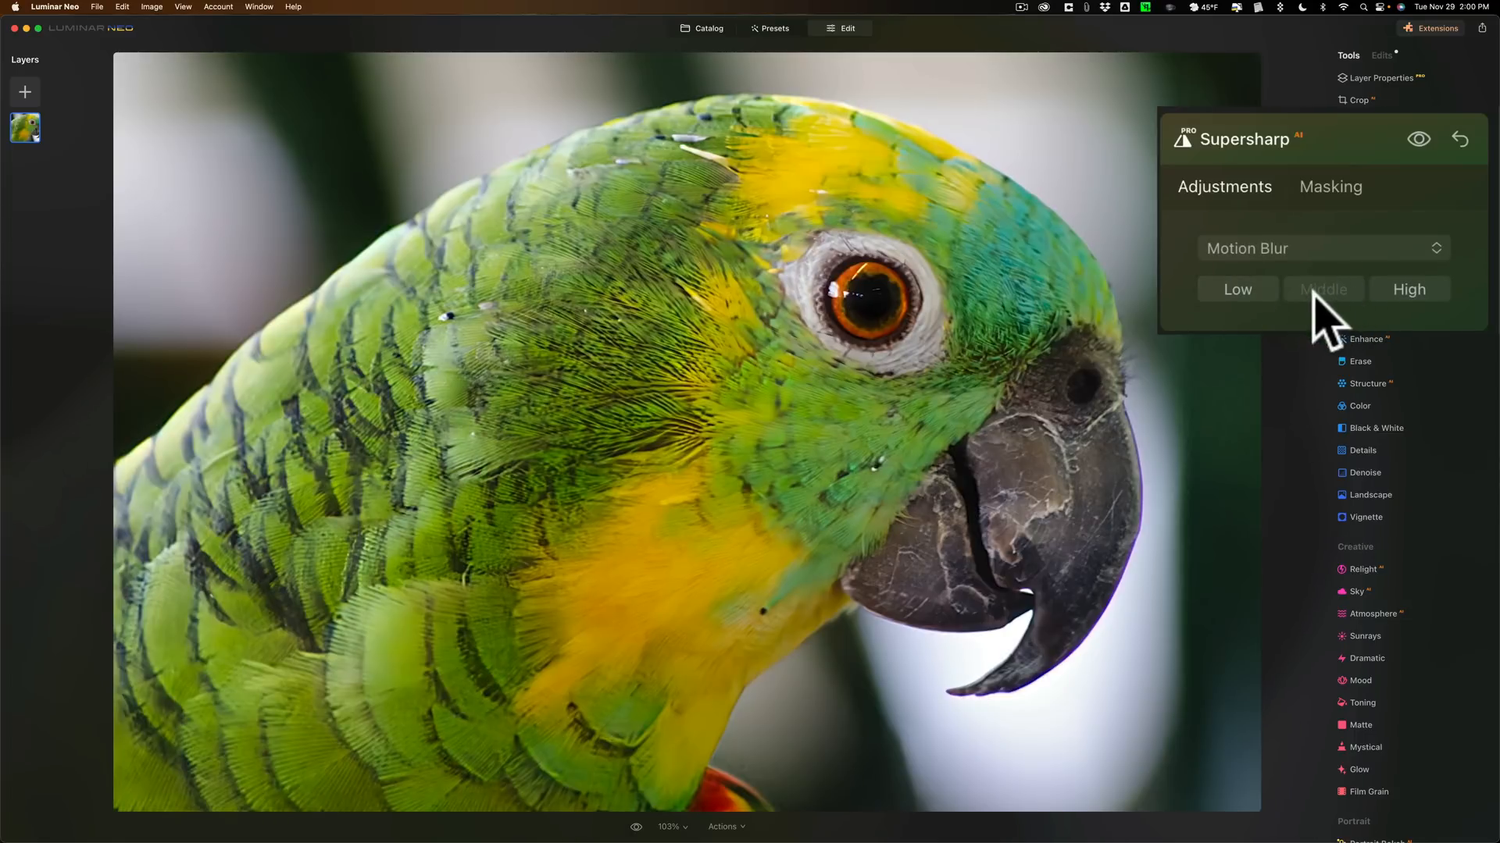
- Reduce the parrot's Supersharp strength to Low and look over its masking options
left_click(1240, 290)
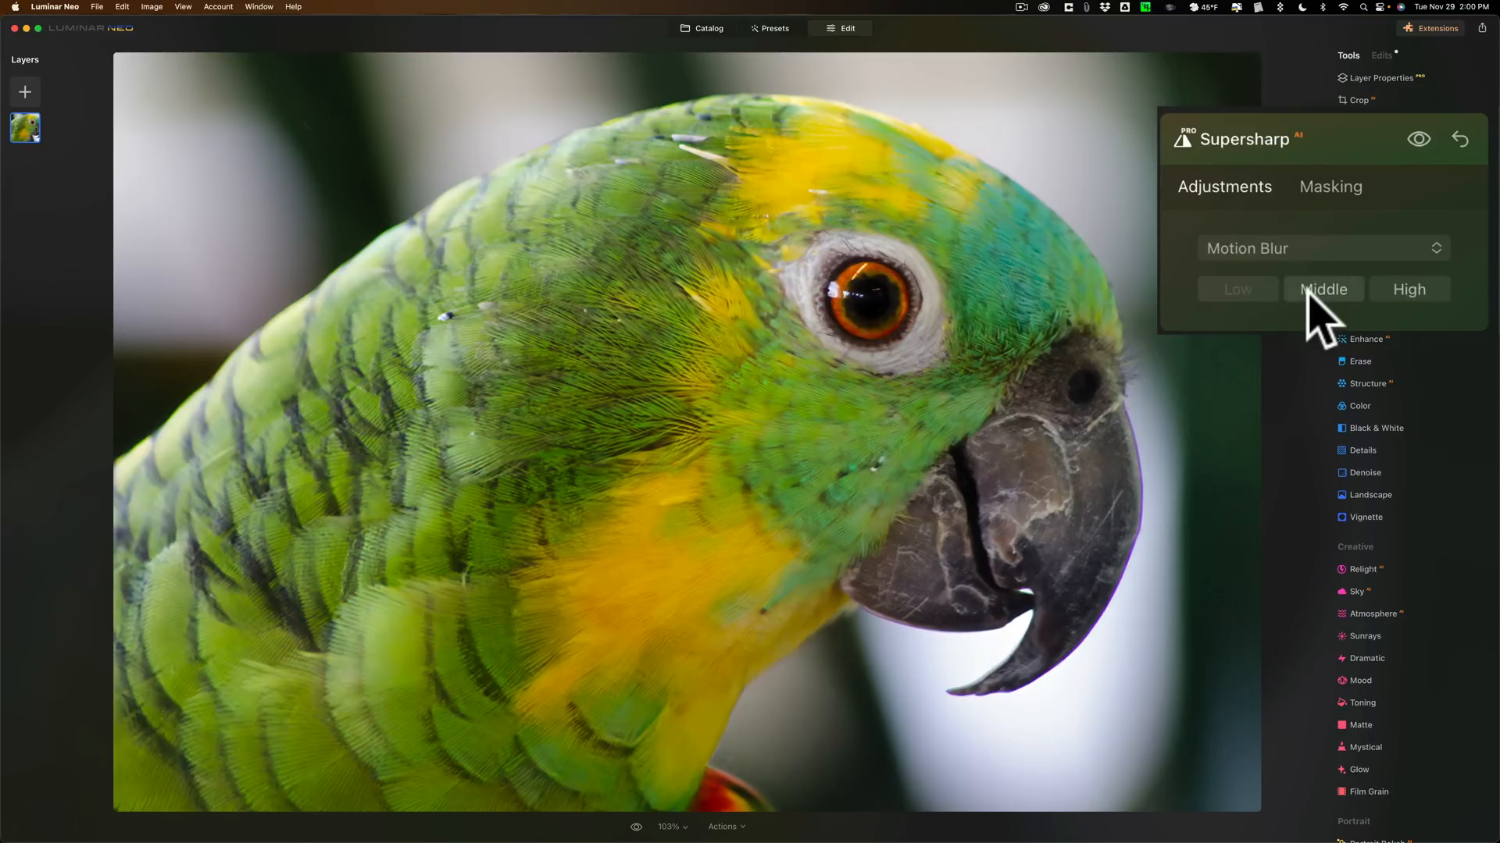
left_click(1322, 190)
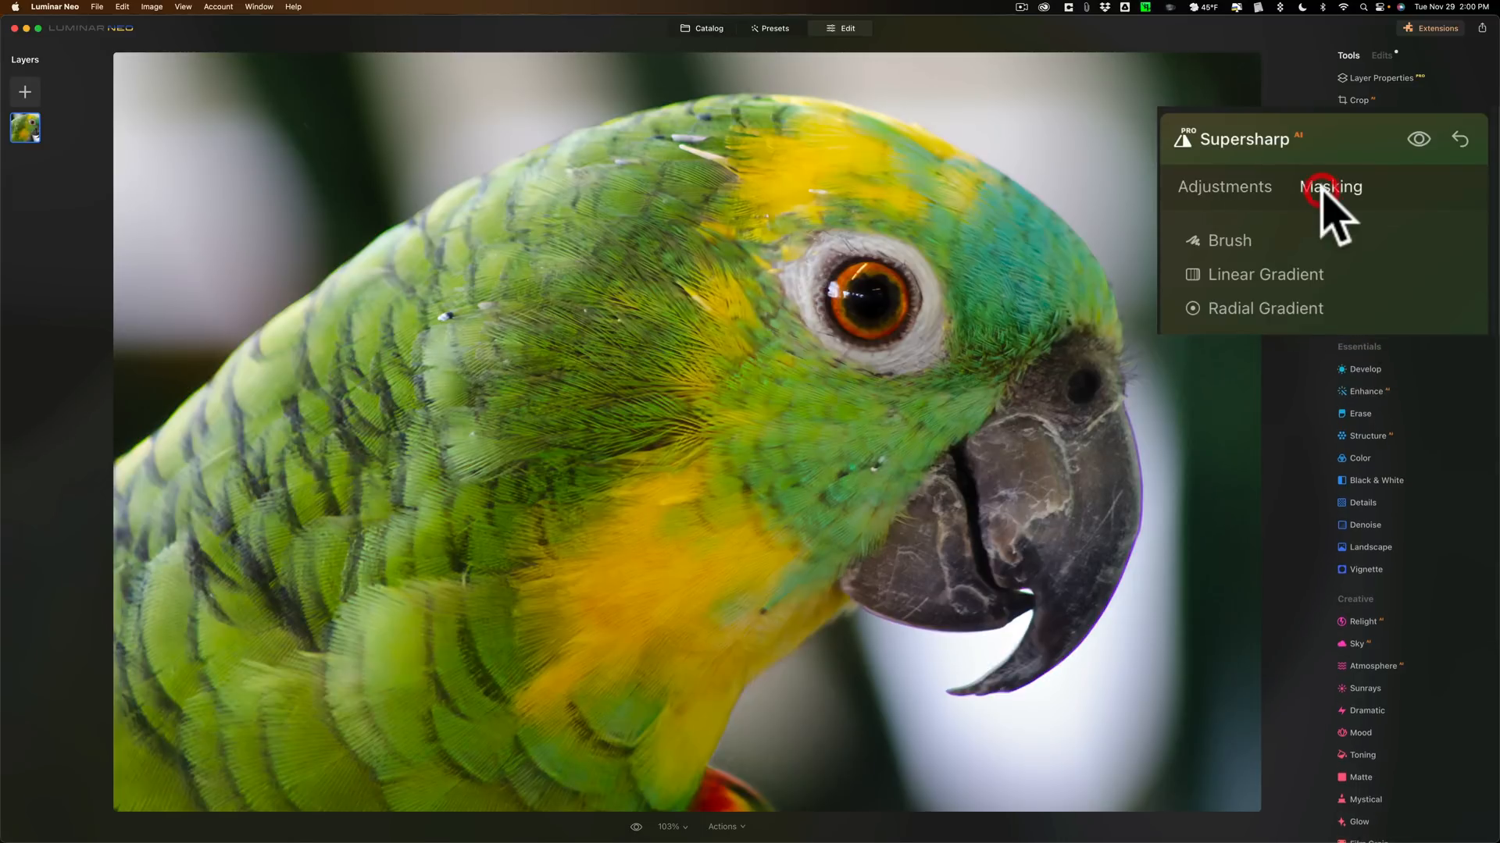
left_click(1234, 189)
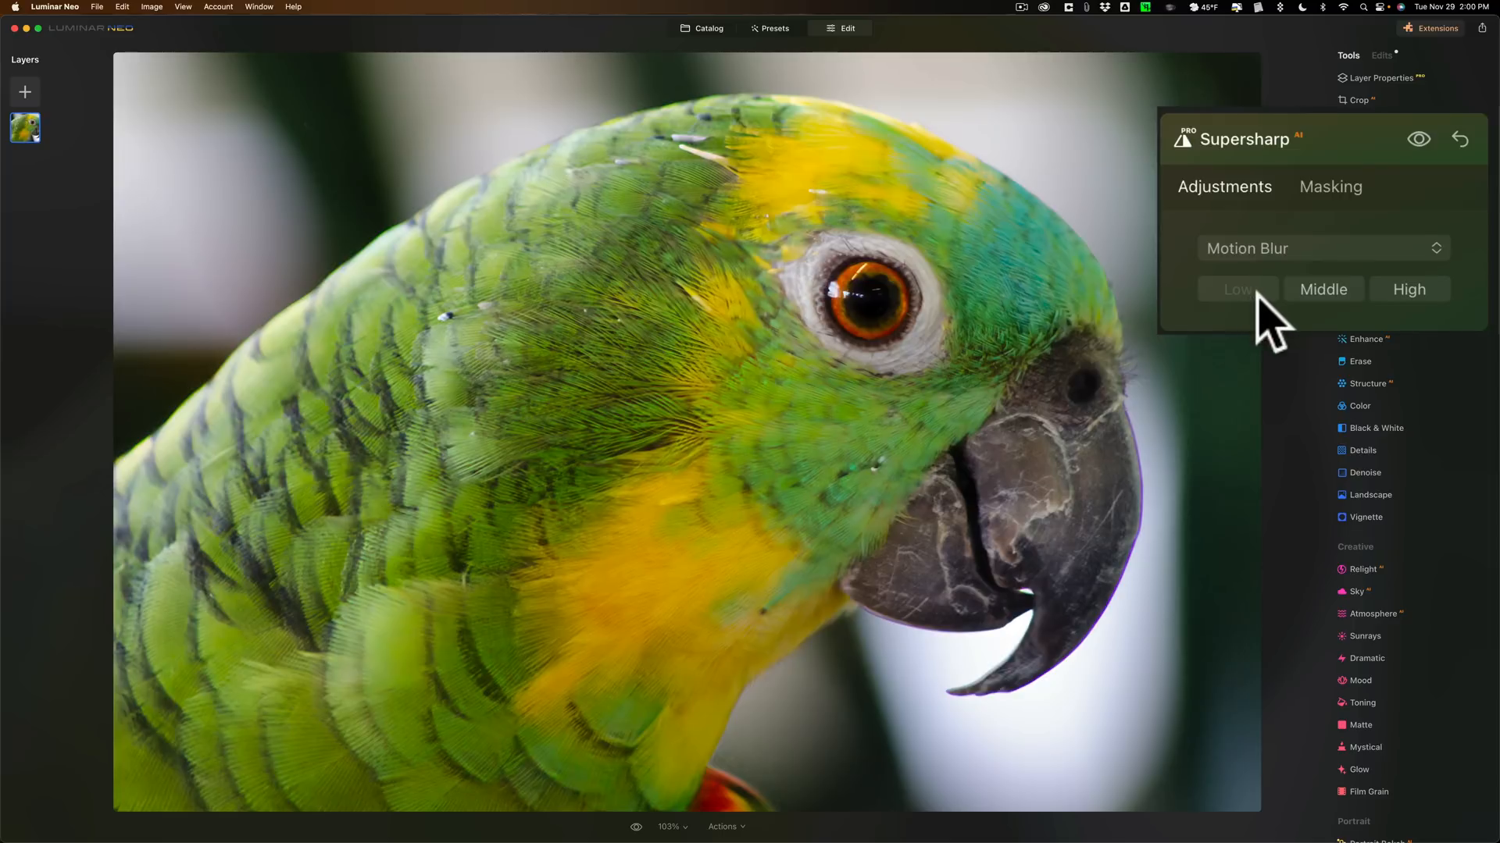
- Compare the Low, Middle and High Motion Blur strengths on the parrot and leave Supersharp at High
left_click(1324, 290)
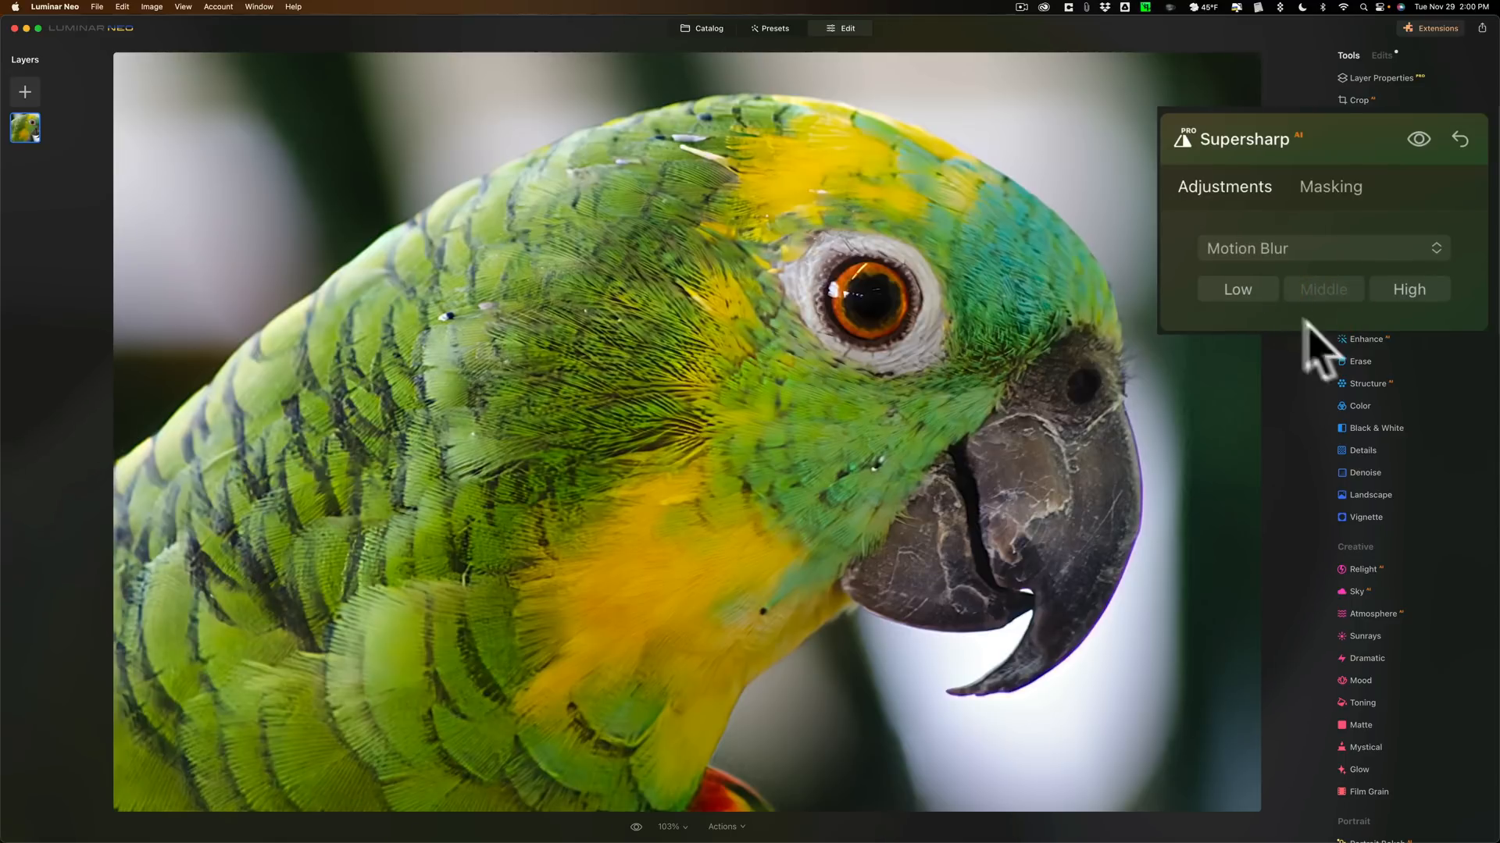
left_click(1234, 289)
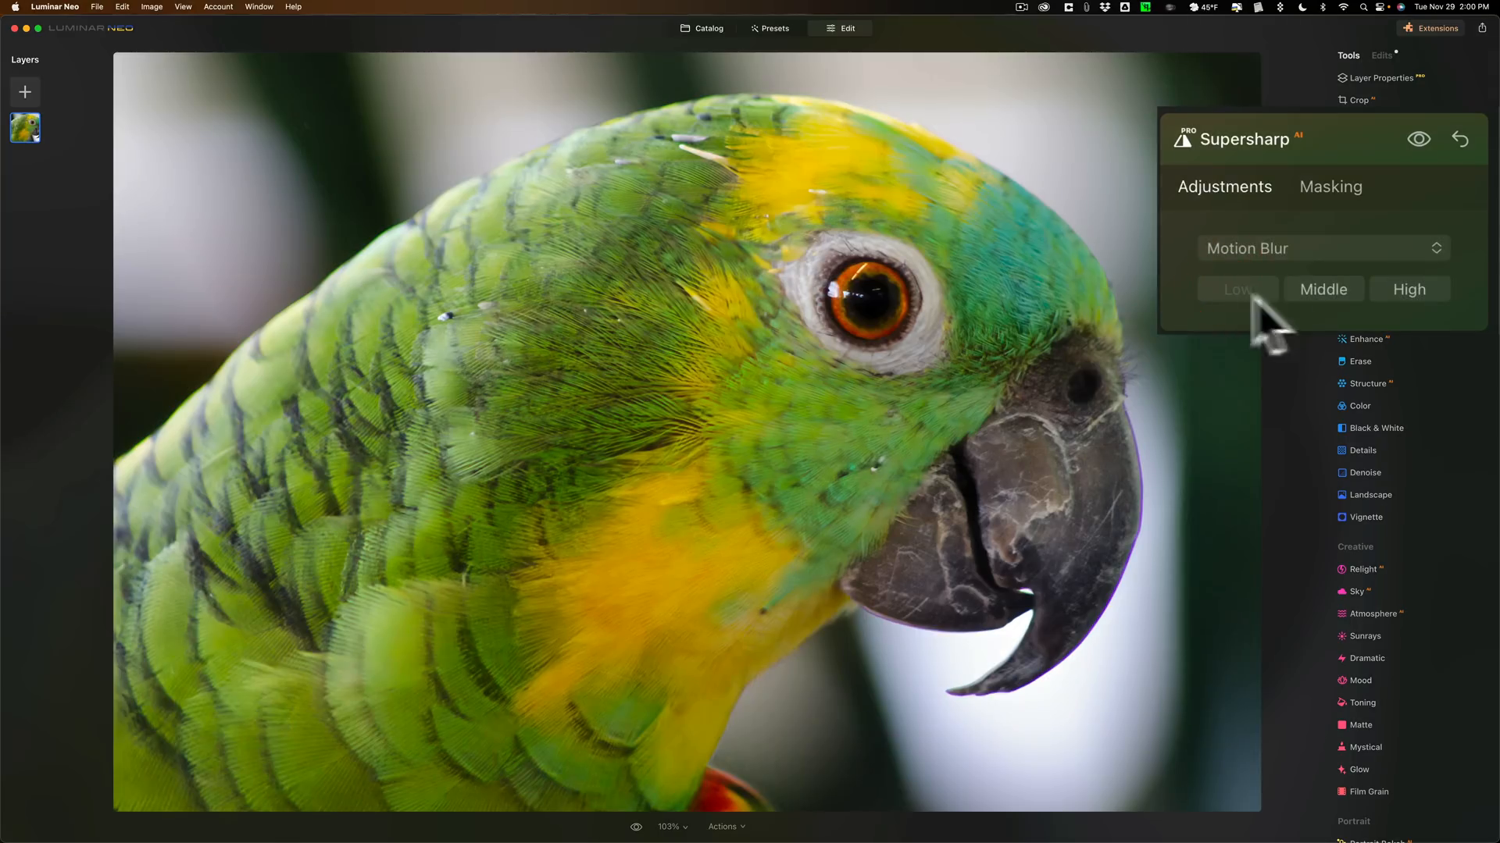
left_click(1389, 288)
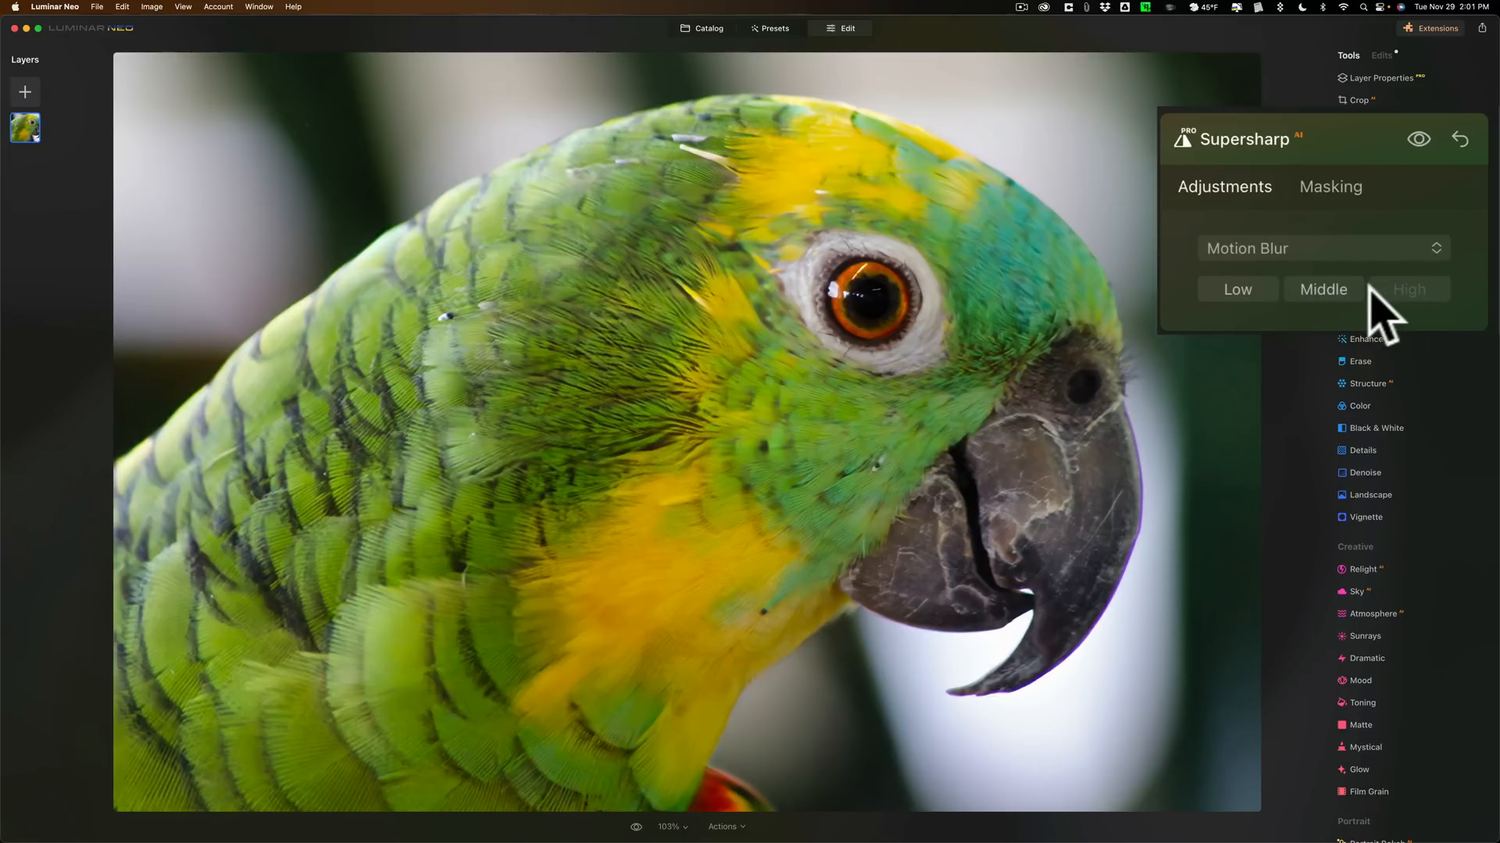
left_click(1321, 287)
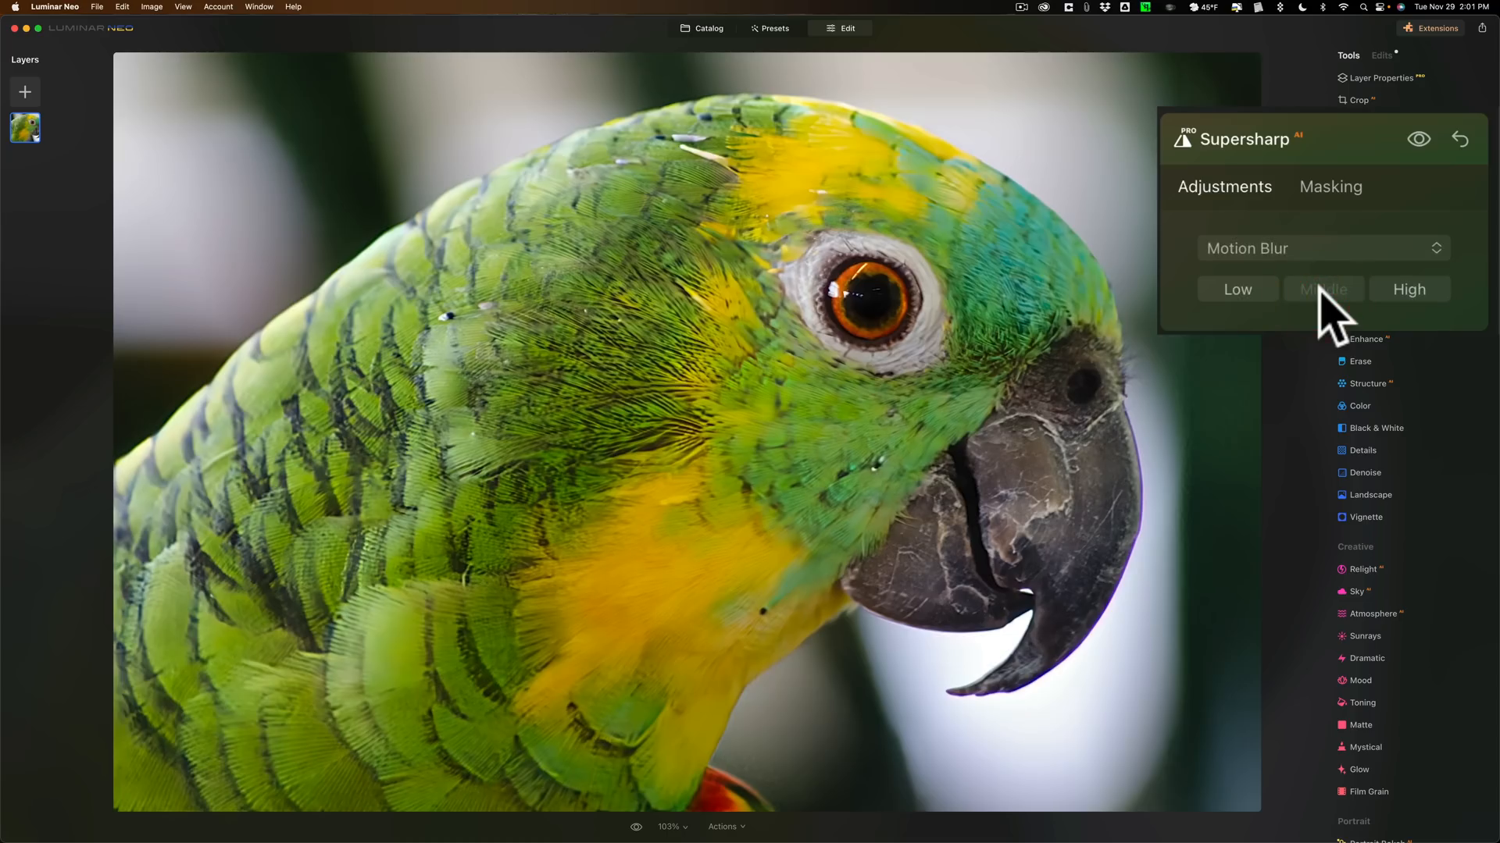
left_click(1411, 290)
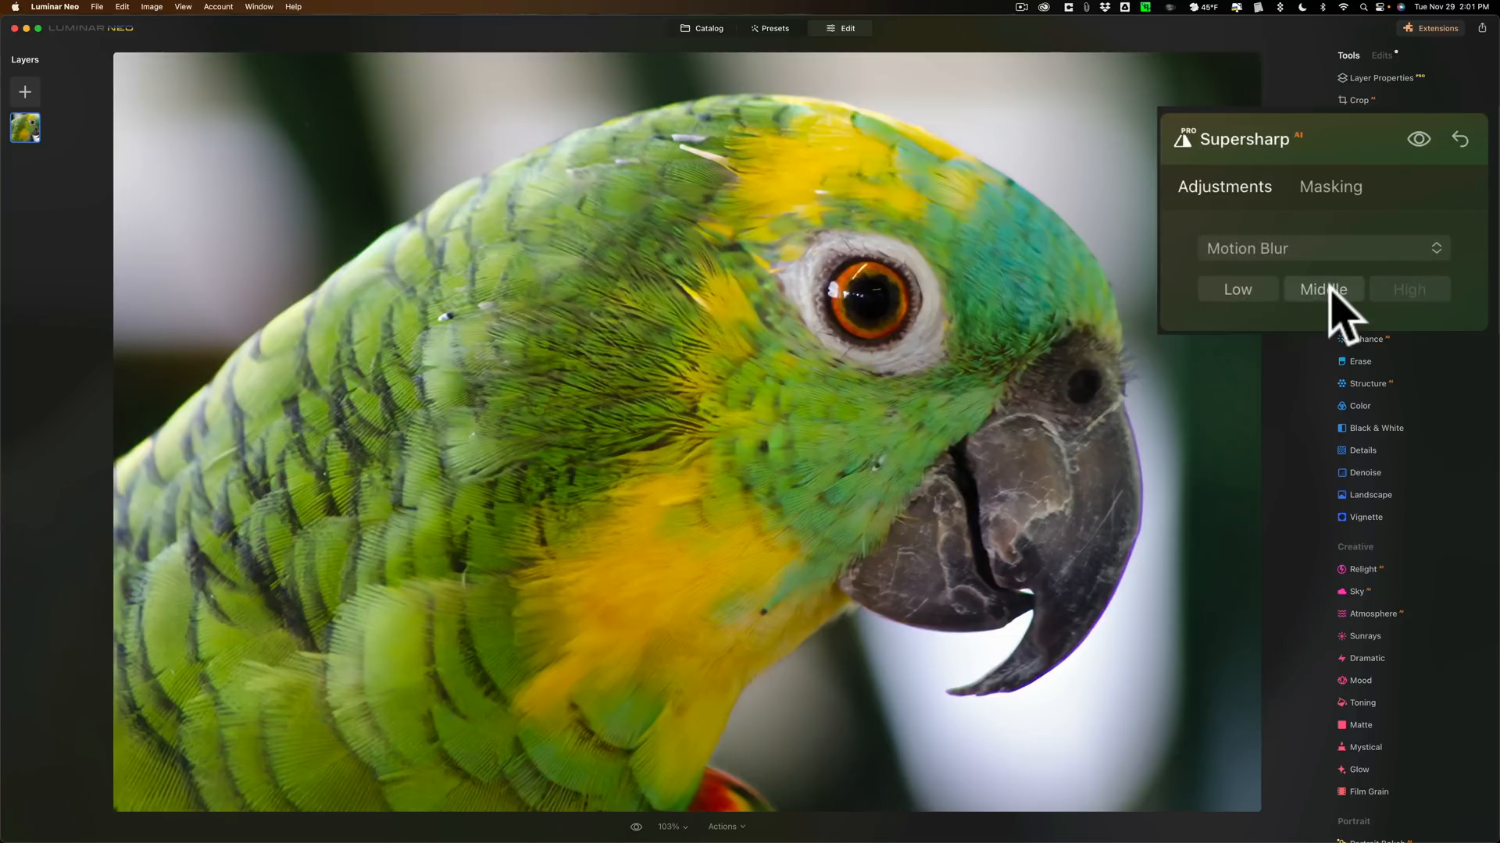
left_click(1329, 291)
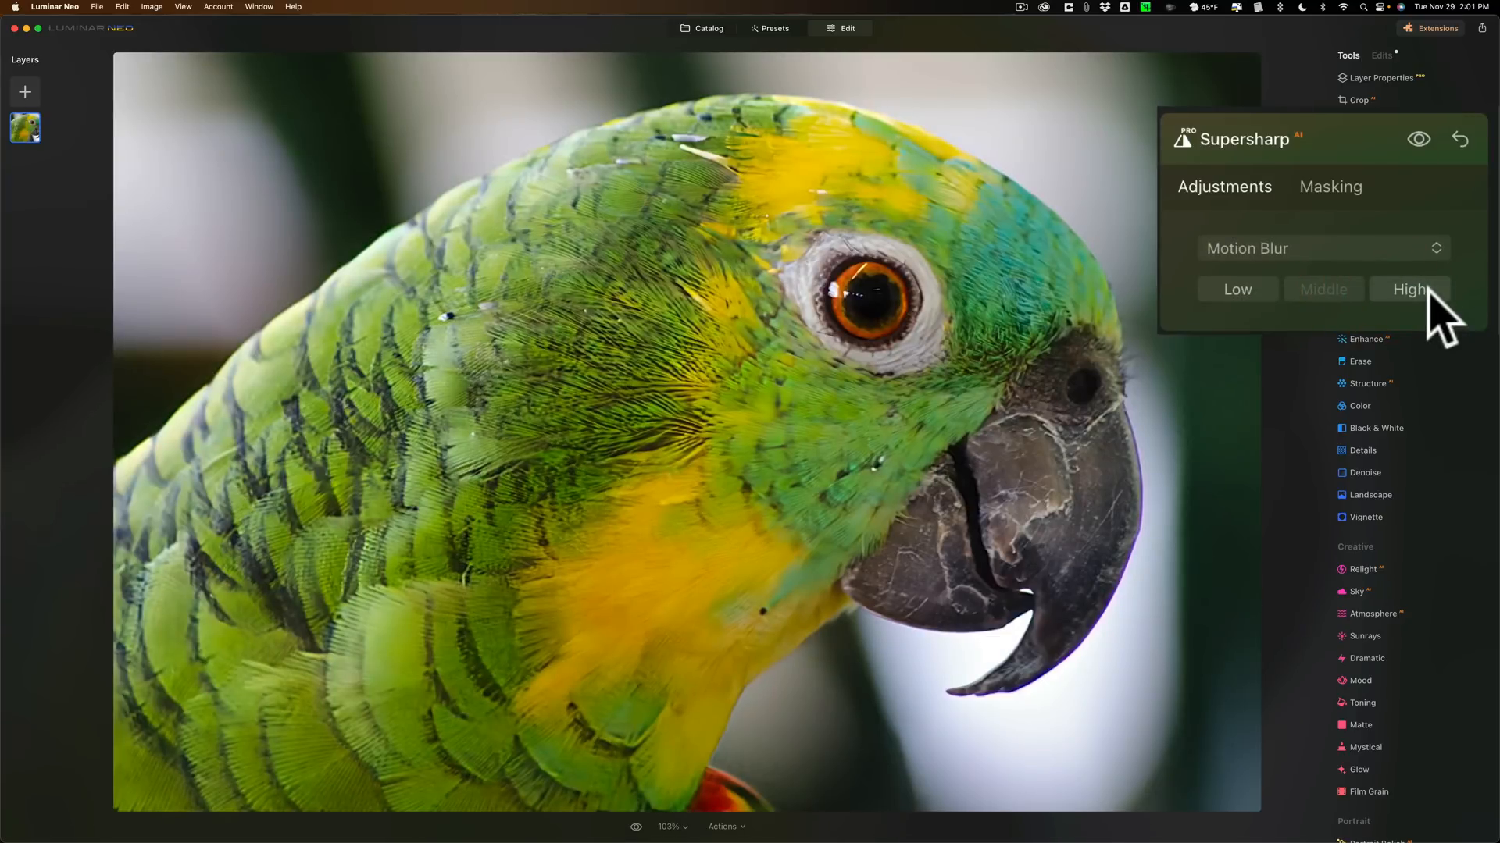
left_click(1426, 289)
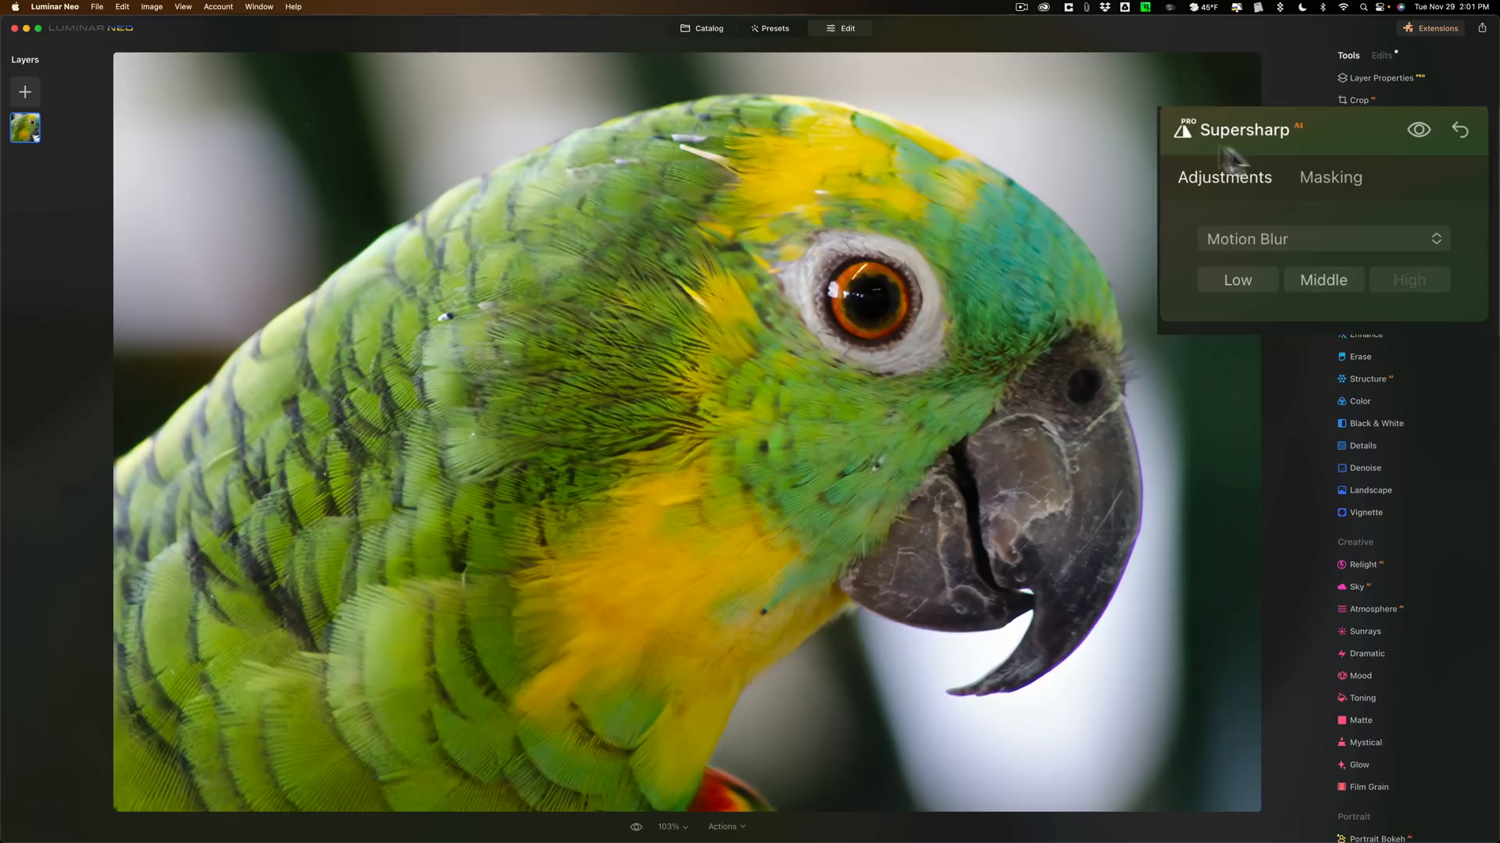
left_click(1250, 239)
left_click(1250, 239)
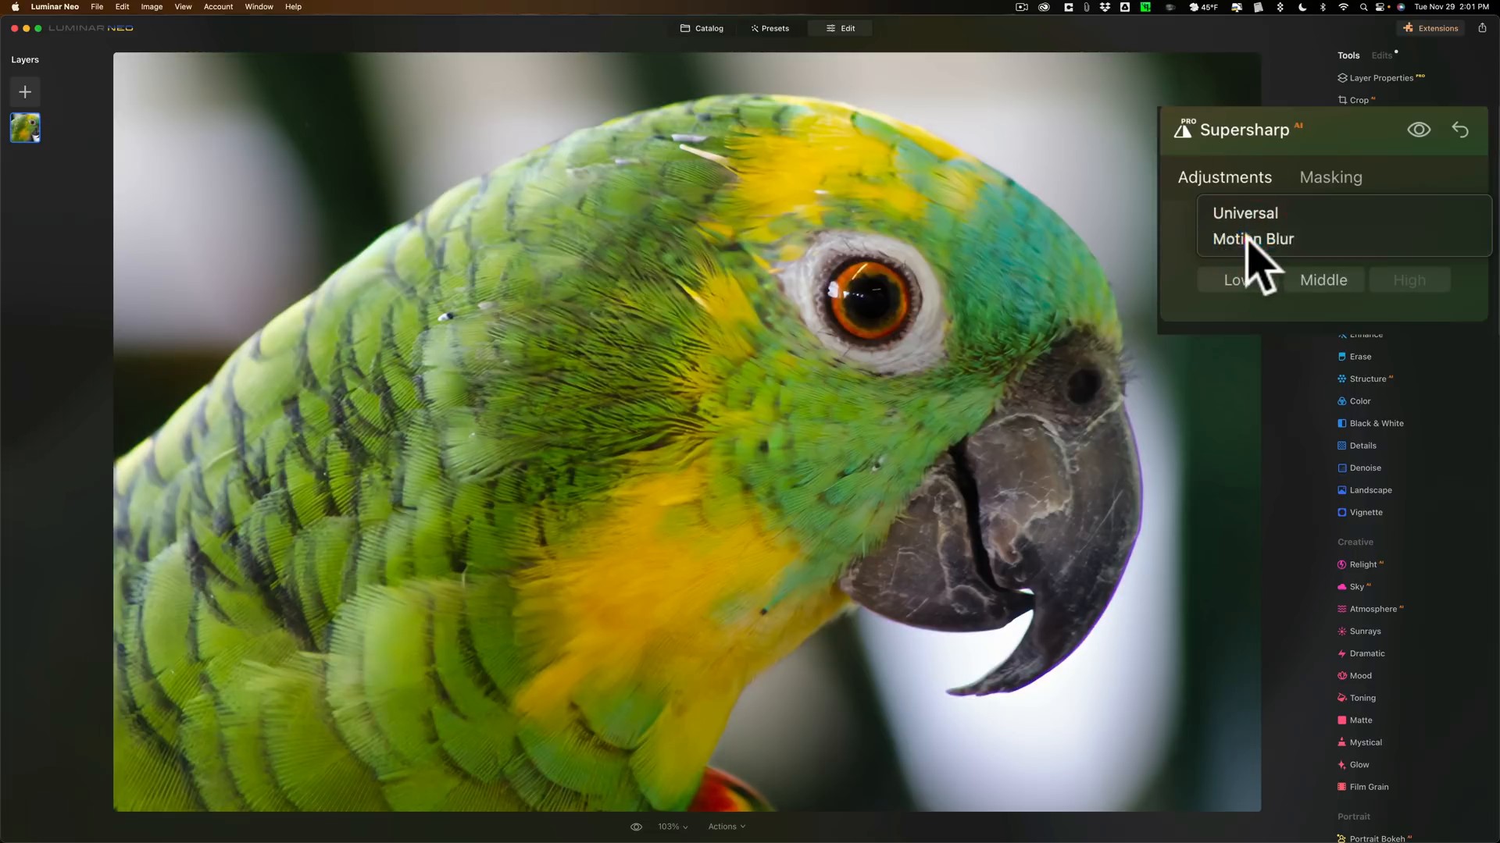
- Open the puppy photo from the catalog for editing and review the edits already applied to it
left_click(706, 28)
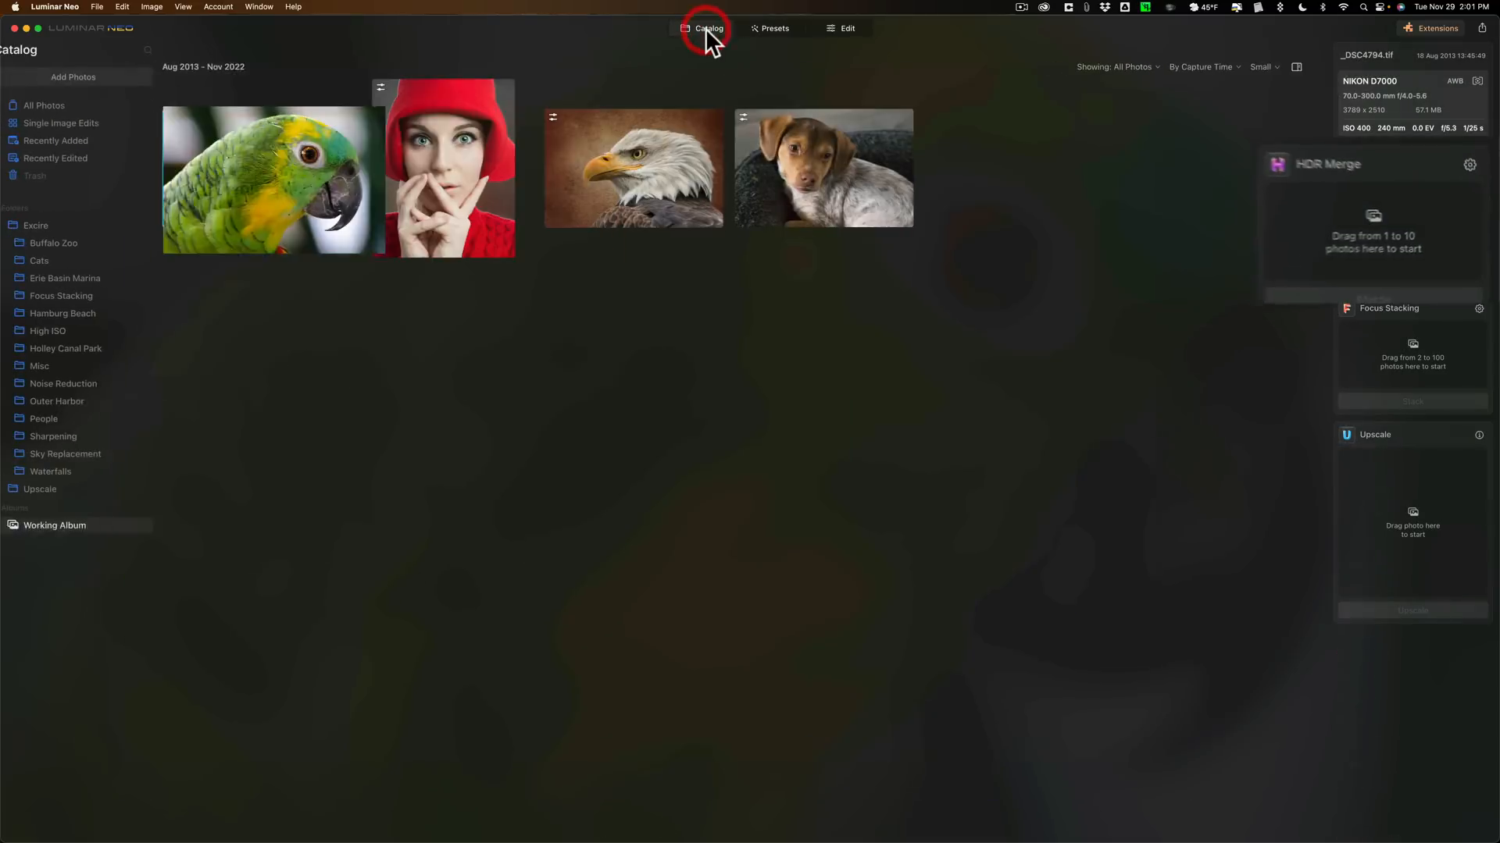
double_click(848, 181)
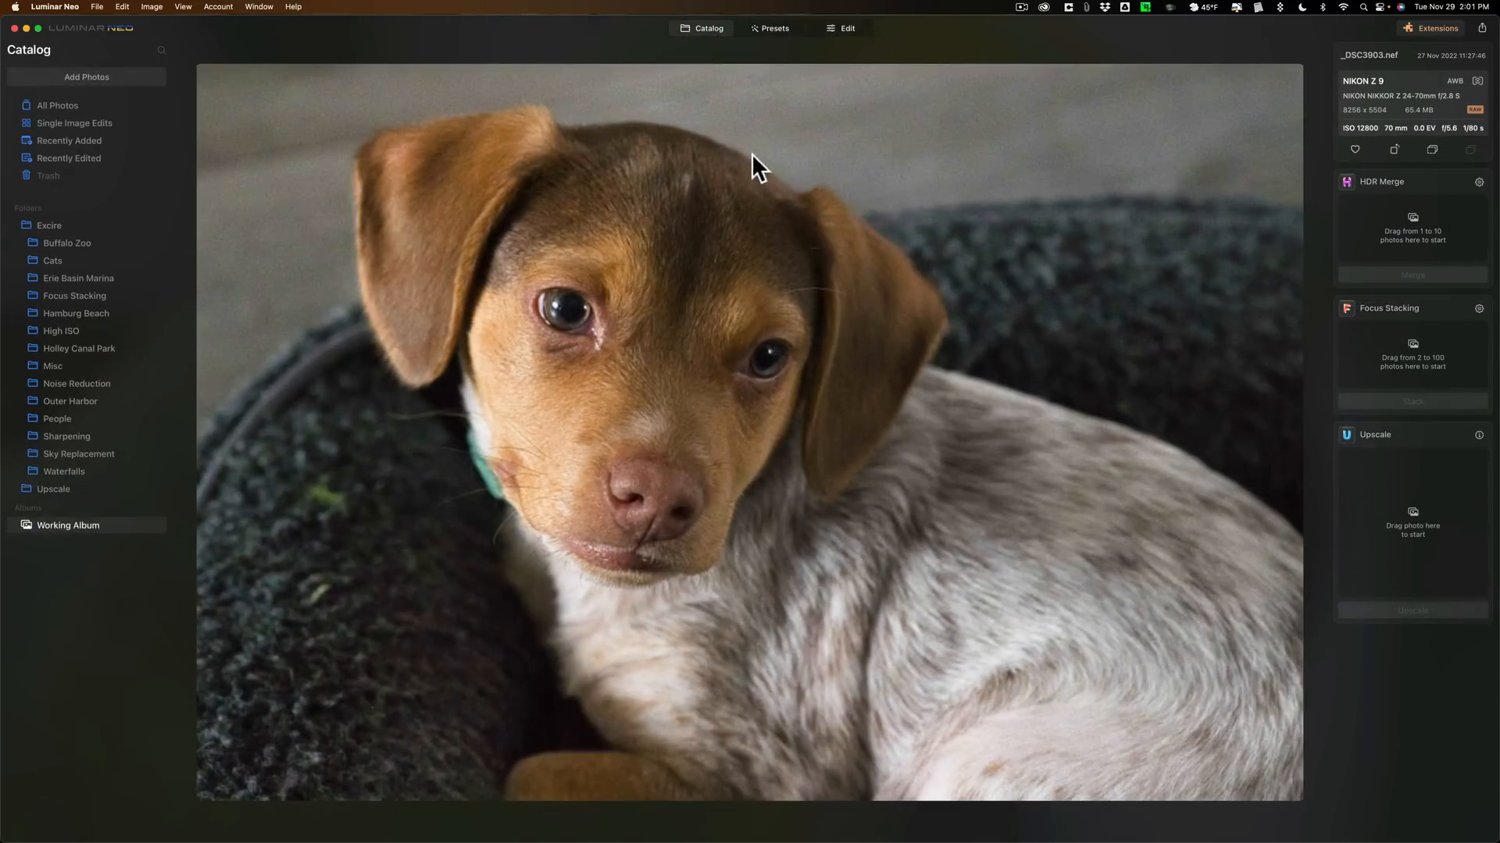
left_click(850, 25)
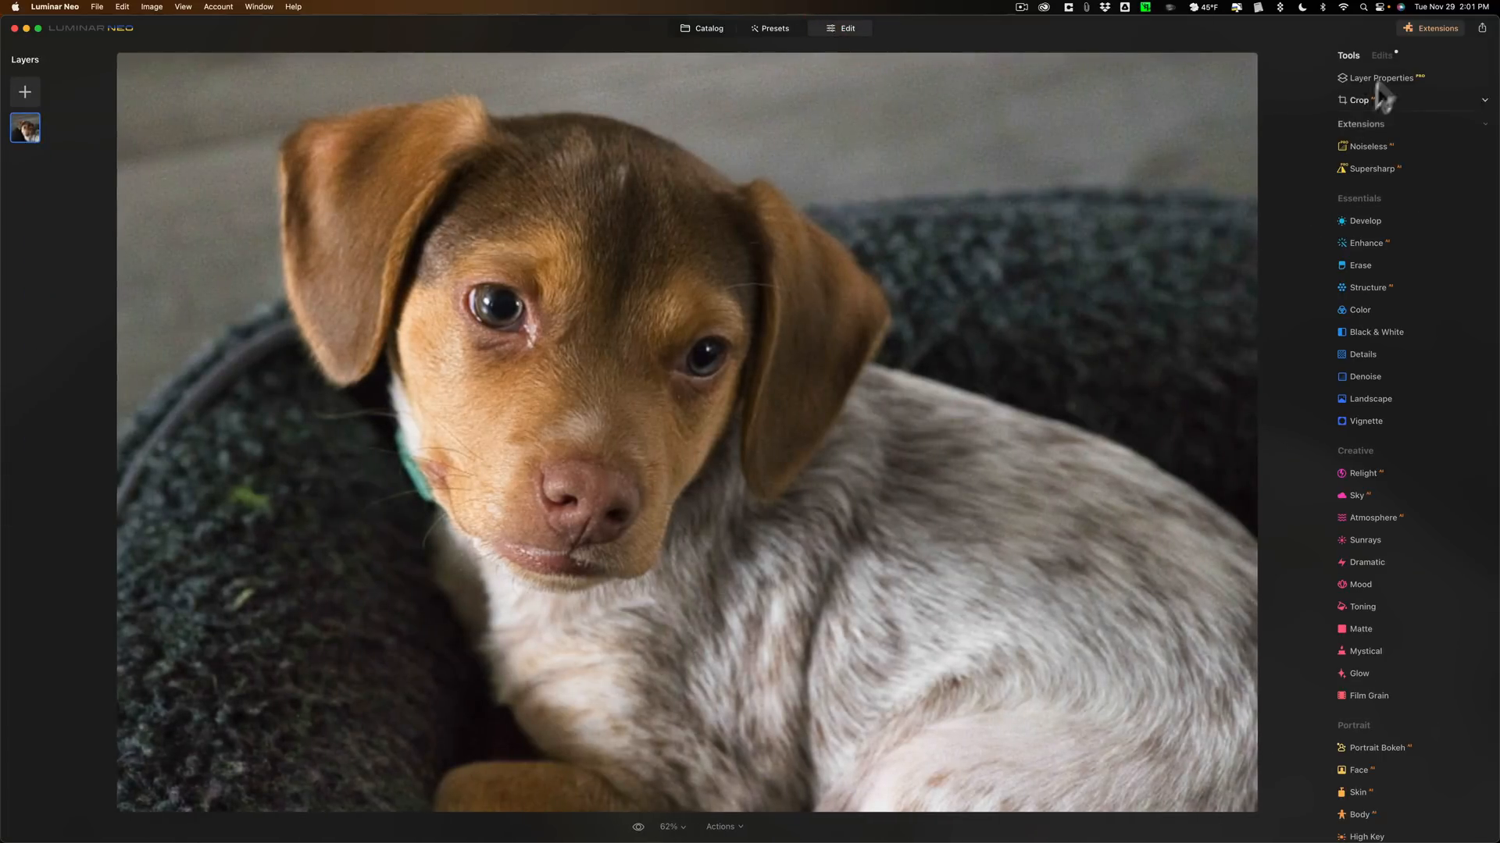
left_click(1384, 55)
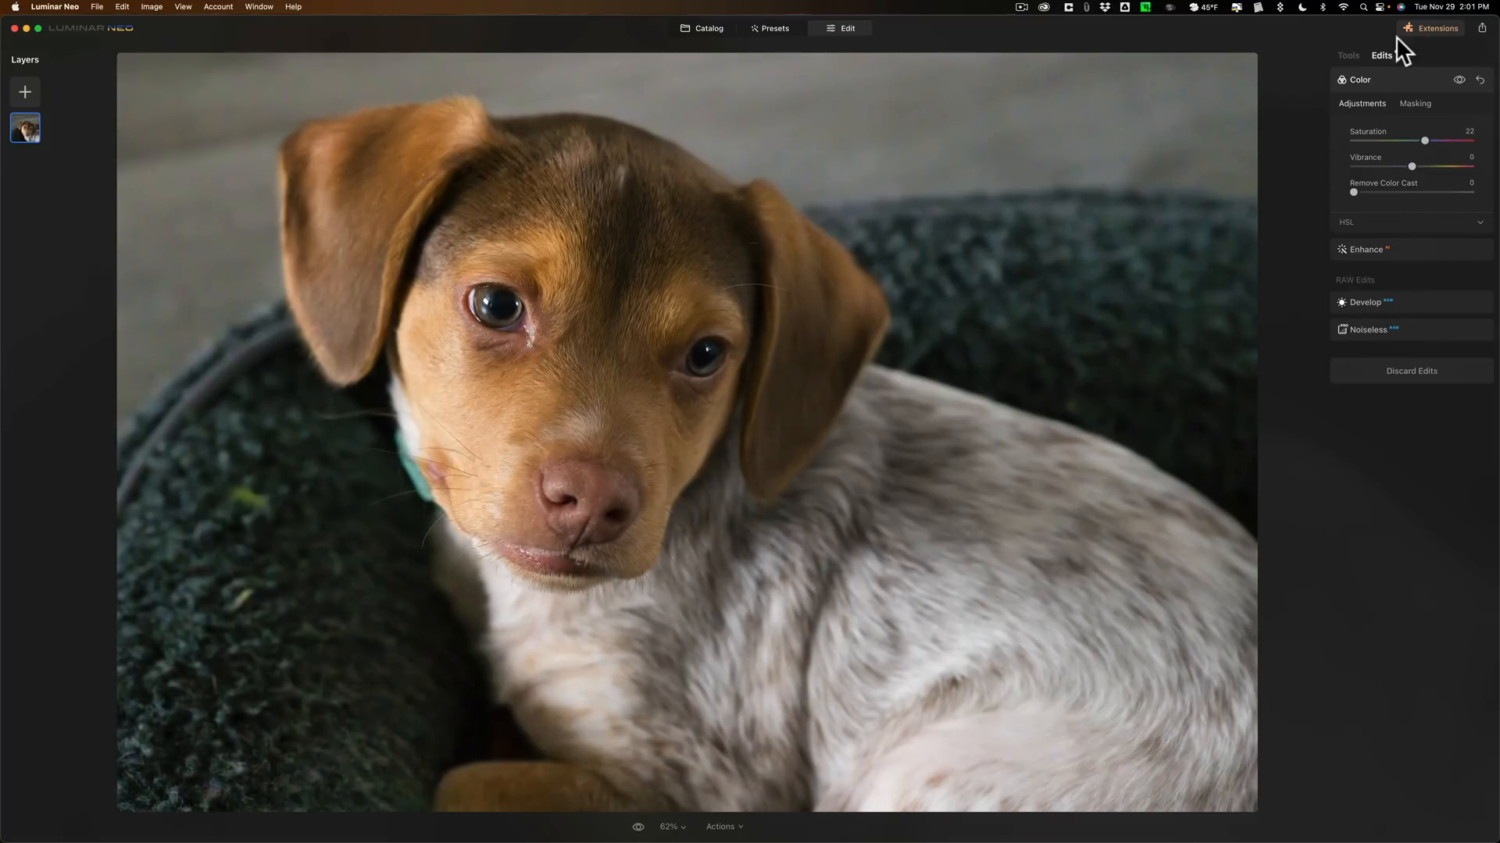
left_click(1345, 56)
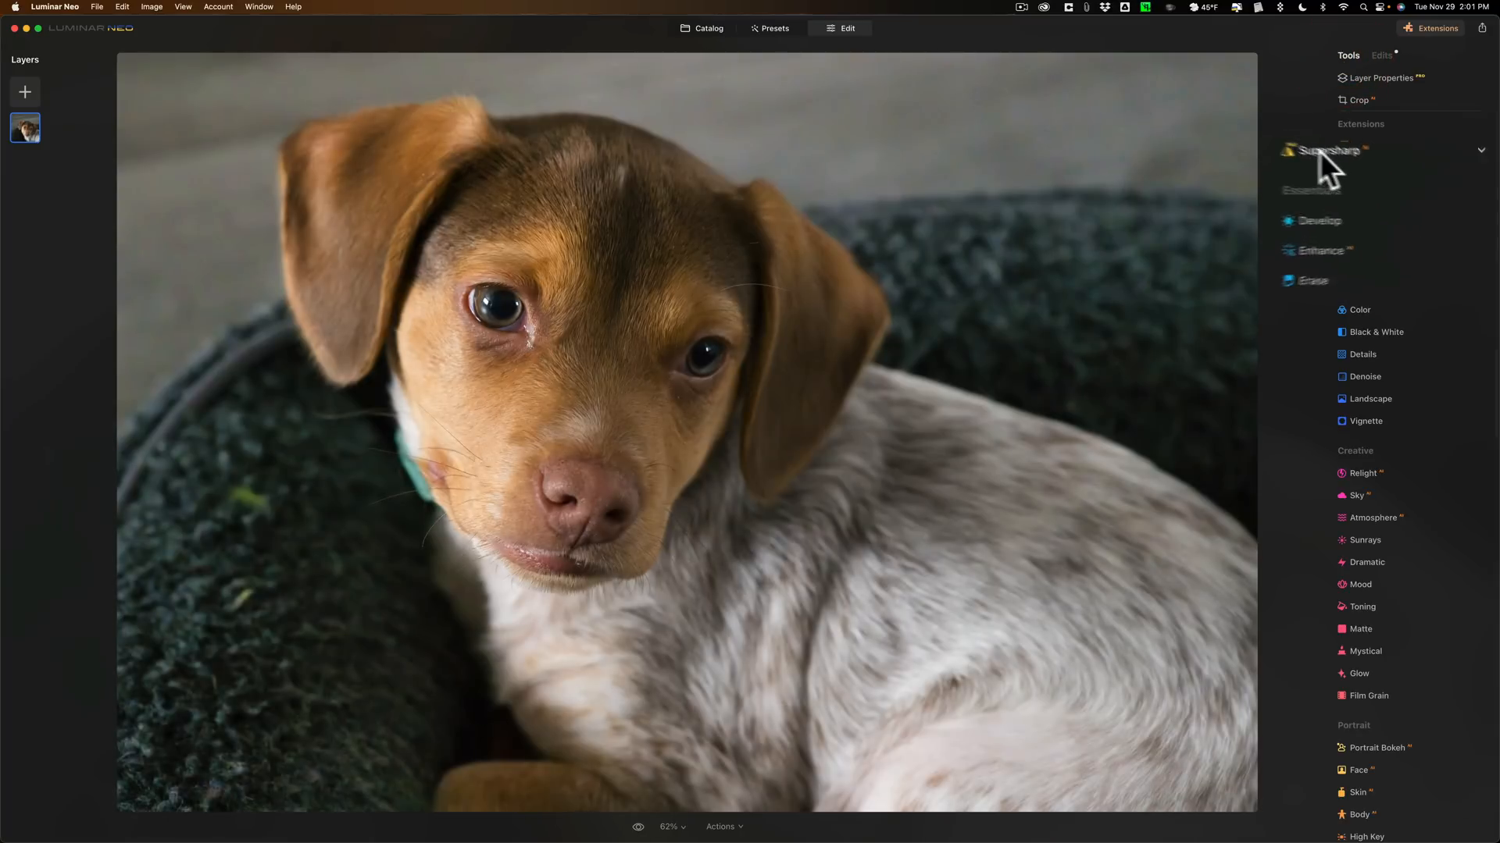
- Apply Supersharp AI to the puppy photo with the Universal mode at Low strength and compare before and after
left_click(1241, 115)
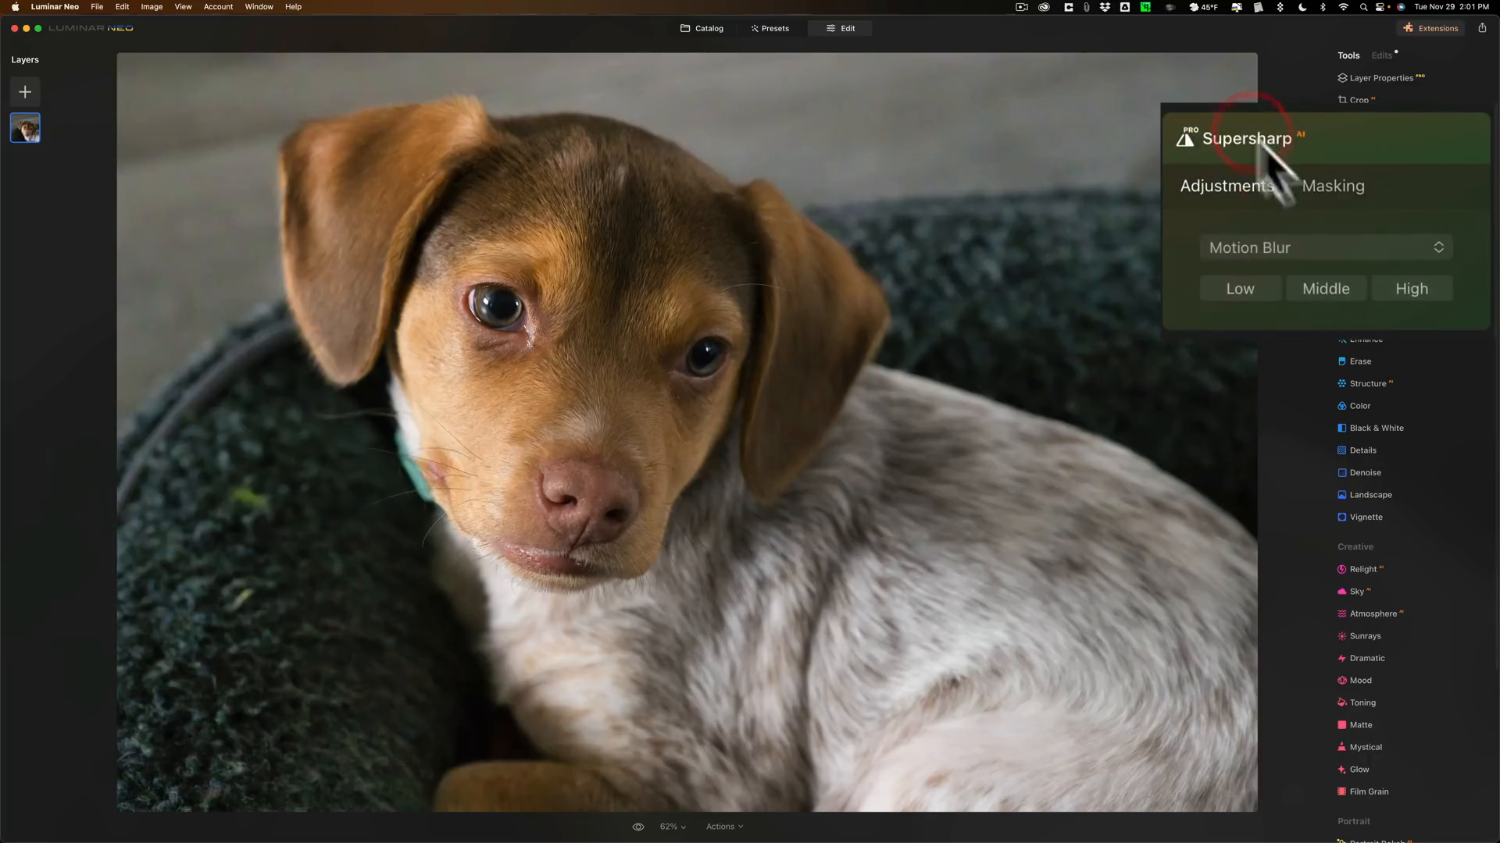
left_click(1285, 247)
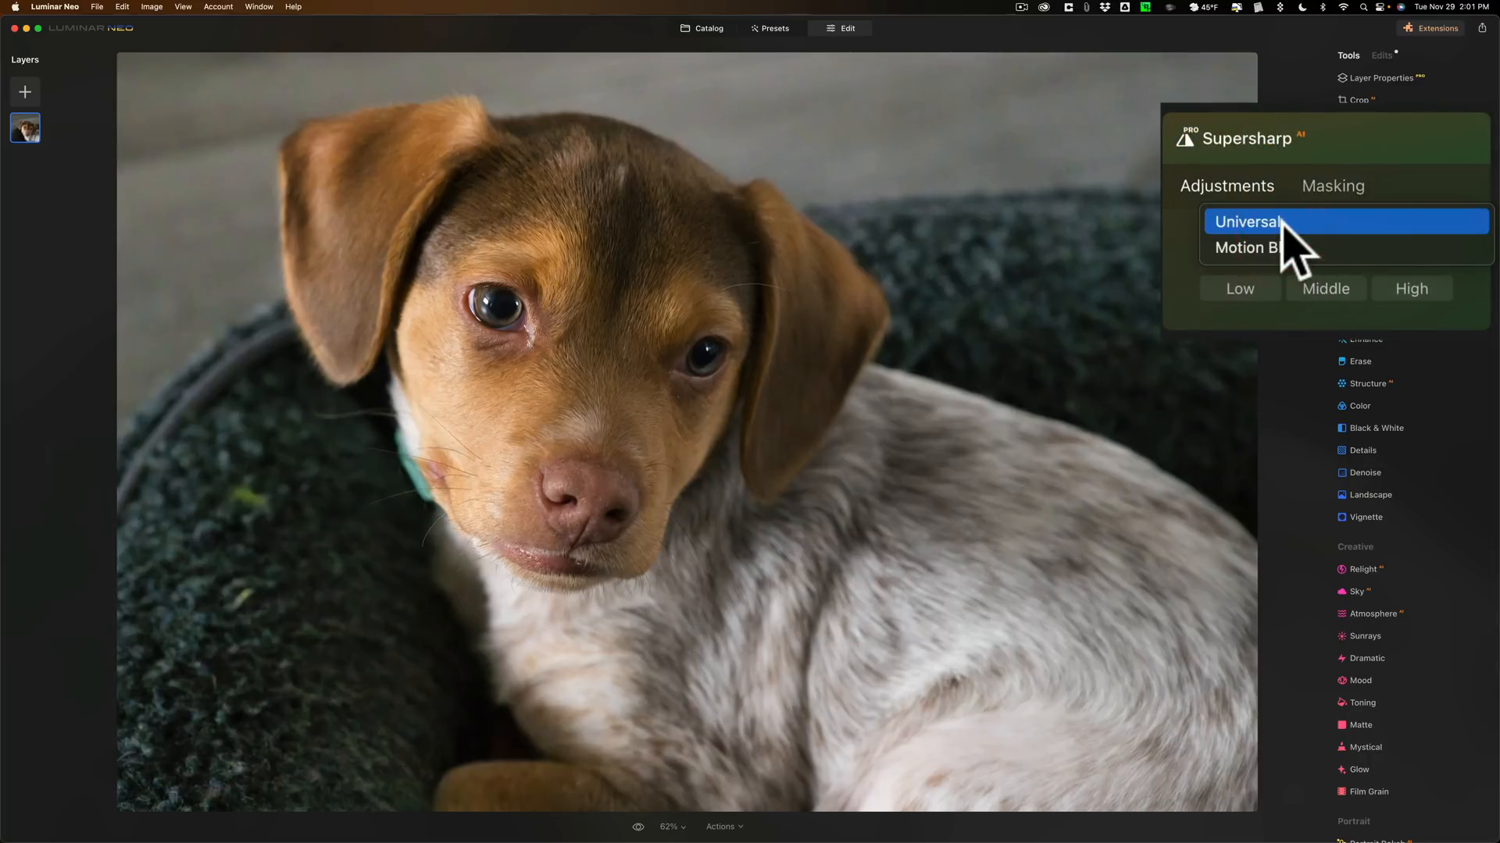
left_click(1283, 224)
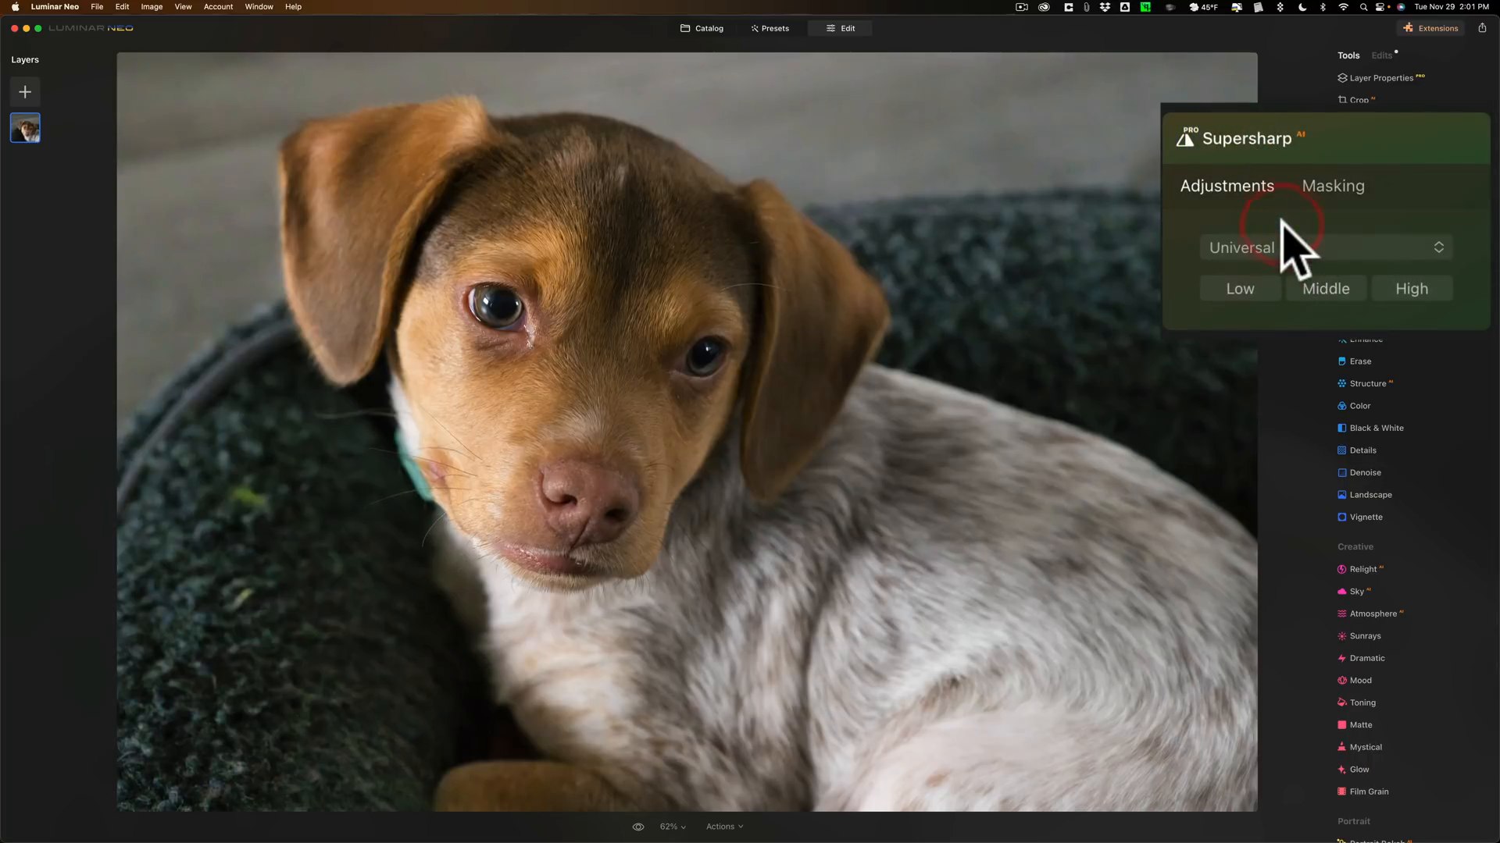
left_click(1241, 289)
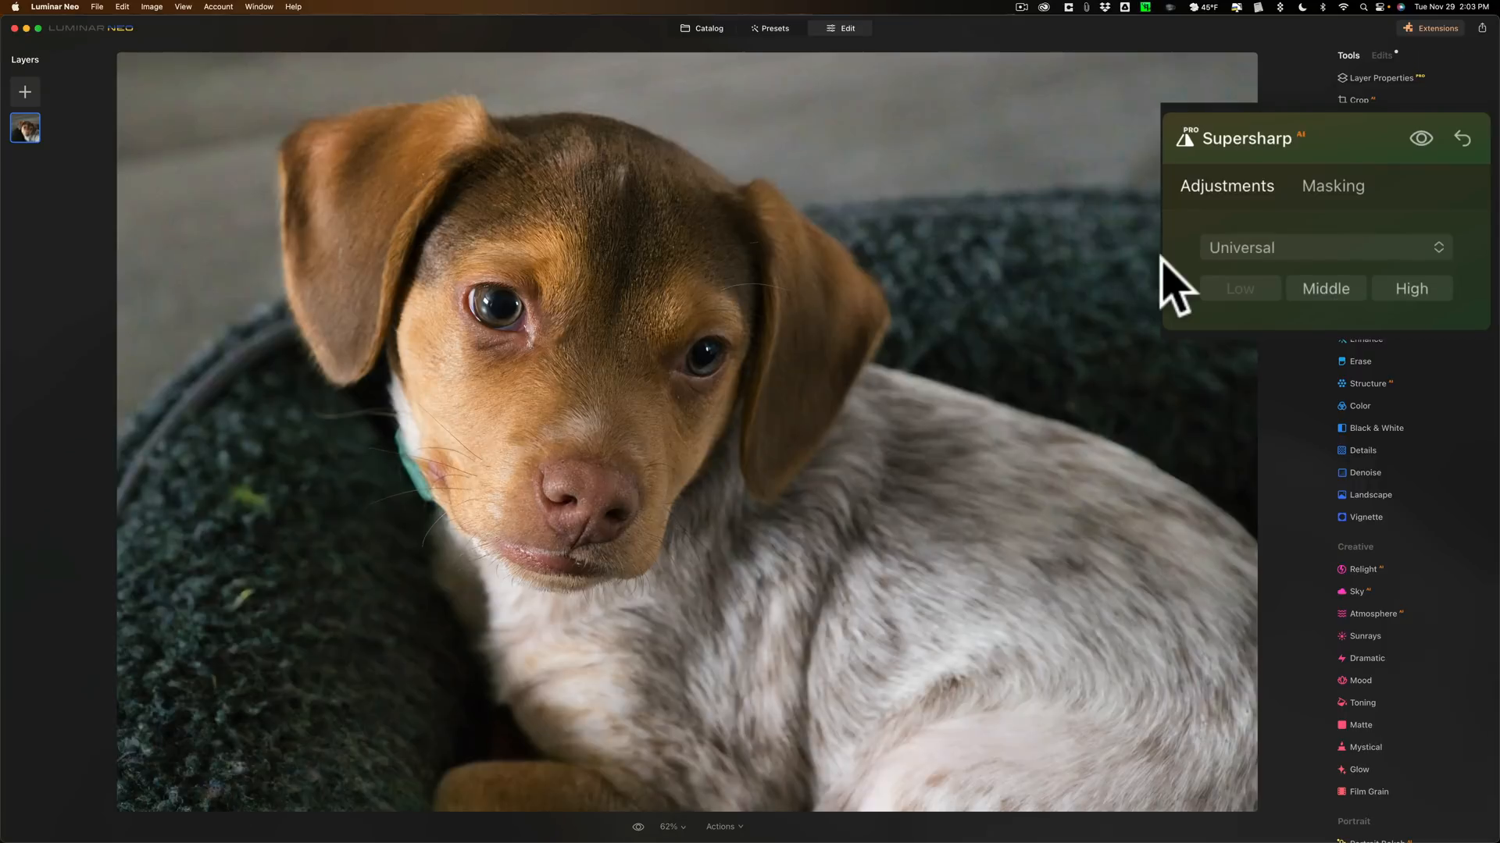
left_click(1420, 138)
left_click(1420, 138)
- Reopen the green parrot photo from the catalog for editing and show its applied edits
left_click(701, 30)
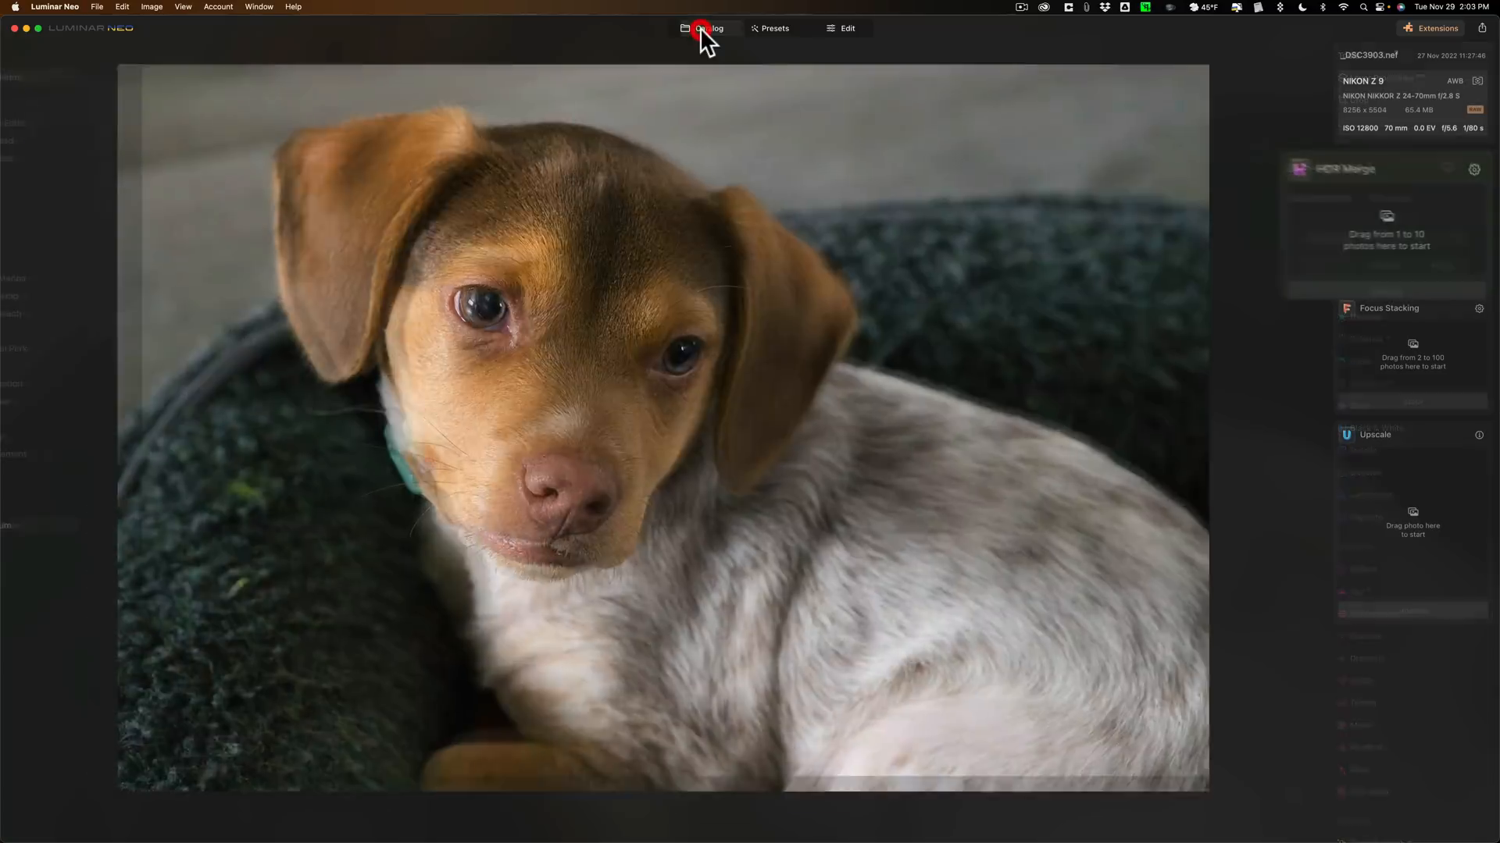
double_click(285, 157)
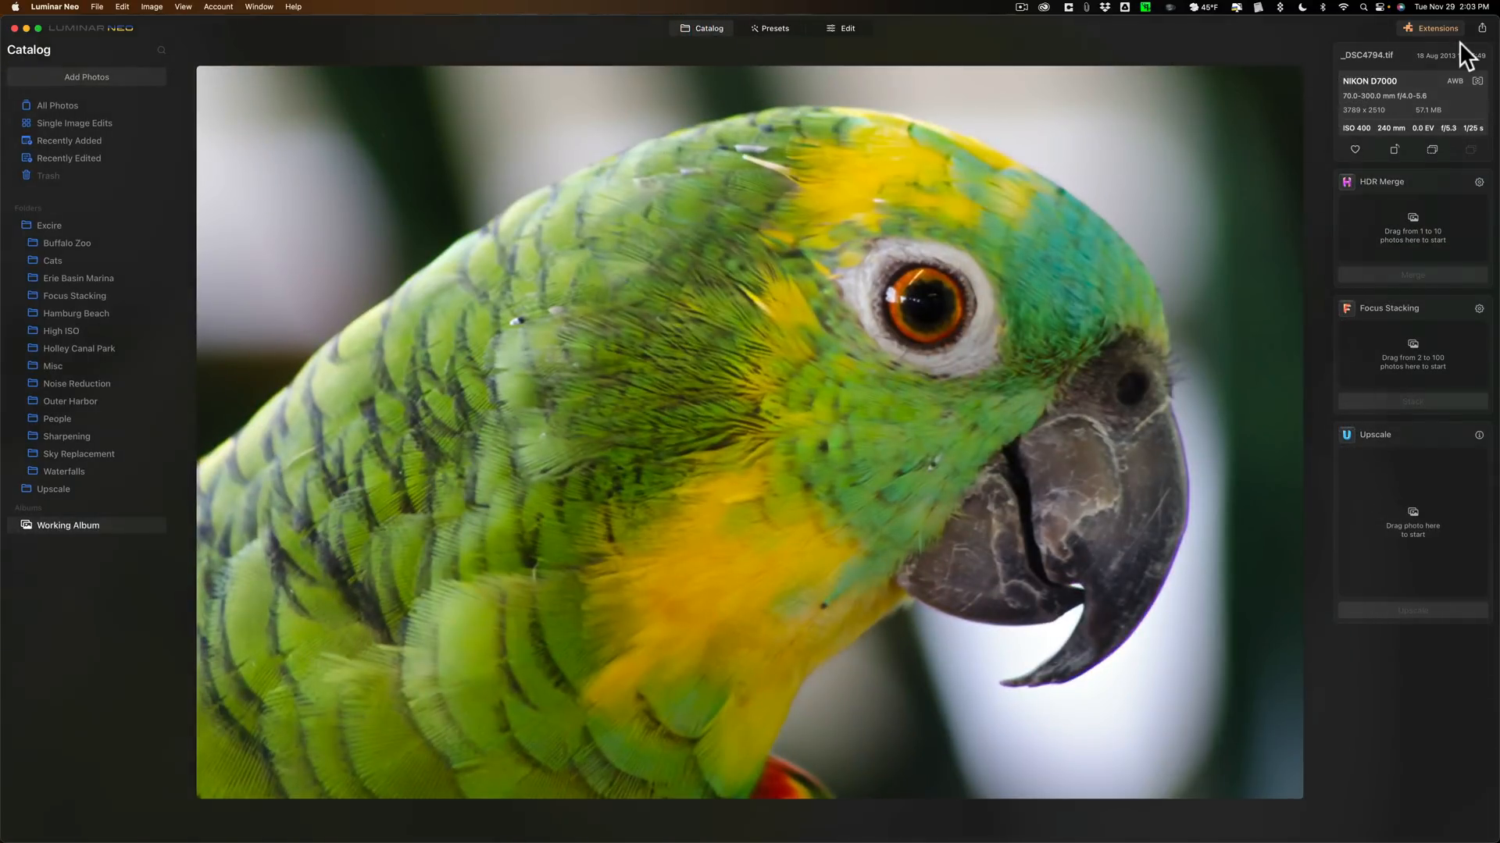
left_click(842, 31)
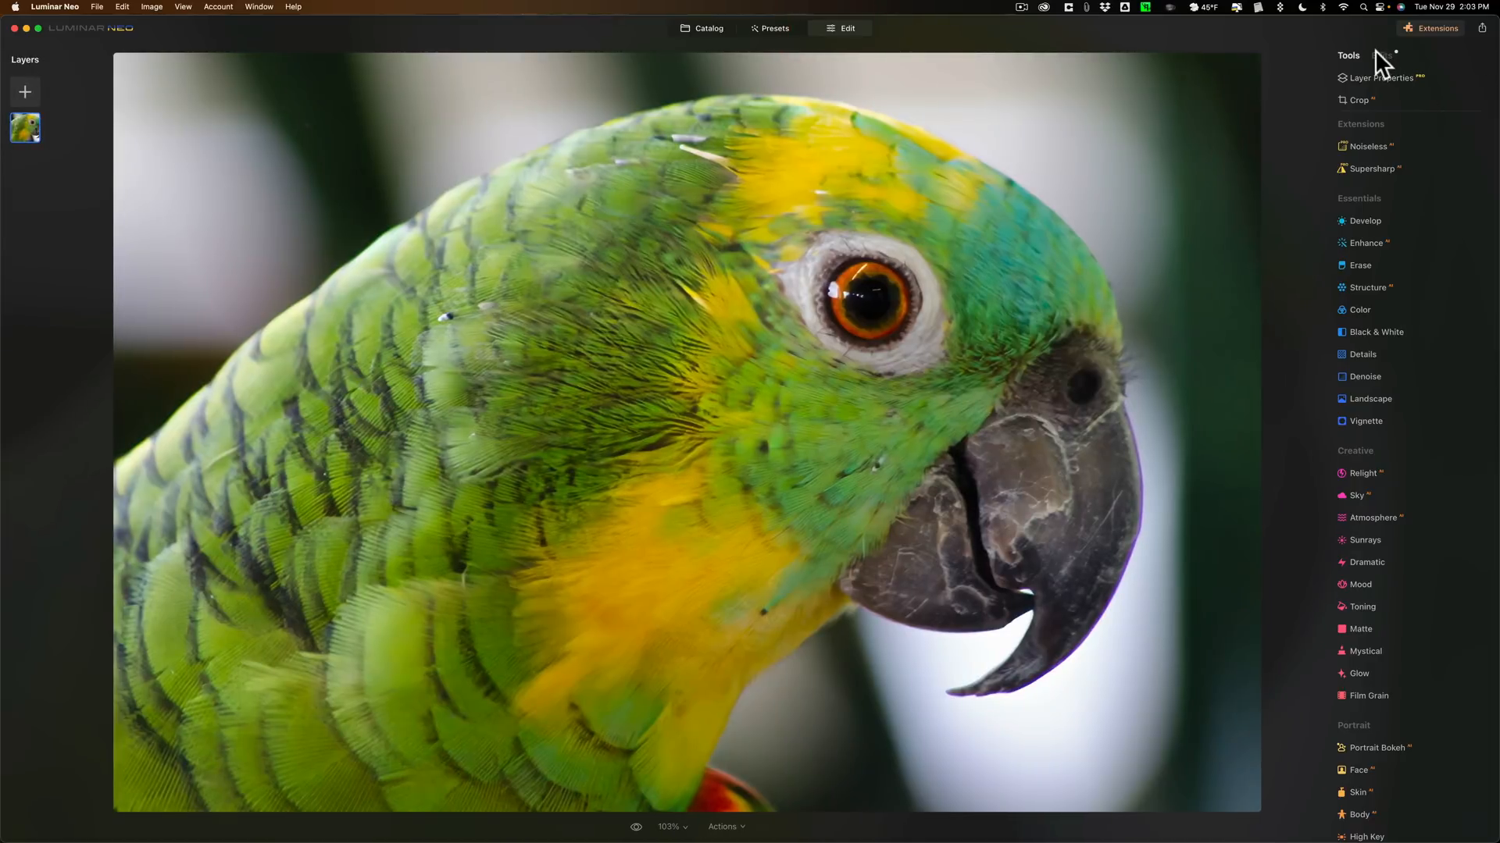
left_click(1379, 56)
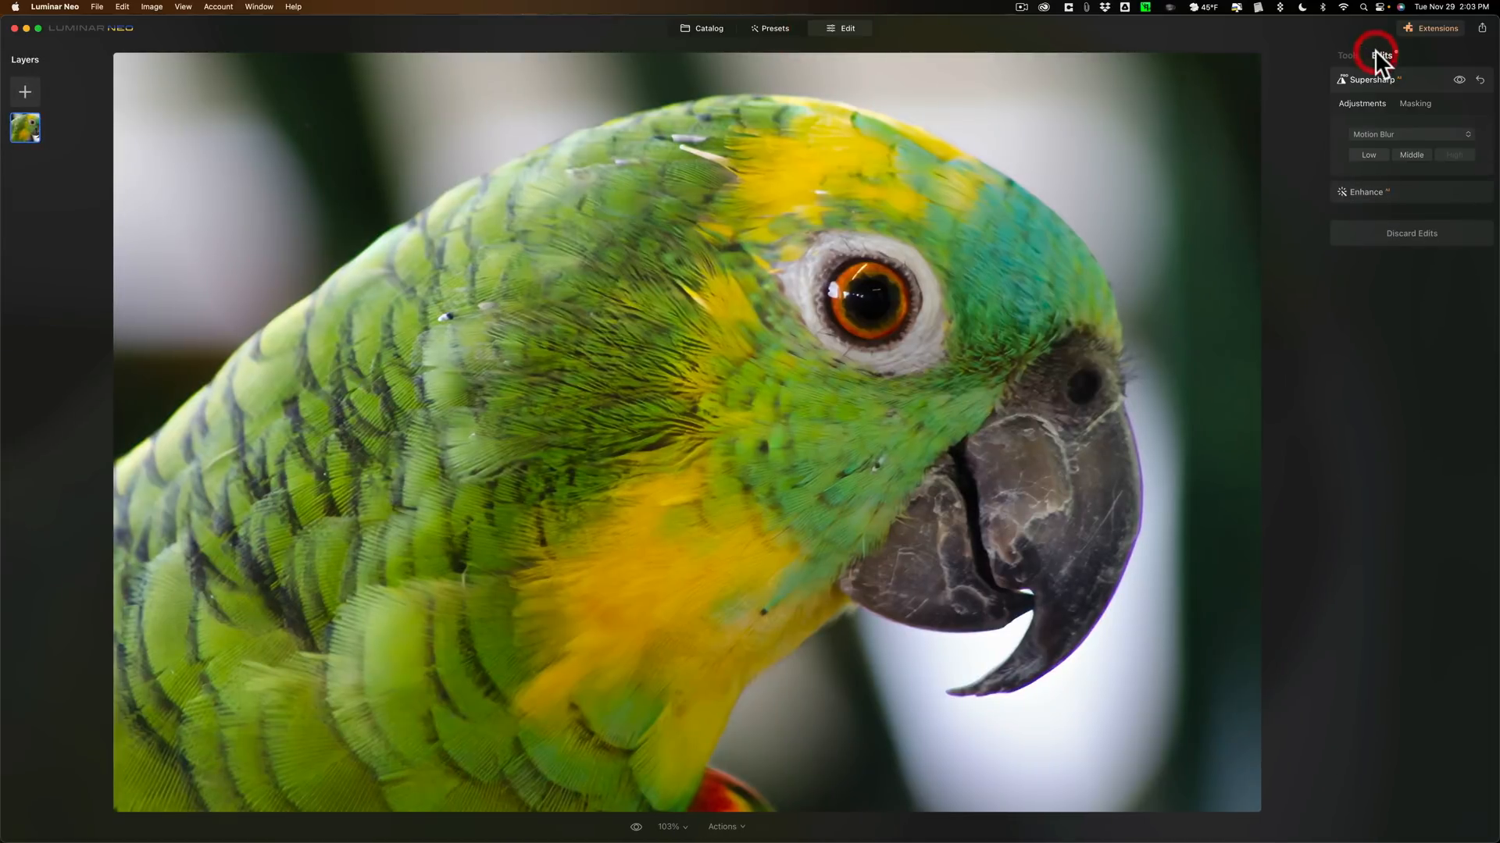
- Try the Universal mode on the parrot's Supersharp edit at High strength, and switch it back to Motion Blur
left_click(1410, 135)
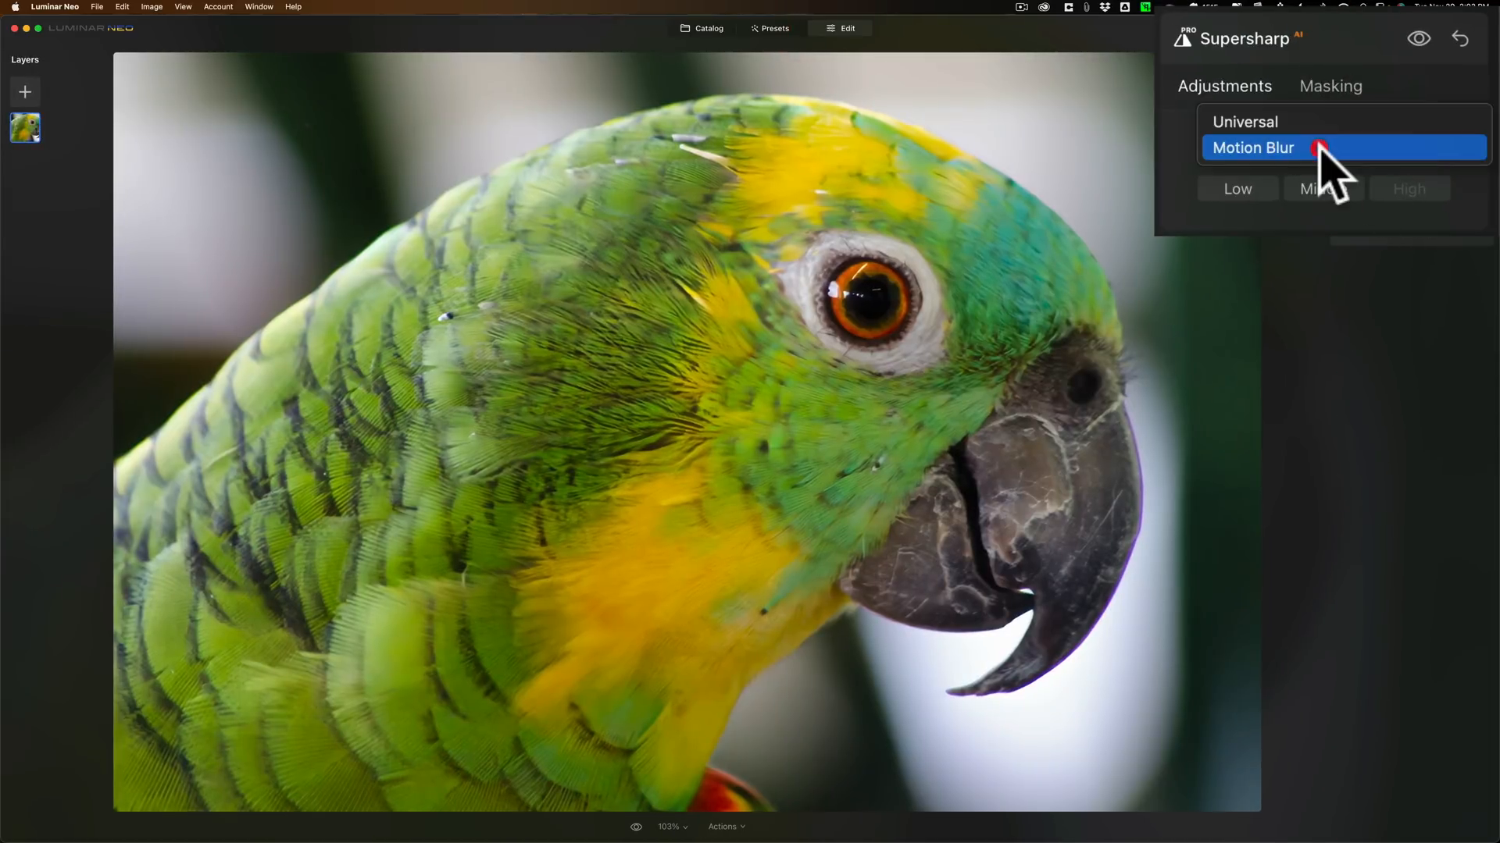
left_click(1267, 125)
left_click(1265, 122)
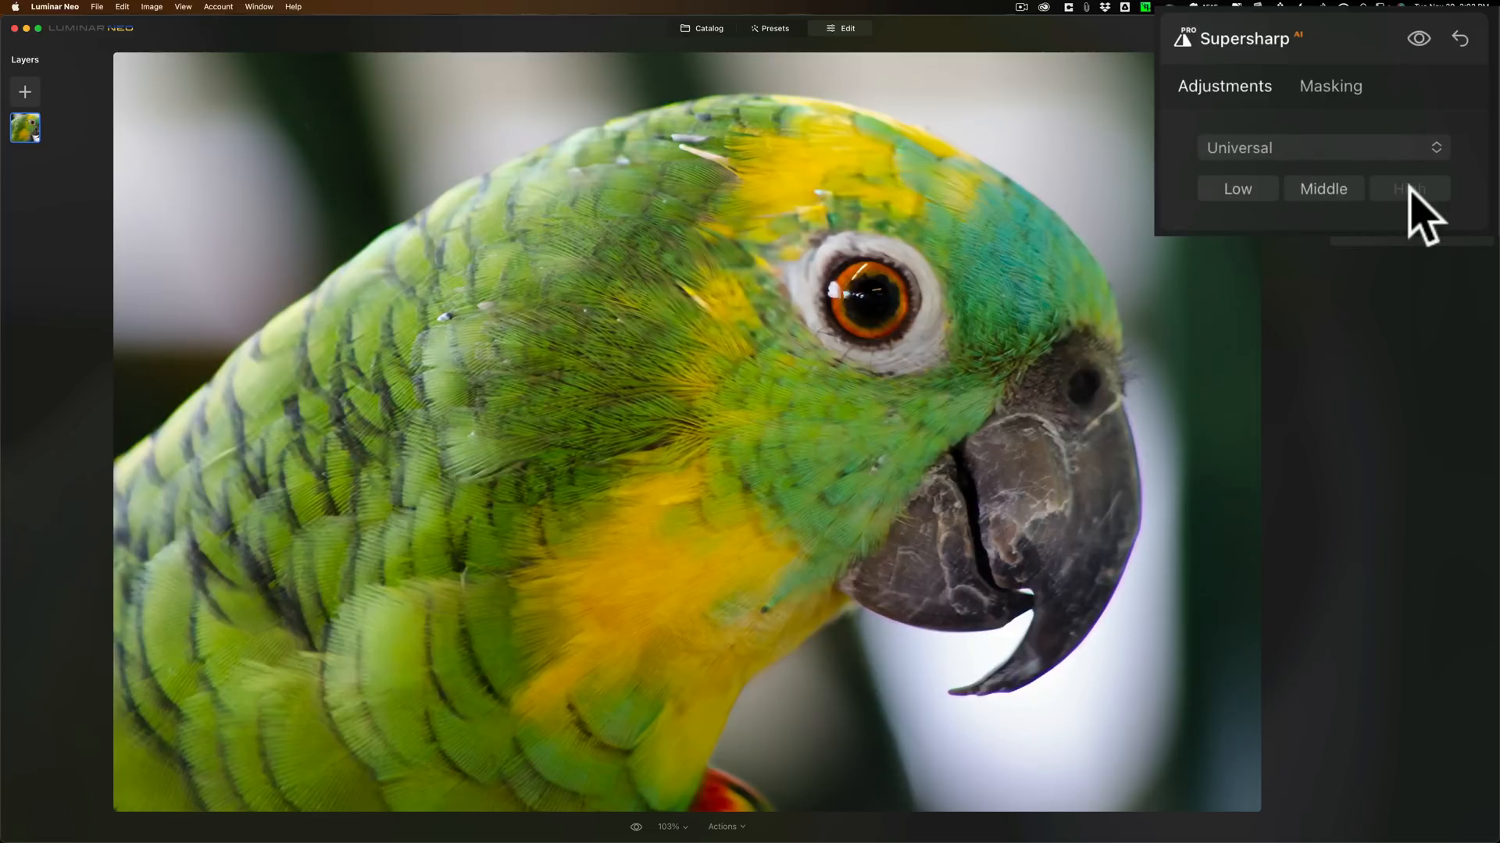
left_click(1293, 153)
left_click(1291, 170)
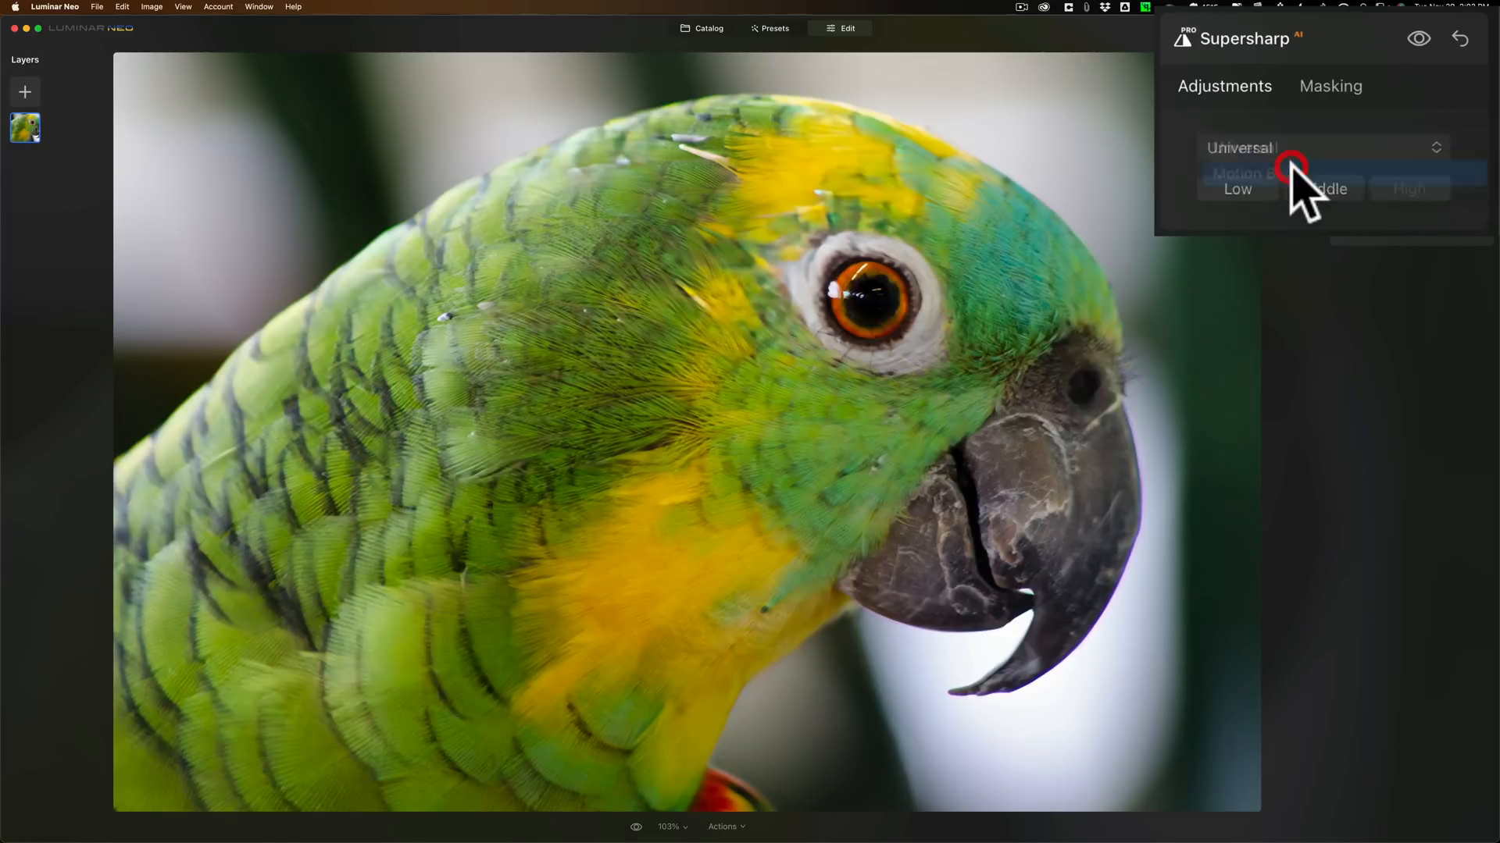
- Set the parrot's Supersharp edit to Universal at Middle strength, and switch its mode to Motion Blur
left_click(1288, 150)
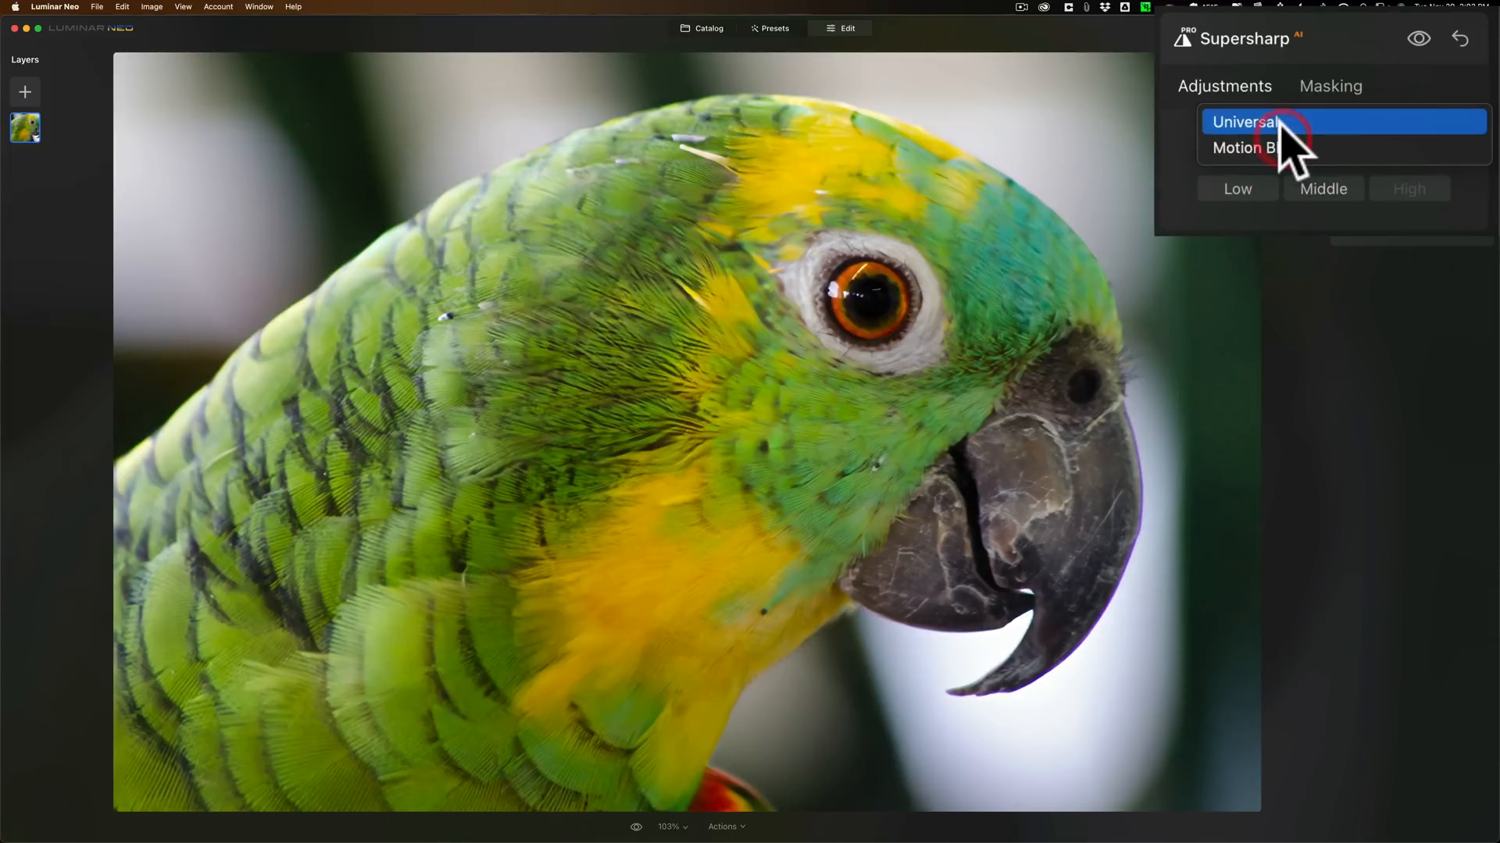
left_click(1279, 122)
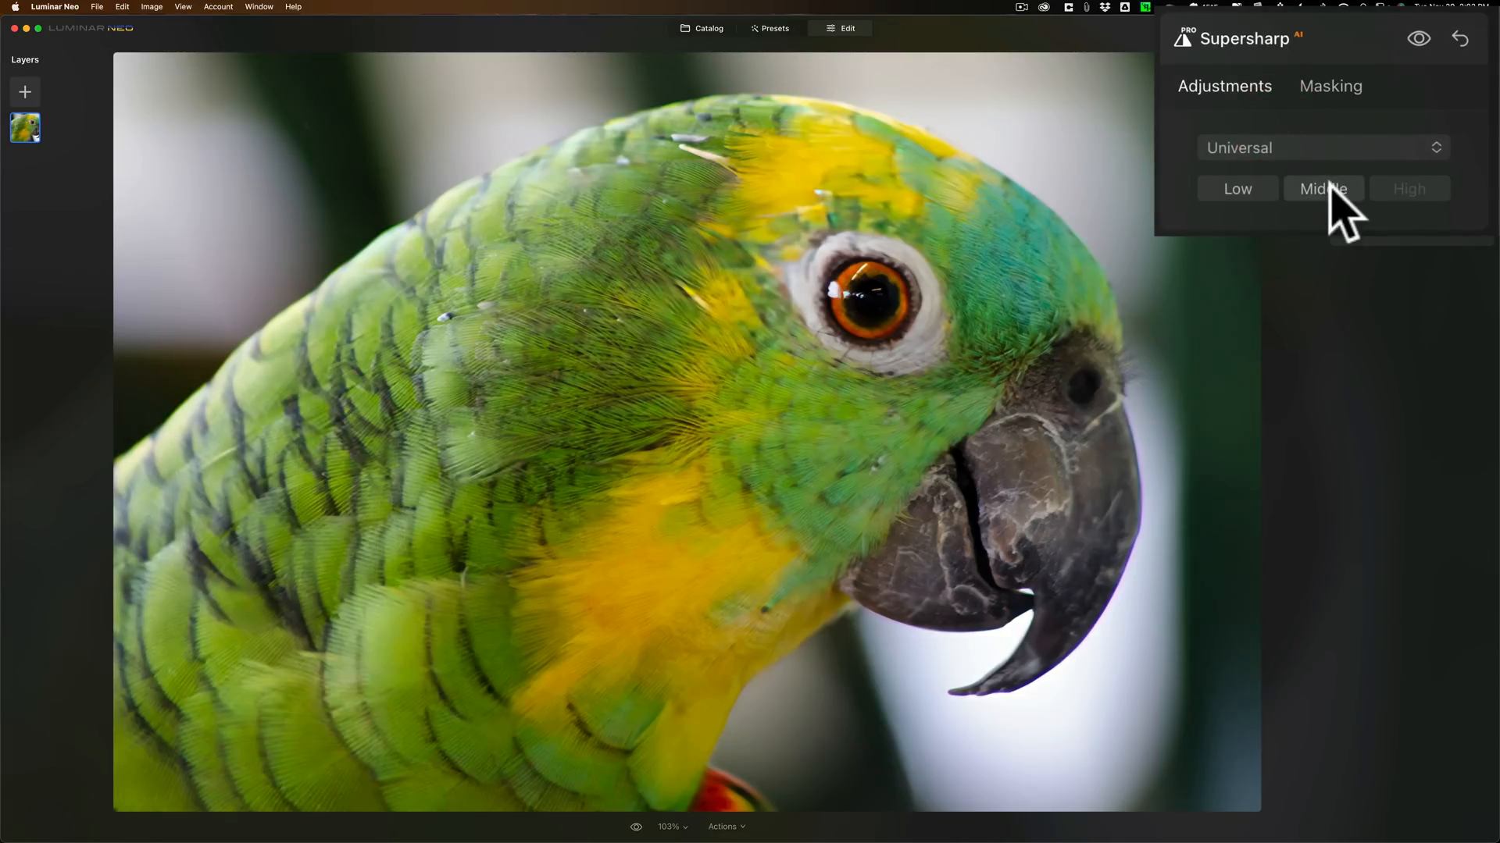
left_click(1326, 189)
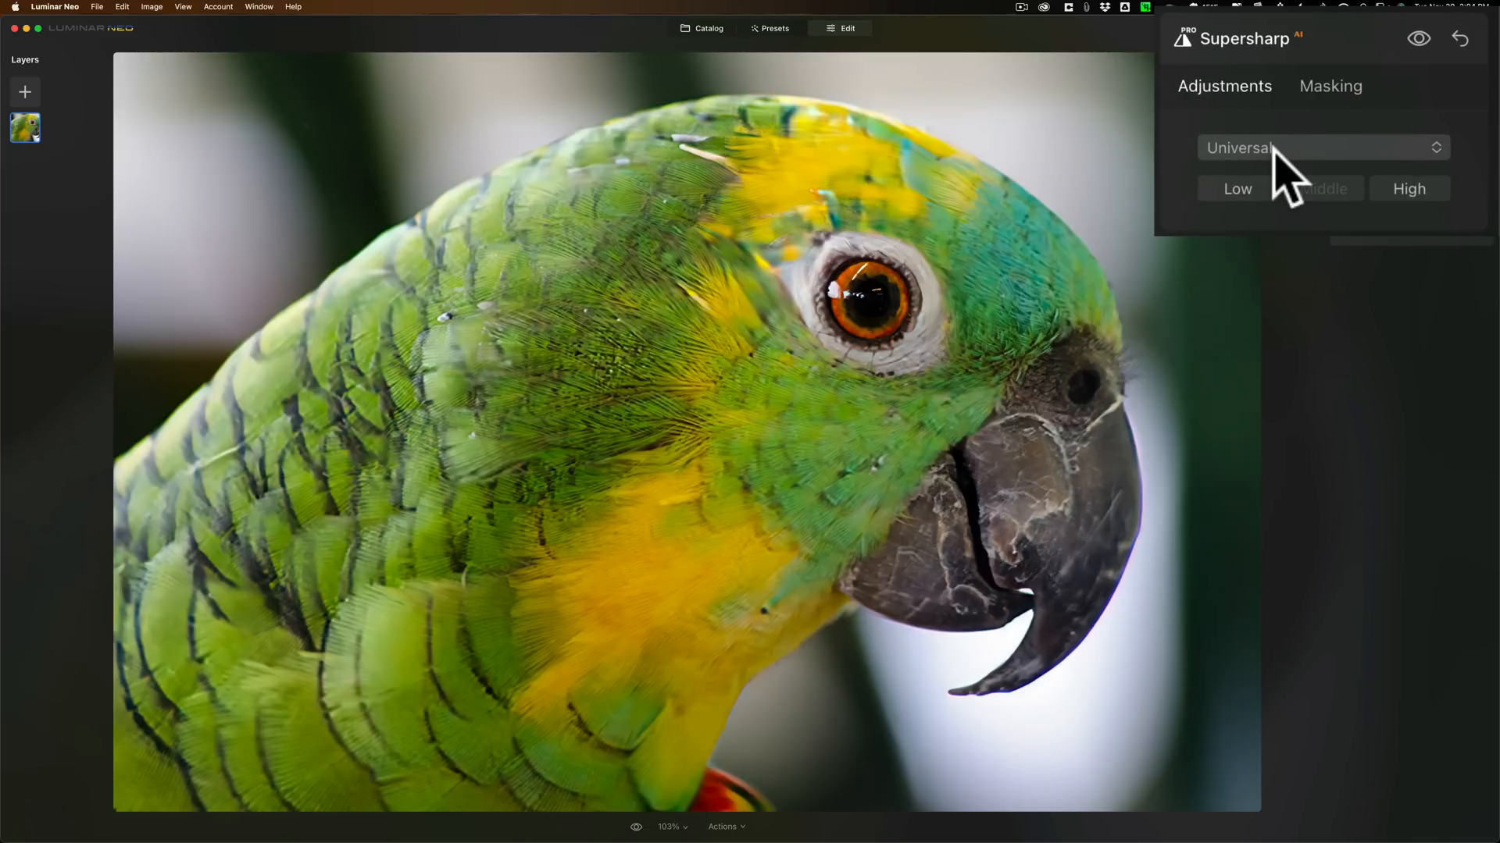
left_click(1273, 148)
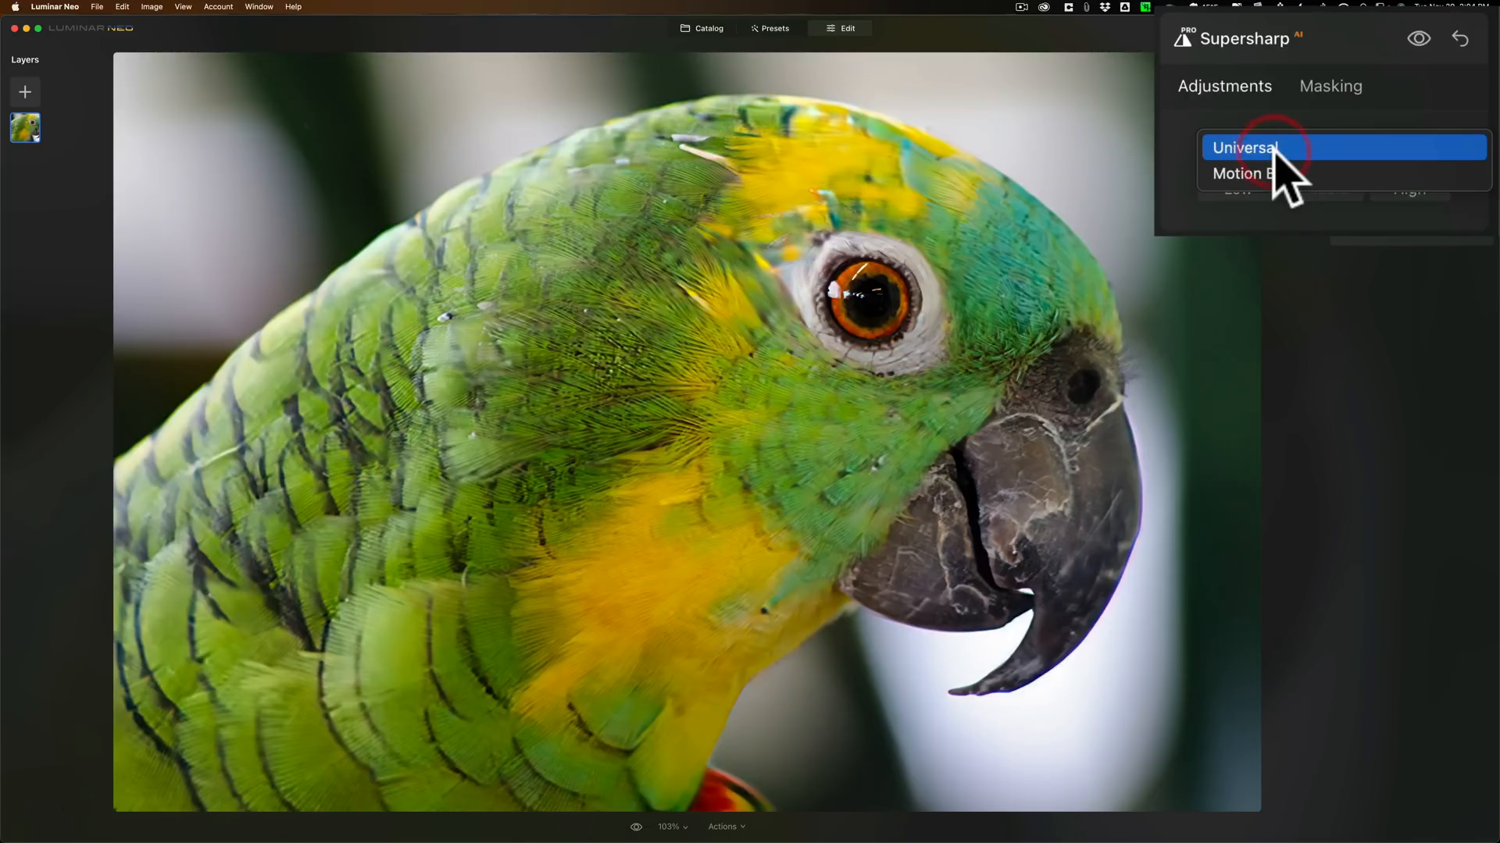
left_click(1269, 174)
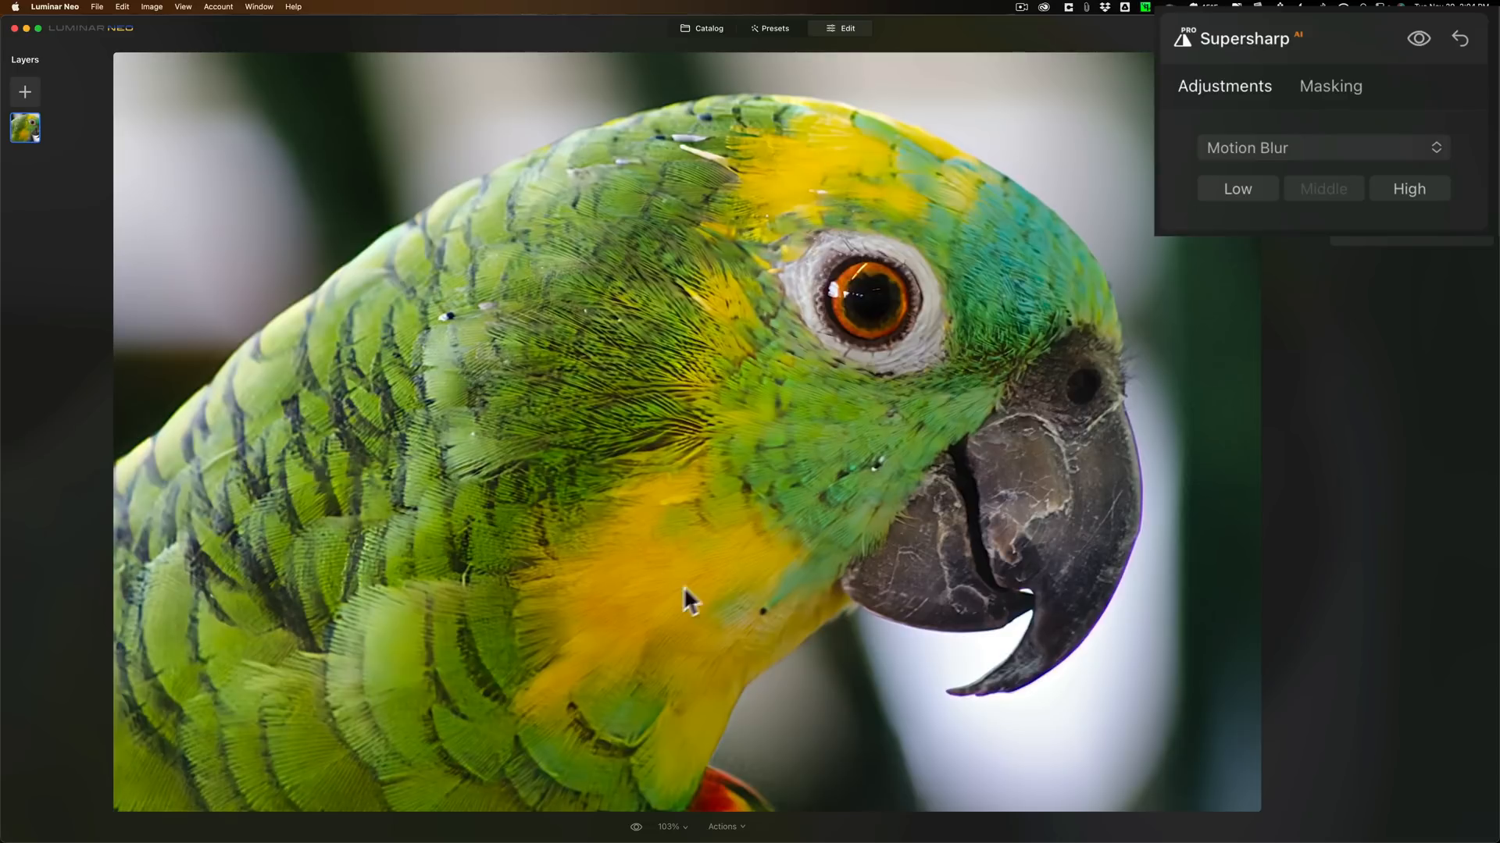
- Compare Universal with Motion Blur at Middle strength on the parrot by alternating the Supersharp modes twice, ending on Motion Blur
left_click(1242, 148)
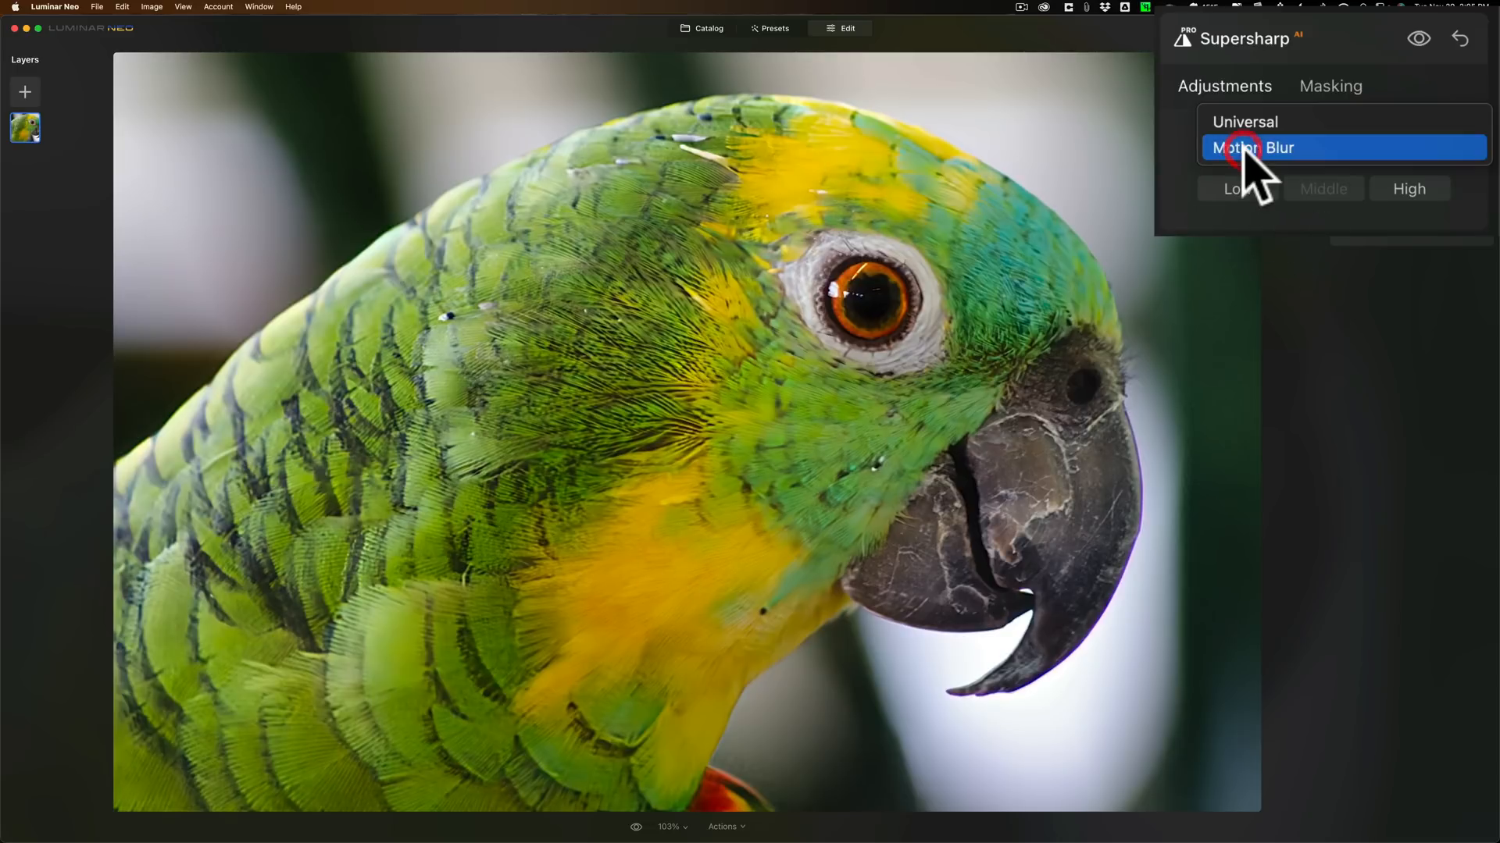
left_click(1243, 124)
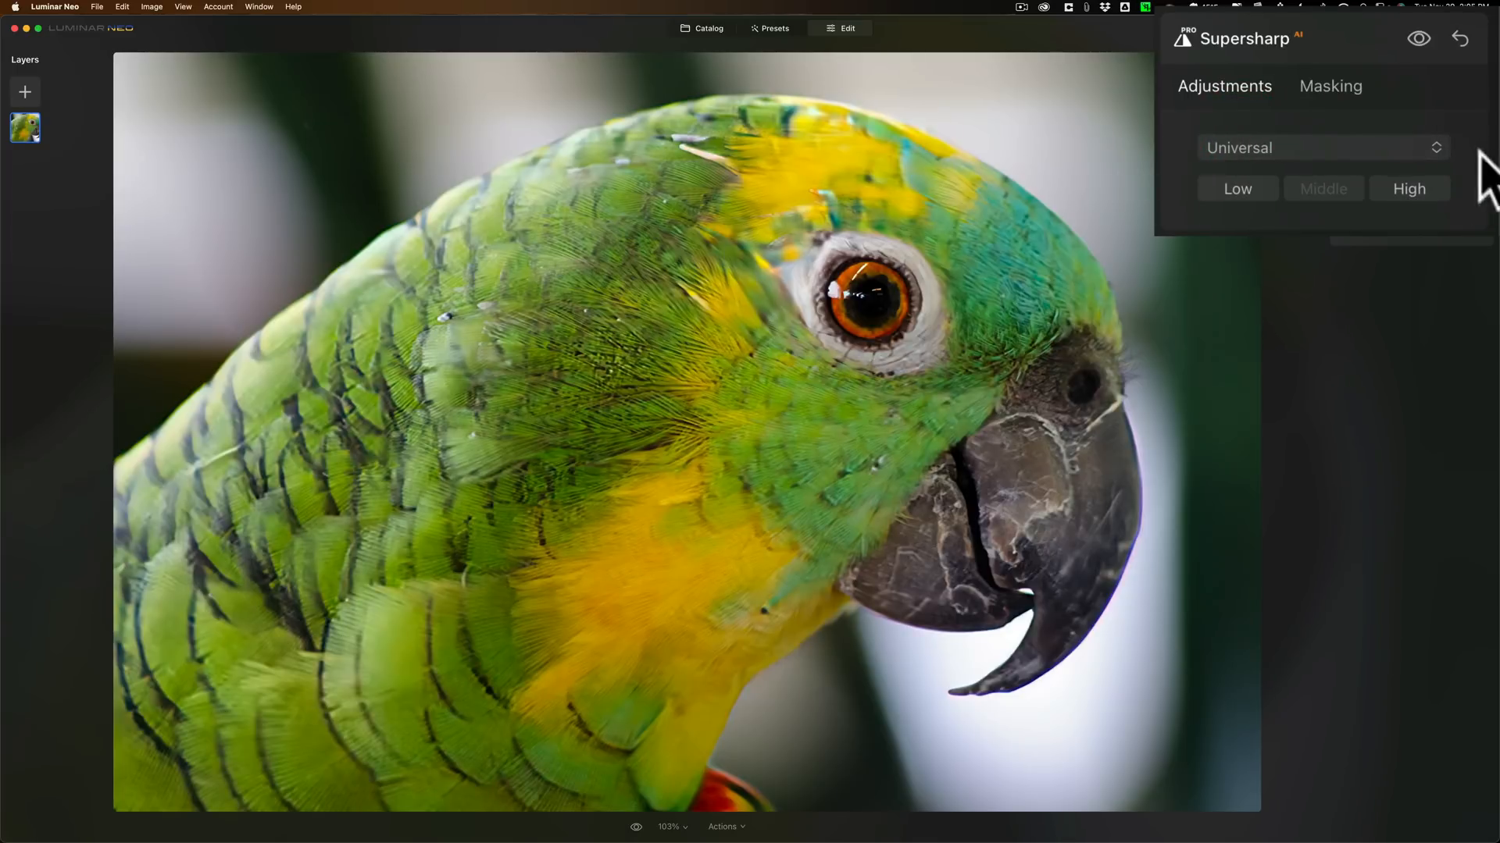
left_click(1328, 150)
left_click(1305, 167)
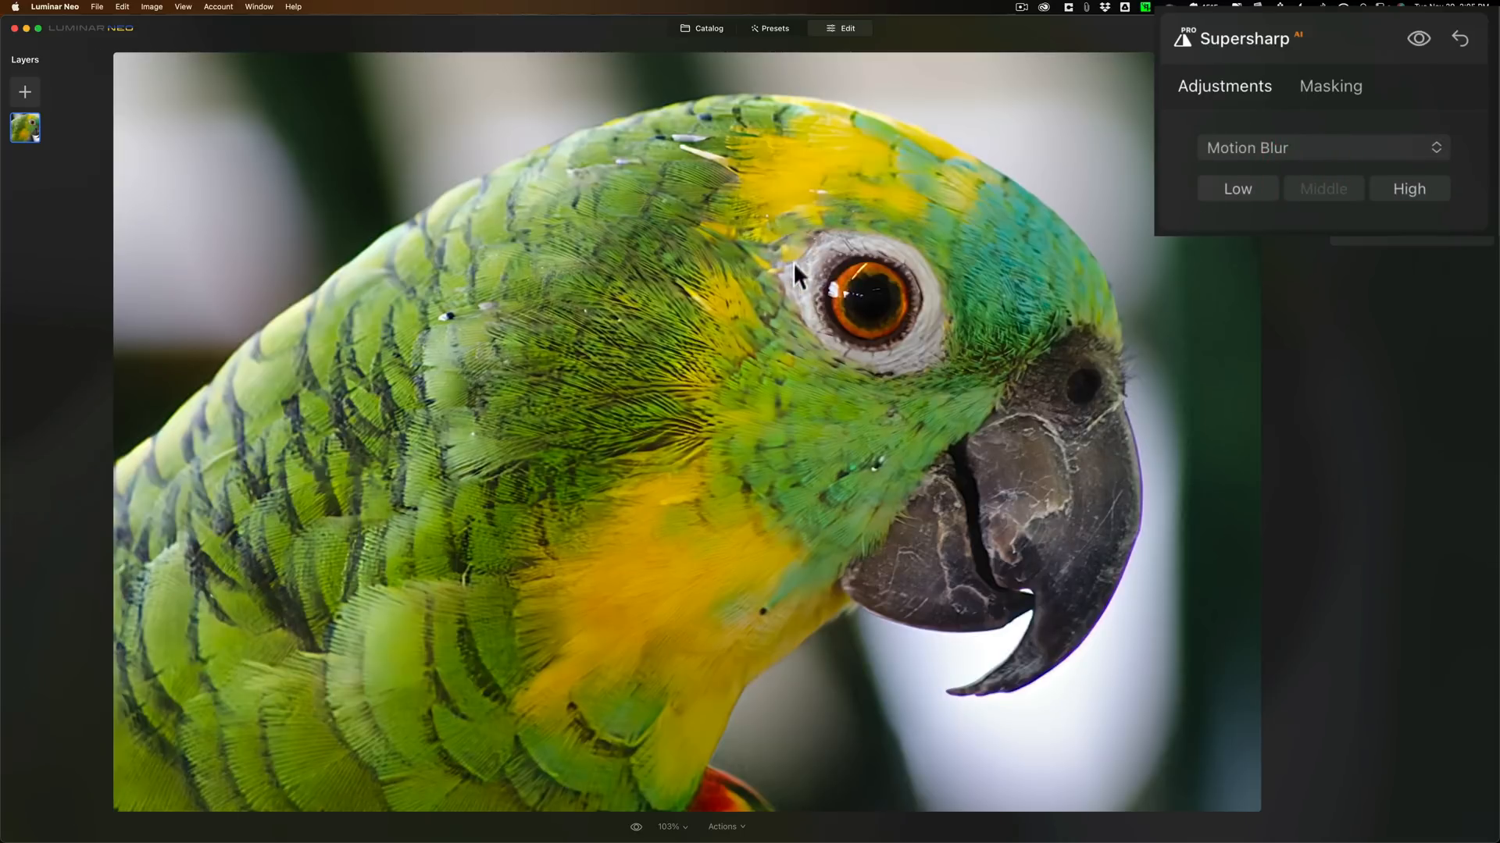
left_click(1228, 149)
left_click(1236, 123)
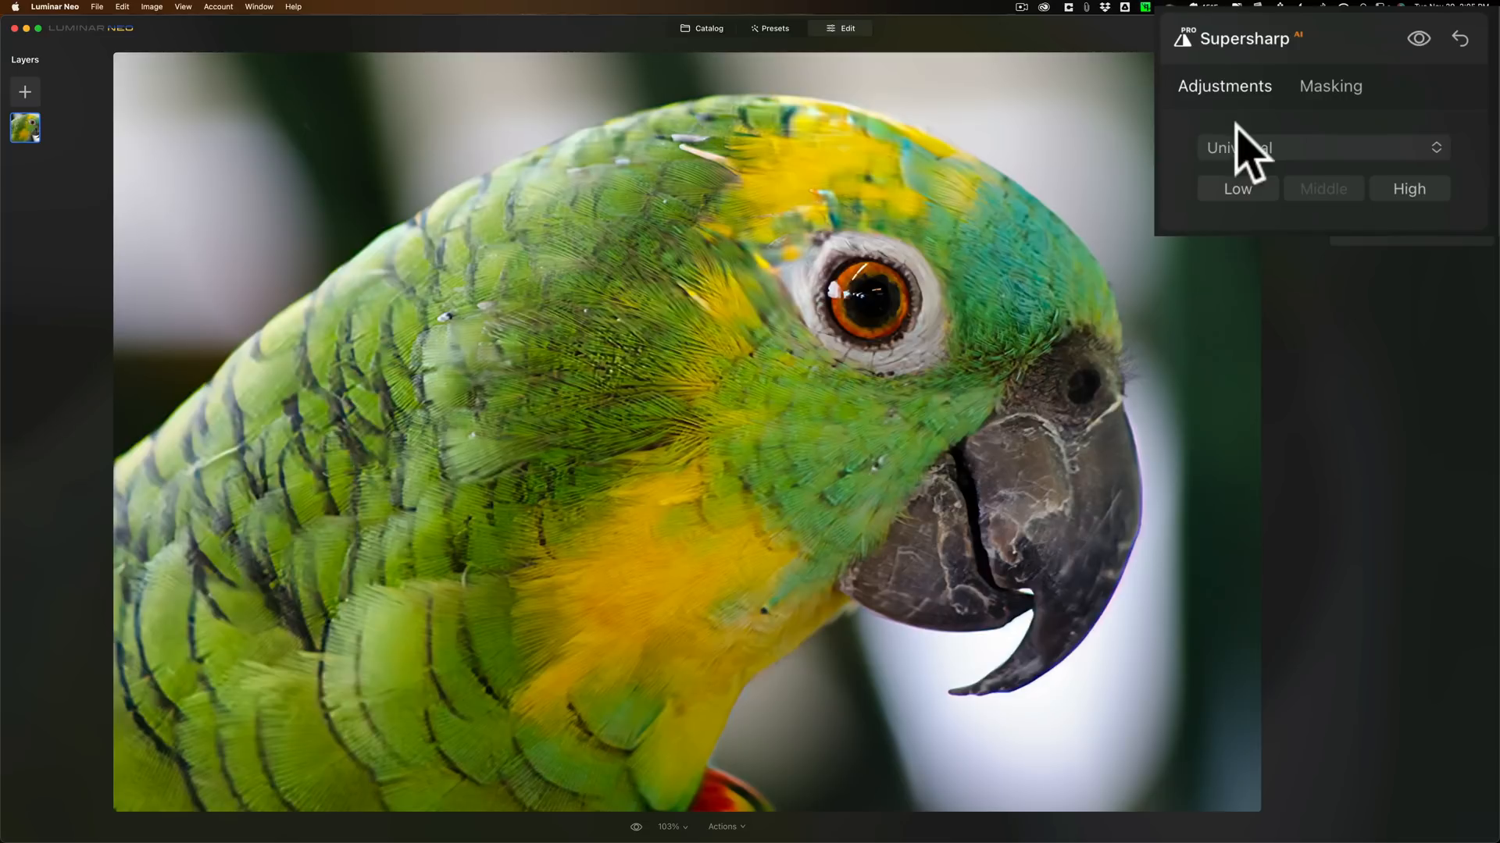
left_click(1233, 148)
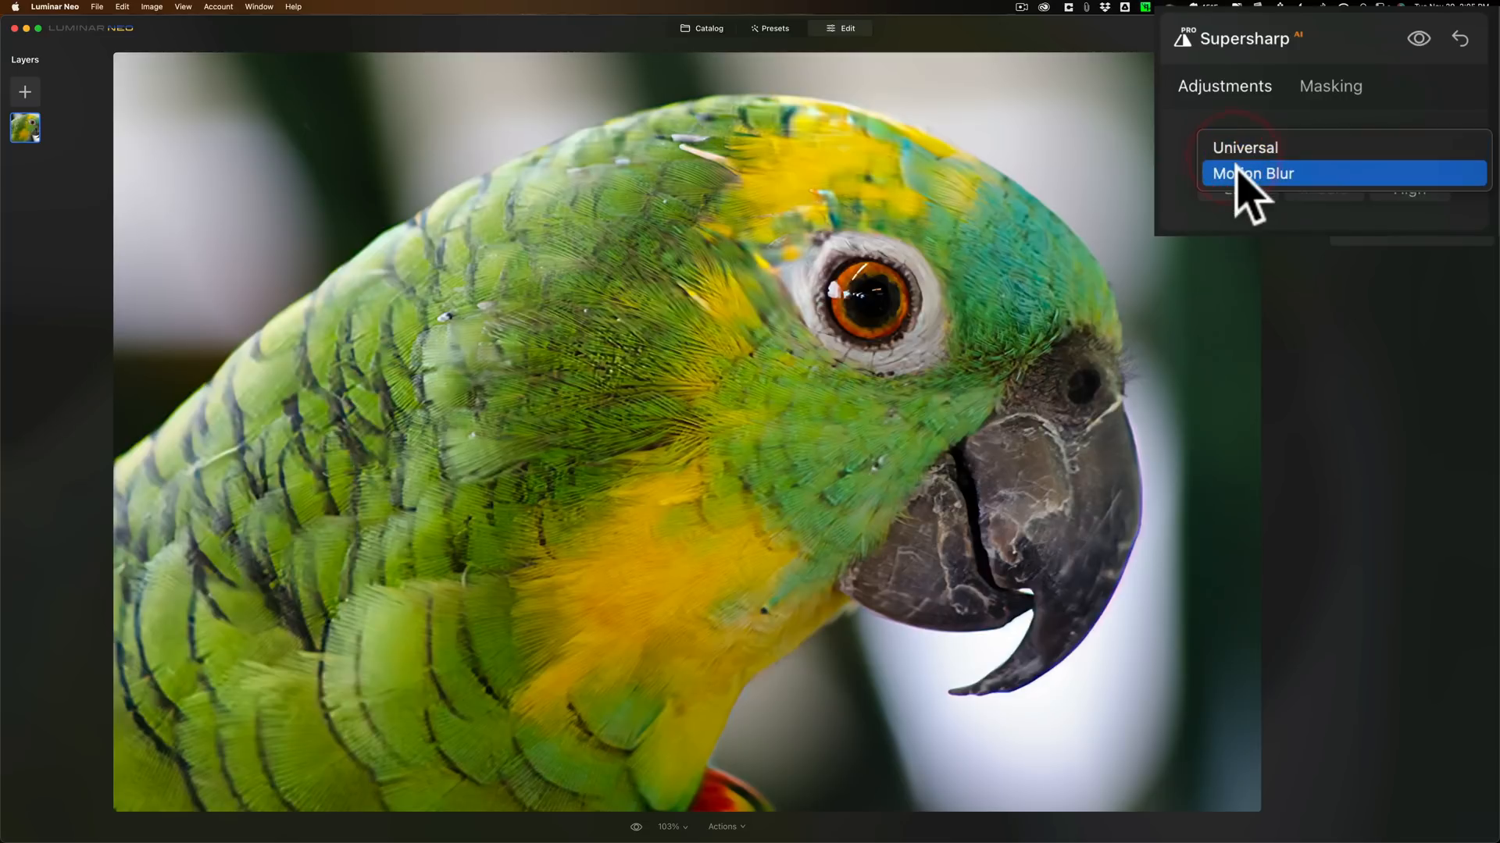
left_click(1235, 169)
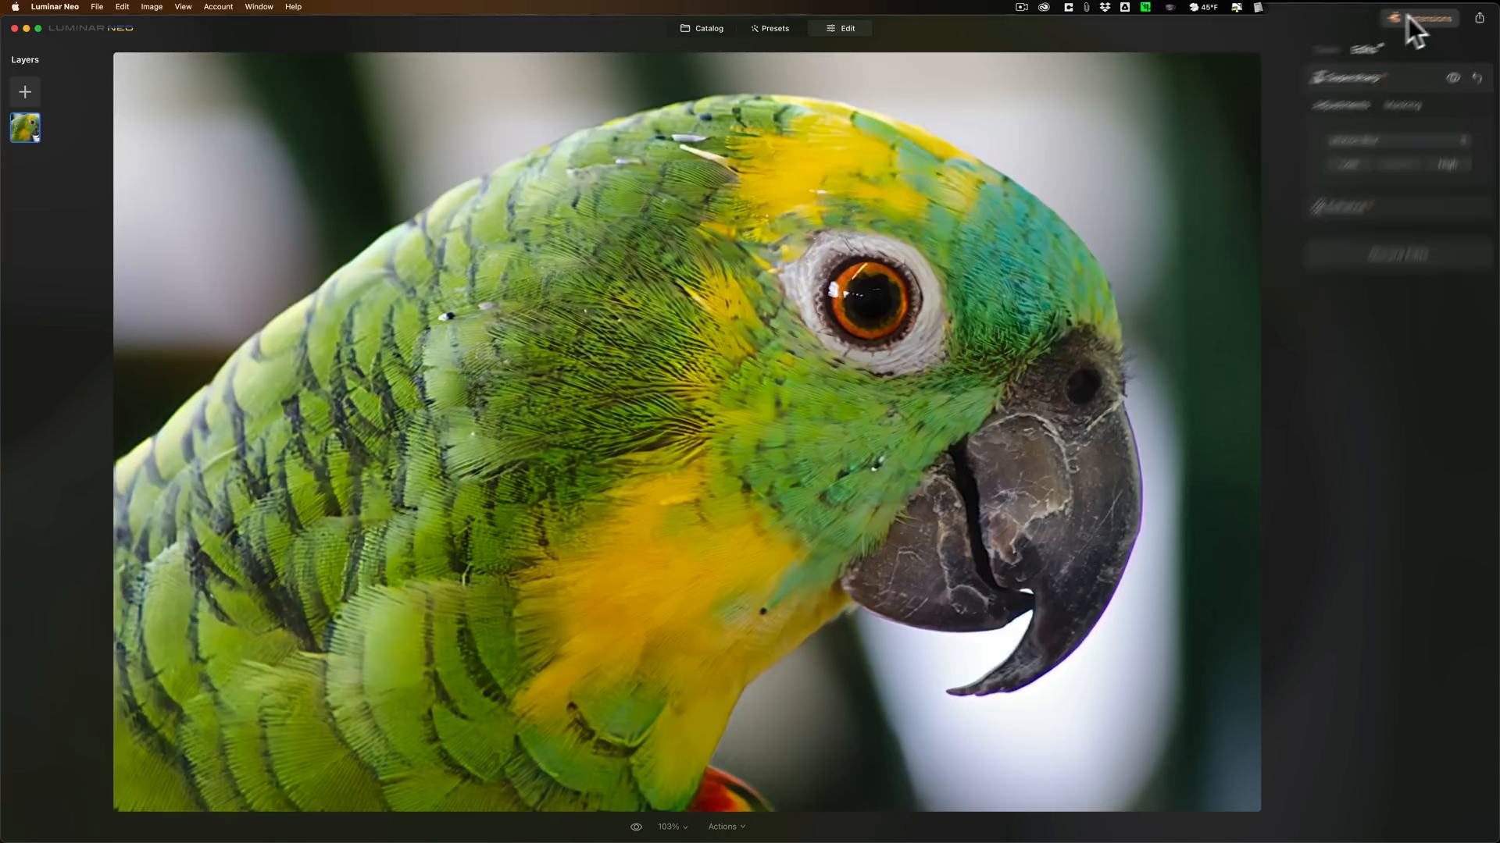
- View the catalogue of available Luminar Neo extensions and return to the parrot photo
left_click(1269, 46)
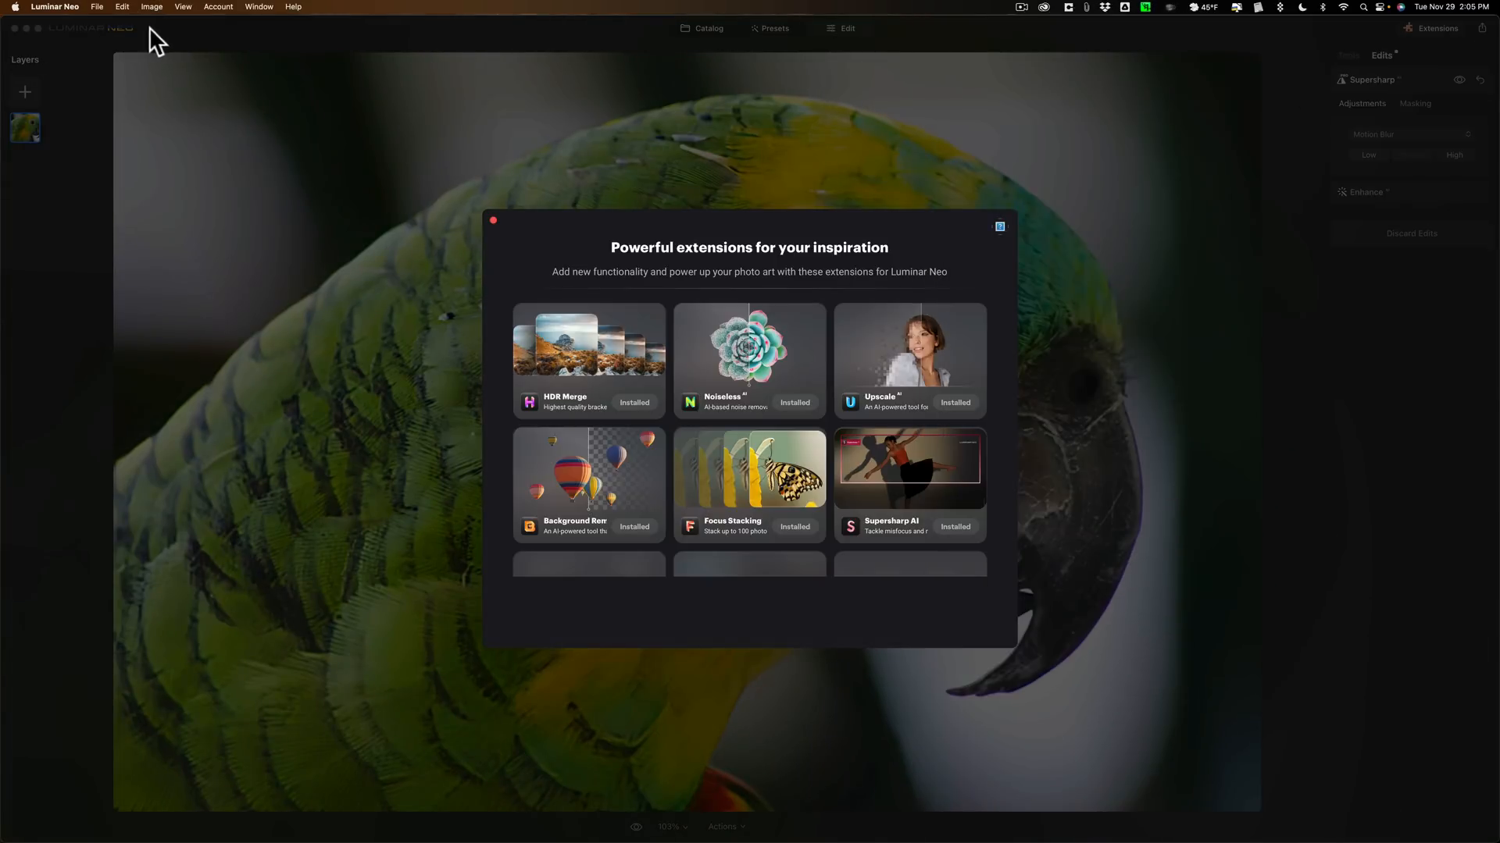
left_click(488, 218)
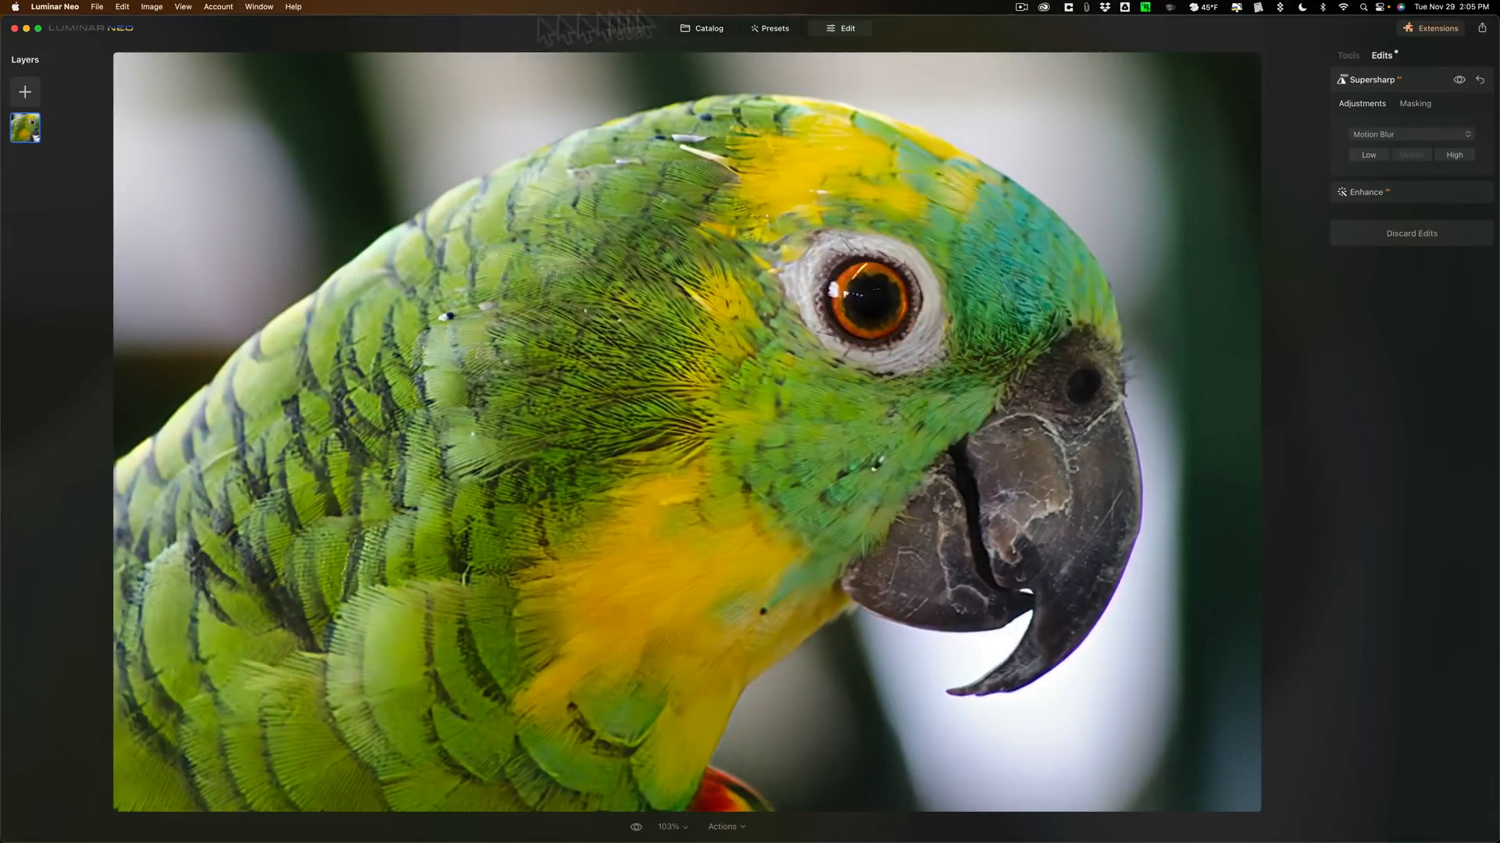